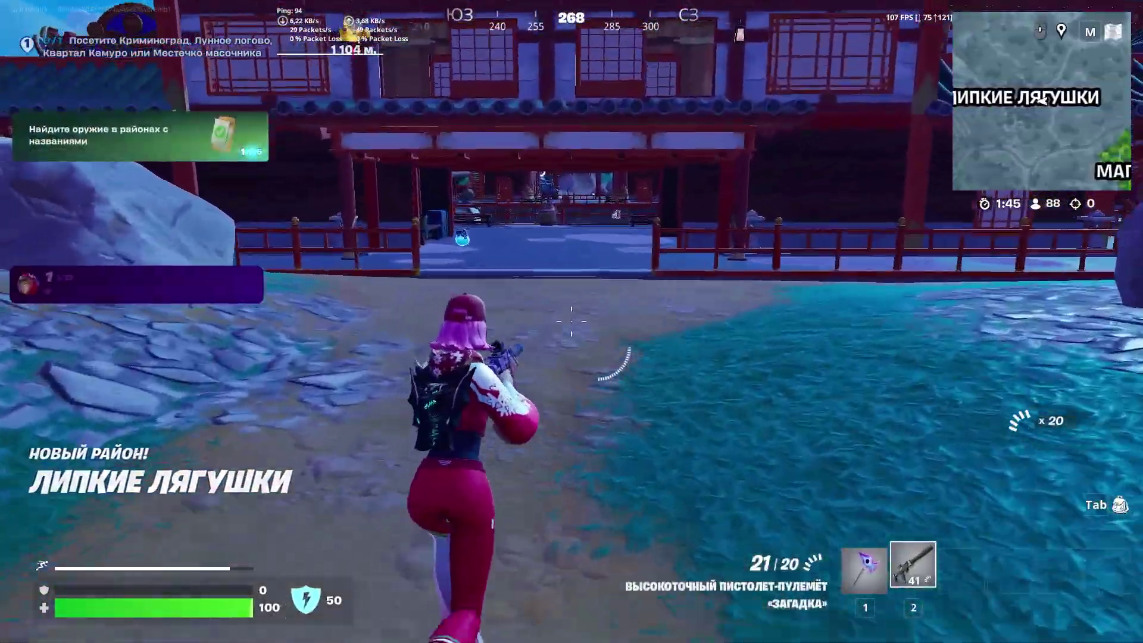
key(w)
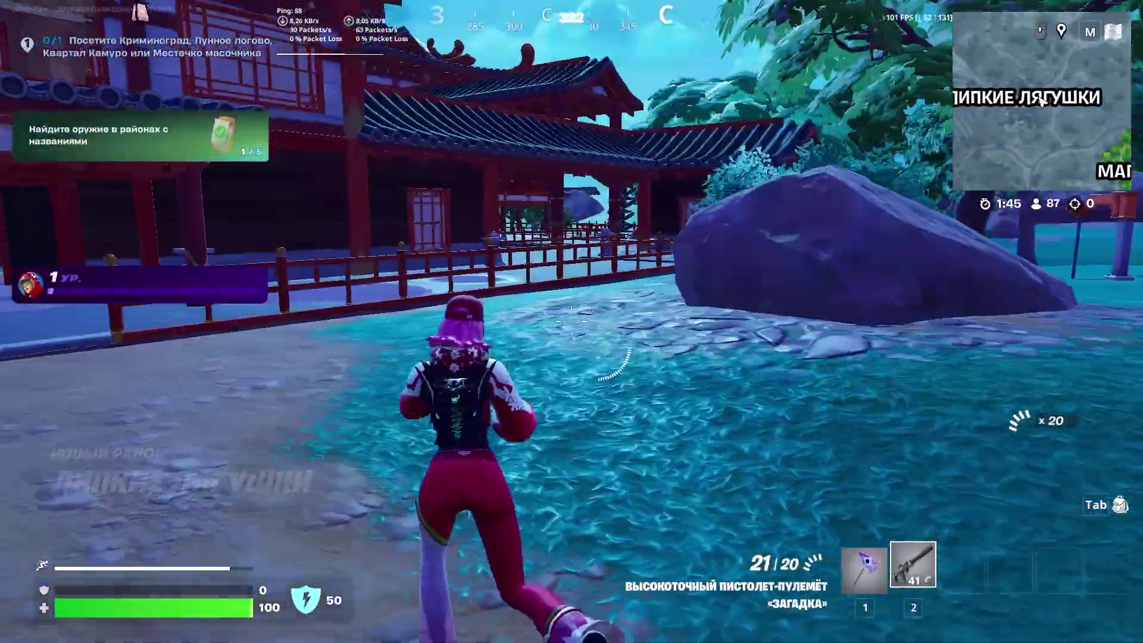
key(w)
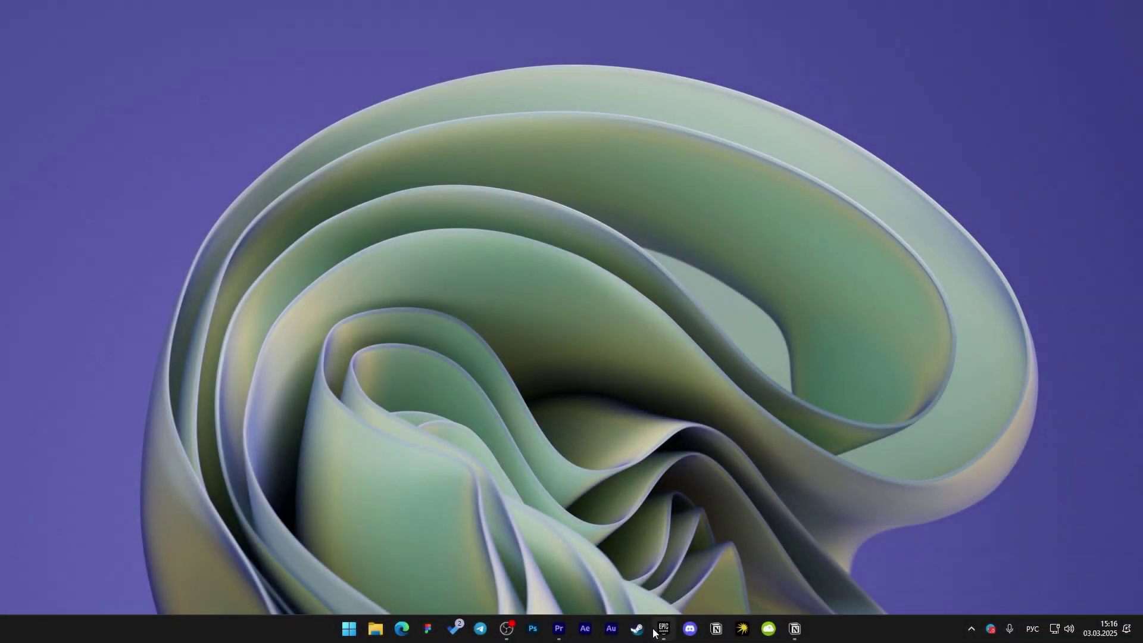
Step: Switch to the Epic Games Launcher and open Fortnite's installation options from the library
click(663, 628)
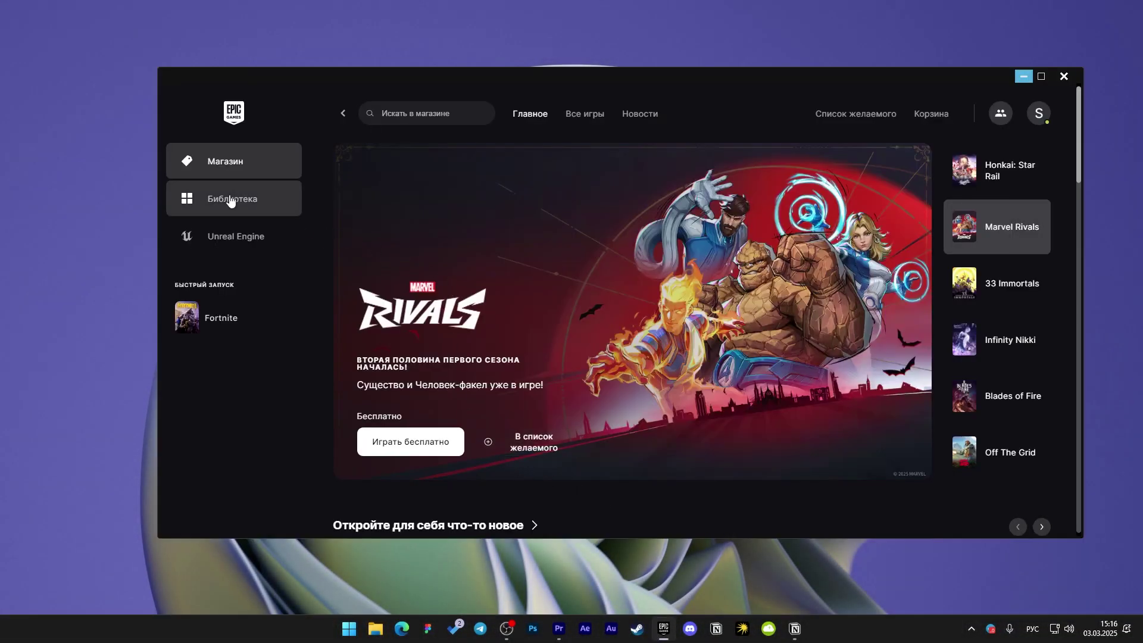
click(262, 210)
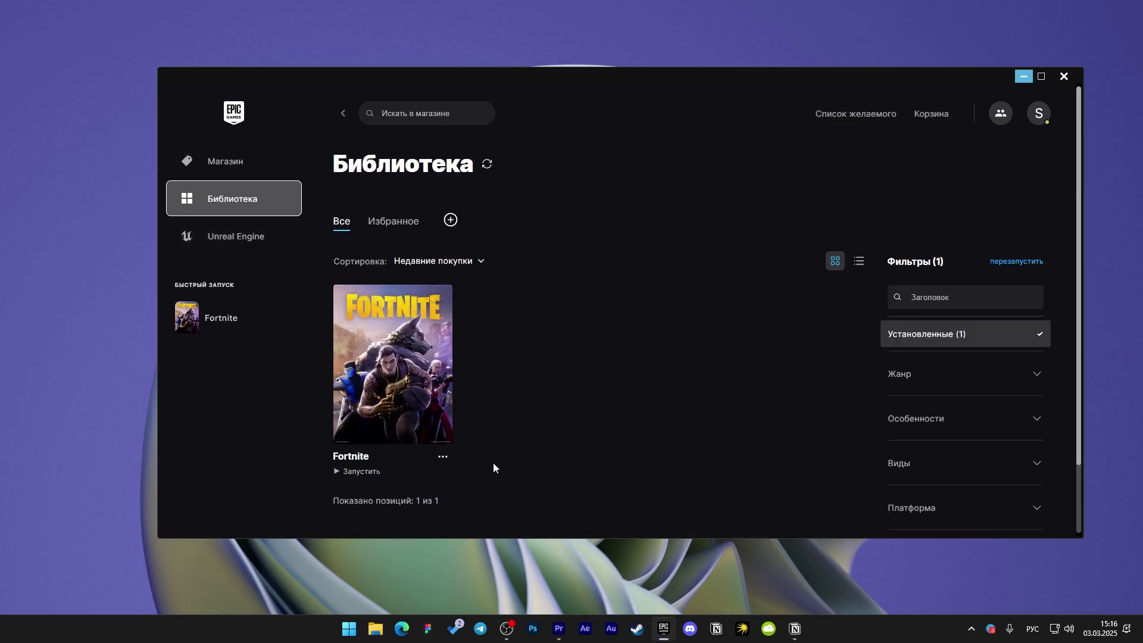
click(442, 458)
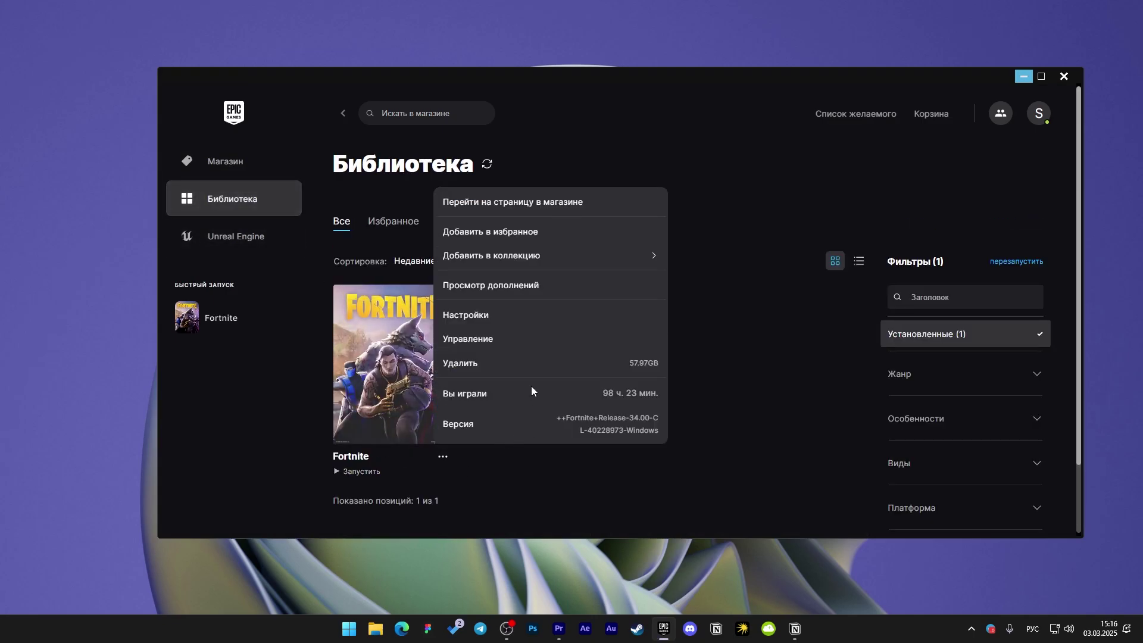
click(469, 324)
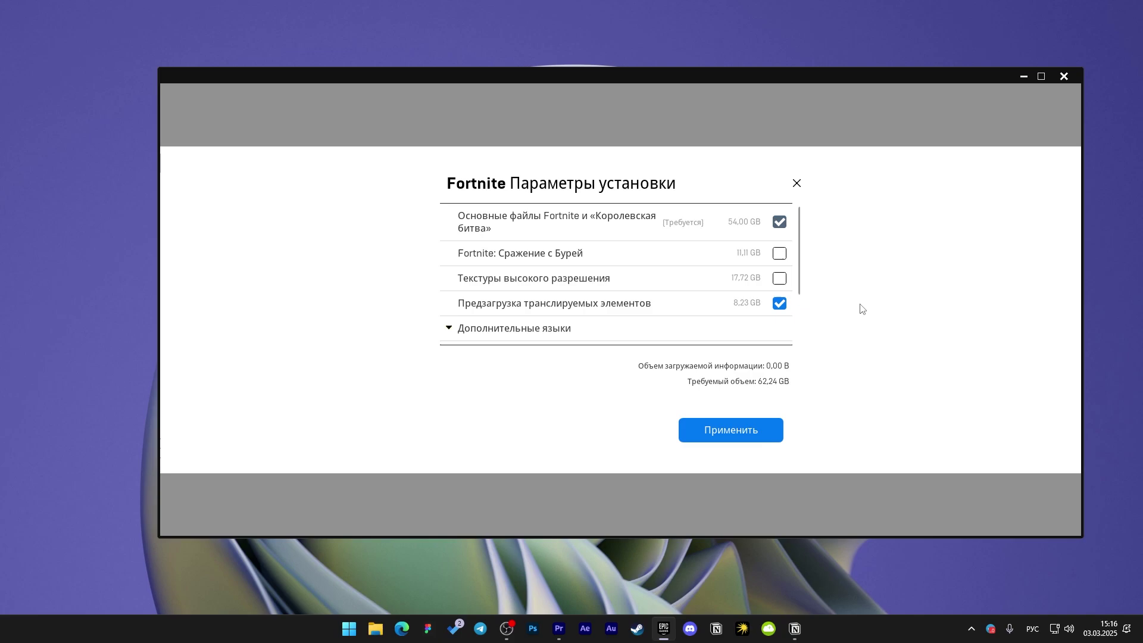
Step: Review Fortnite's optional components and additional languages and apply the installation options
mouse_move(592, 259)
scroll(704, 286, down, 1)
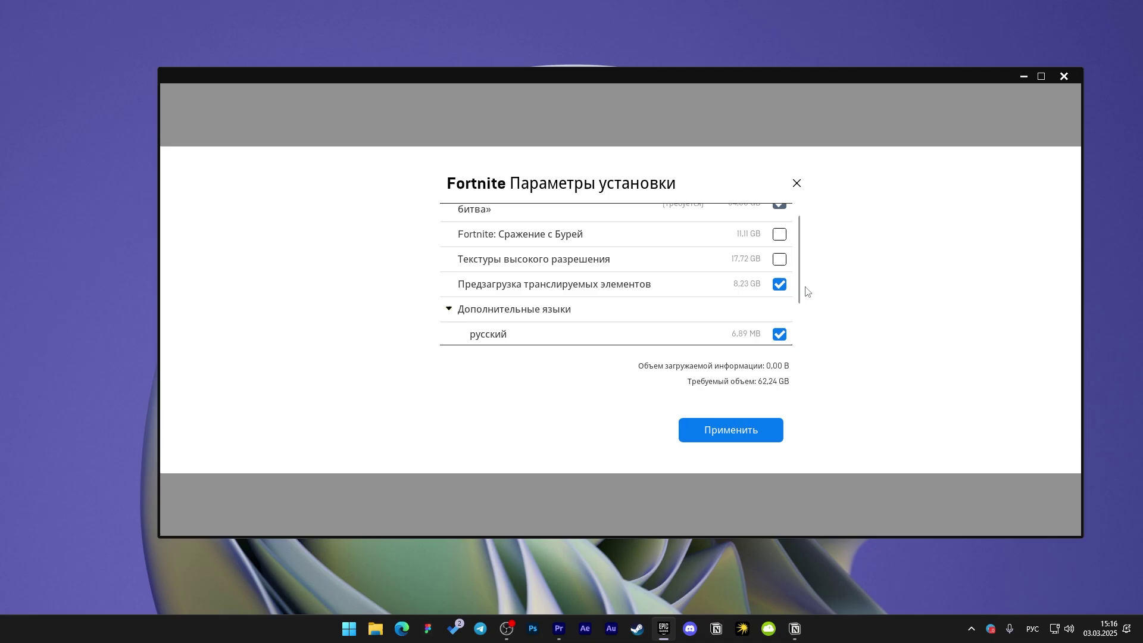
scroll(696, 282, down, 3)
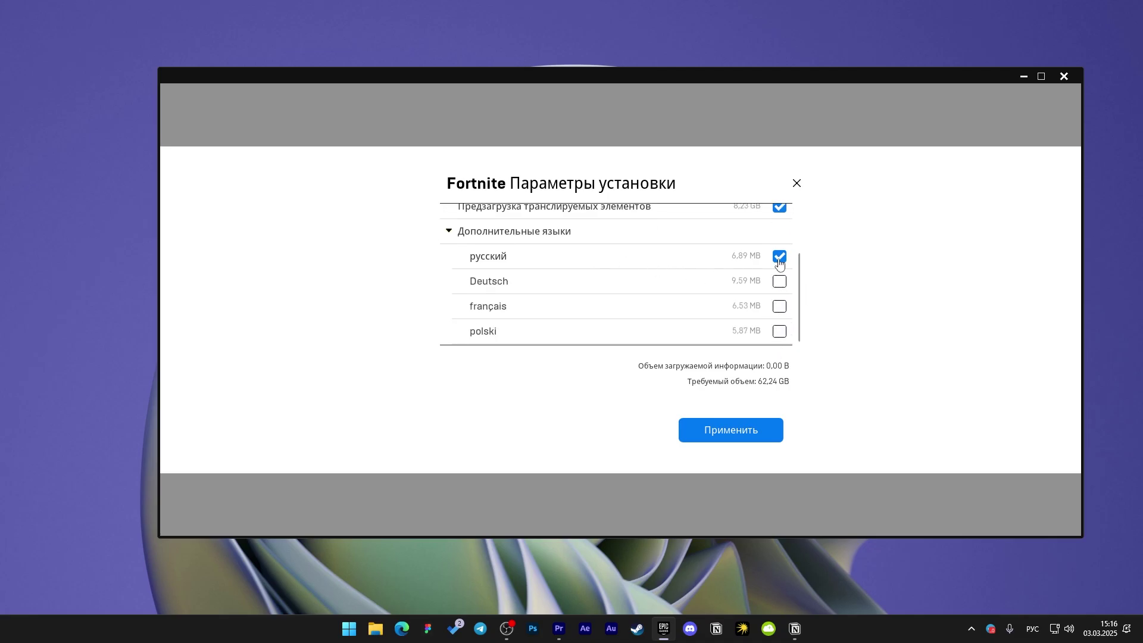
click(762, 429)
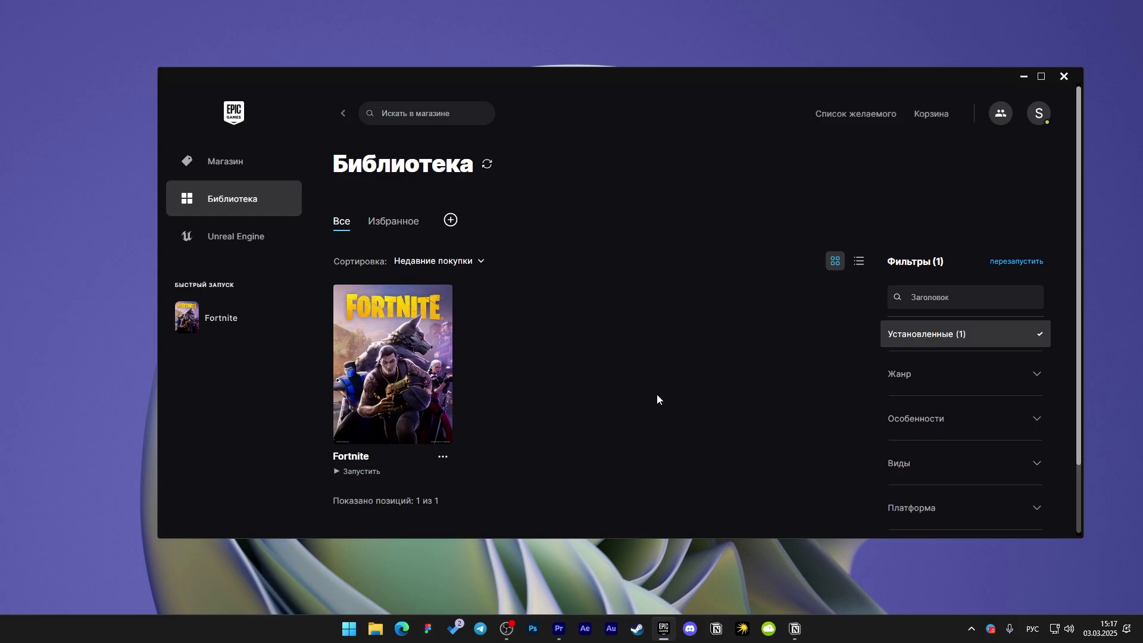
Step: In Fortnite's management options, set the launch parameters to "-USEALLAVALAILABLECORES -NOSPLASH -HIGH -NOFORCEFEEDBACK"
click(442, 459)
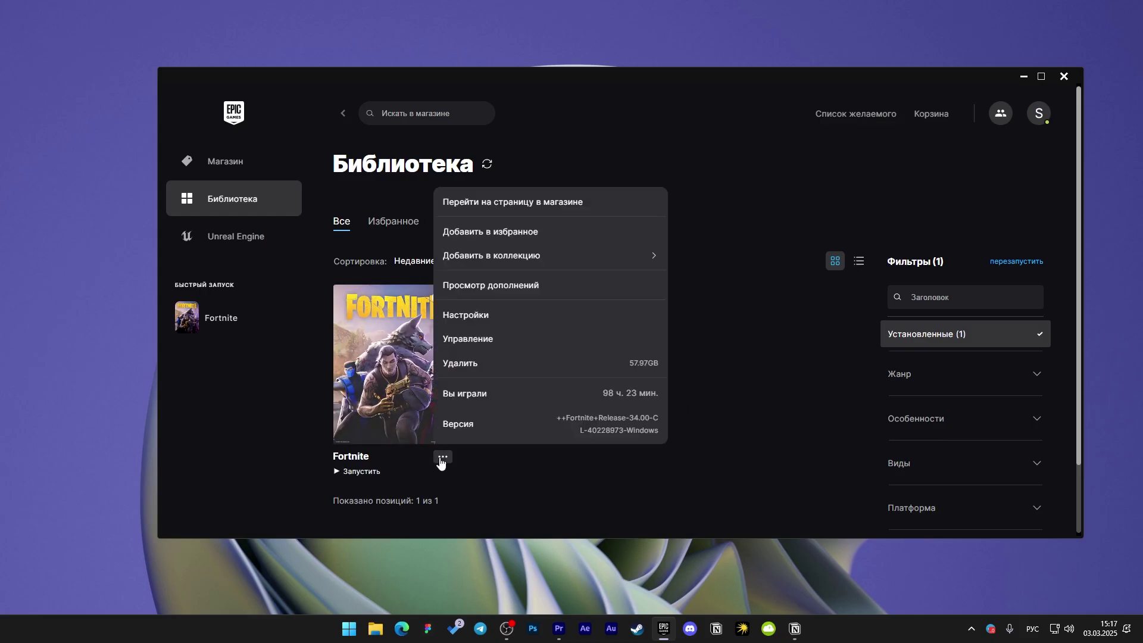
click(490, 348)
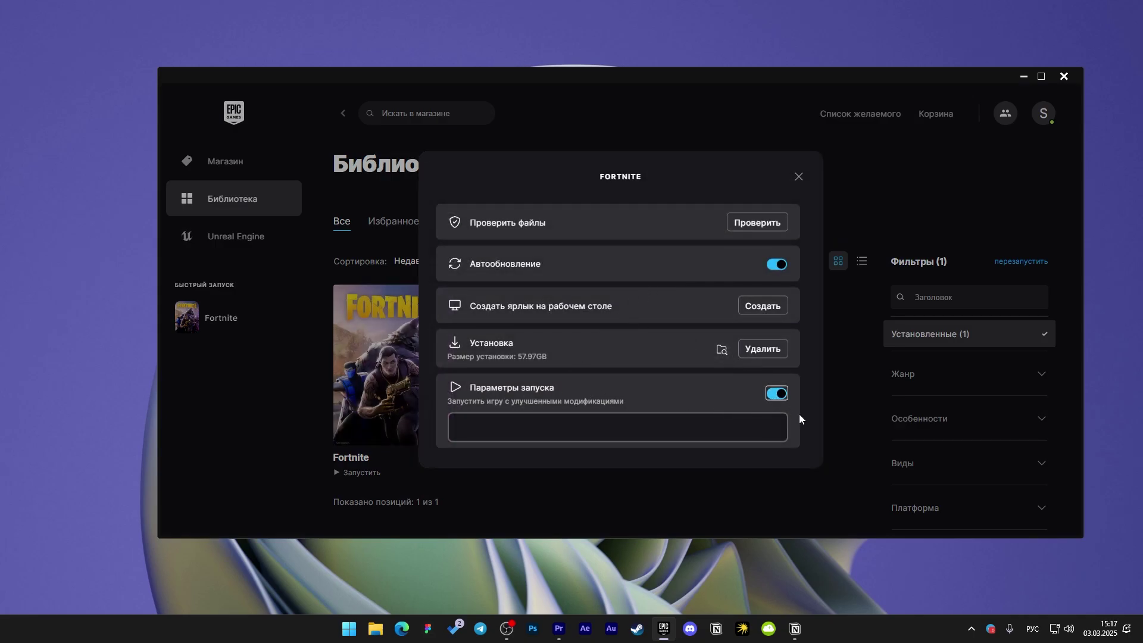
click(625, 431)
text(-USEALLAVALAILABLECORES)
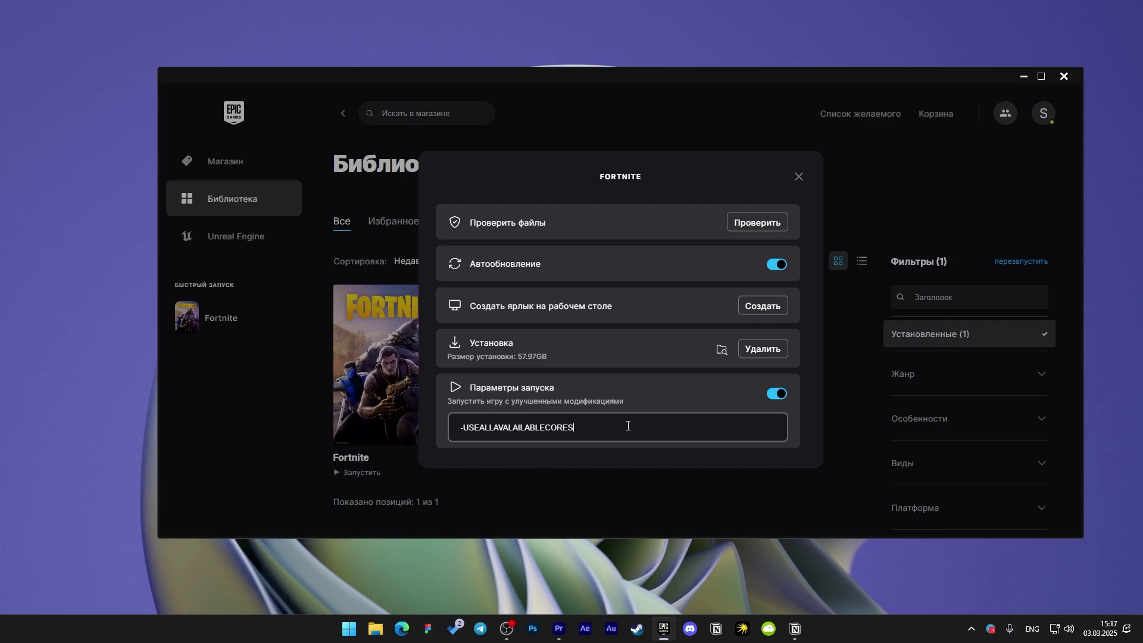
text(NOSPLASH)
text(-HIGH)
text(-NOFORCEFEEDBACK)
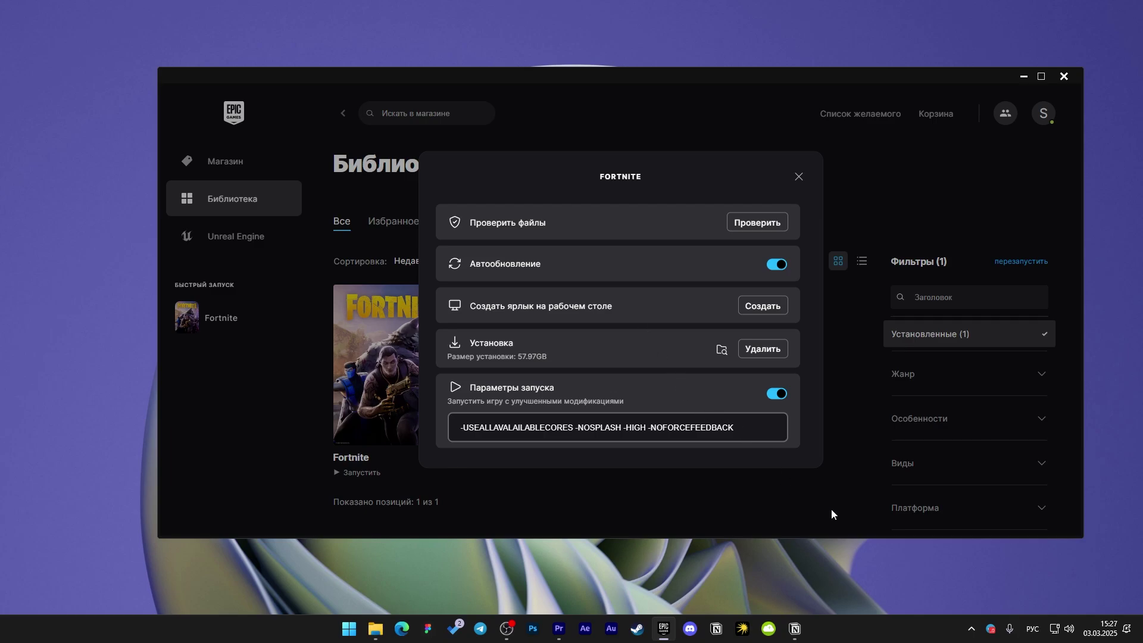
Step: Open Fortnite's installation folder in File Explorer and browse to FortniteGame\Binaries\Win64
click(722, 350)
drag(384, 145, 635, 135)
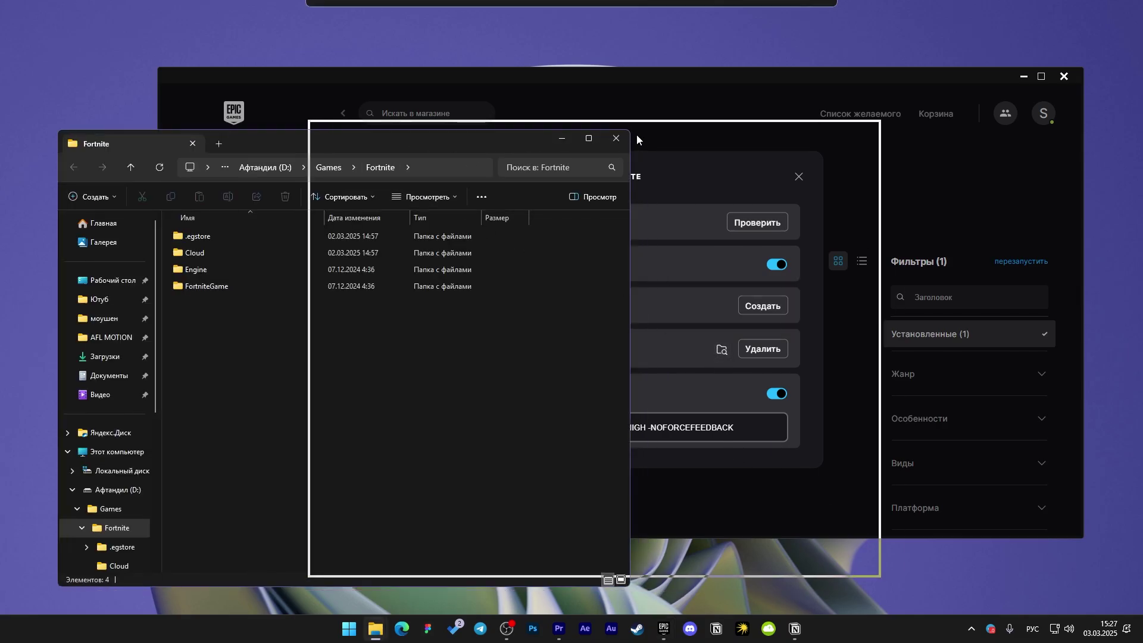
double_click(477, 277)
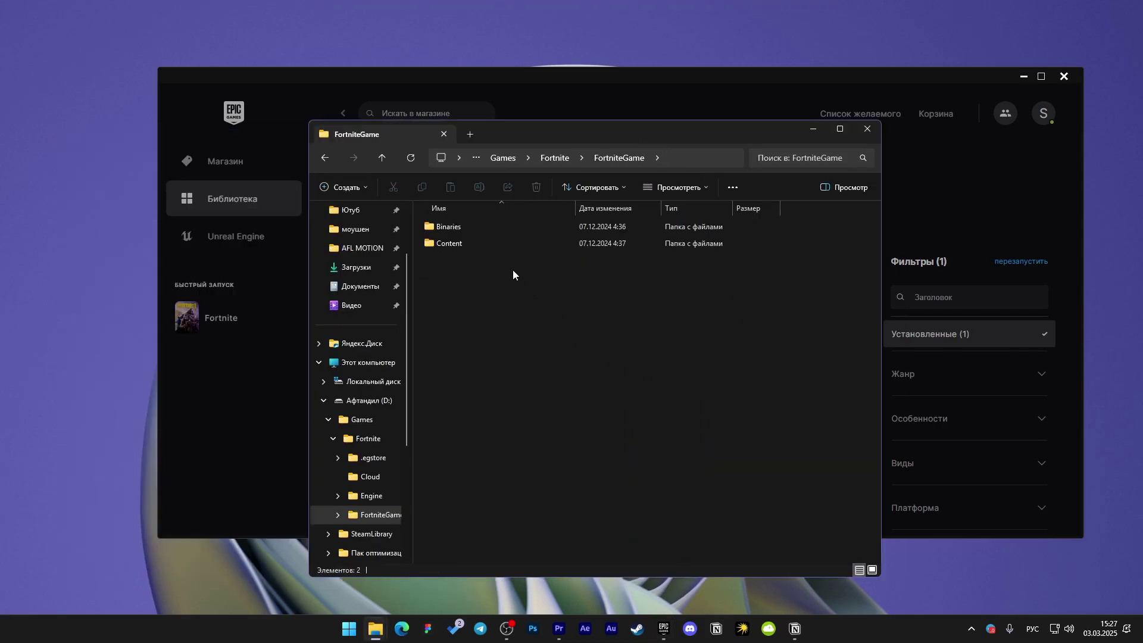
double_click(462, 225)
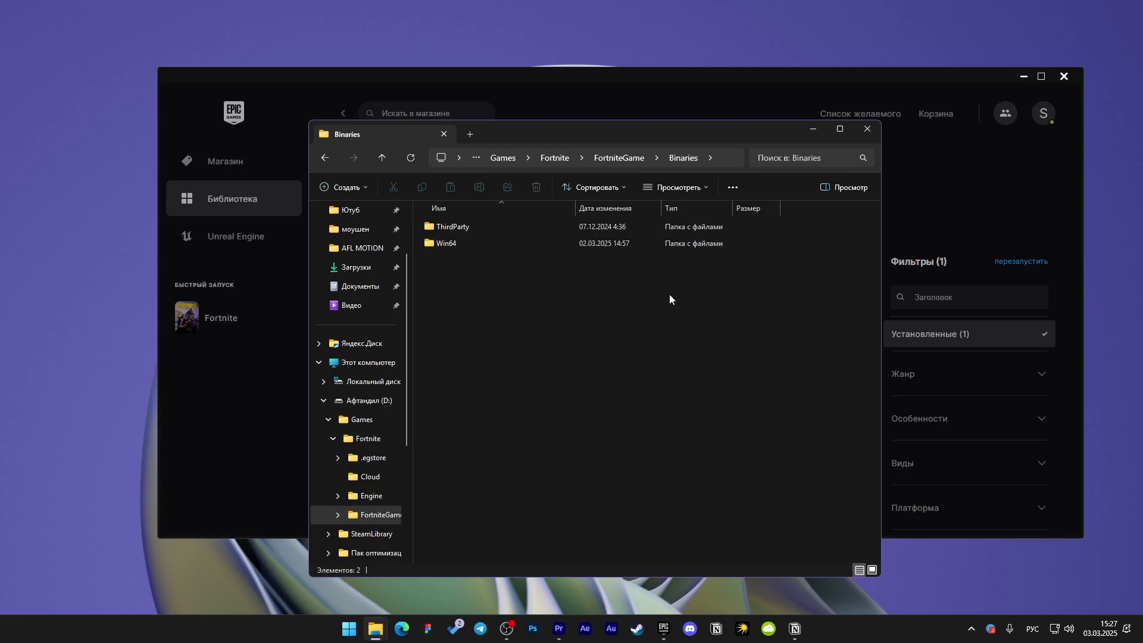
double_click(454, 244)
scroll(669, 261, down, 15)
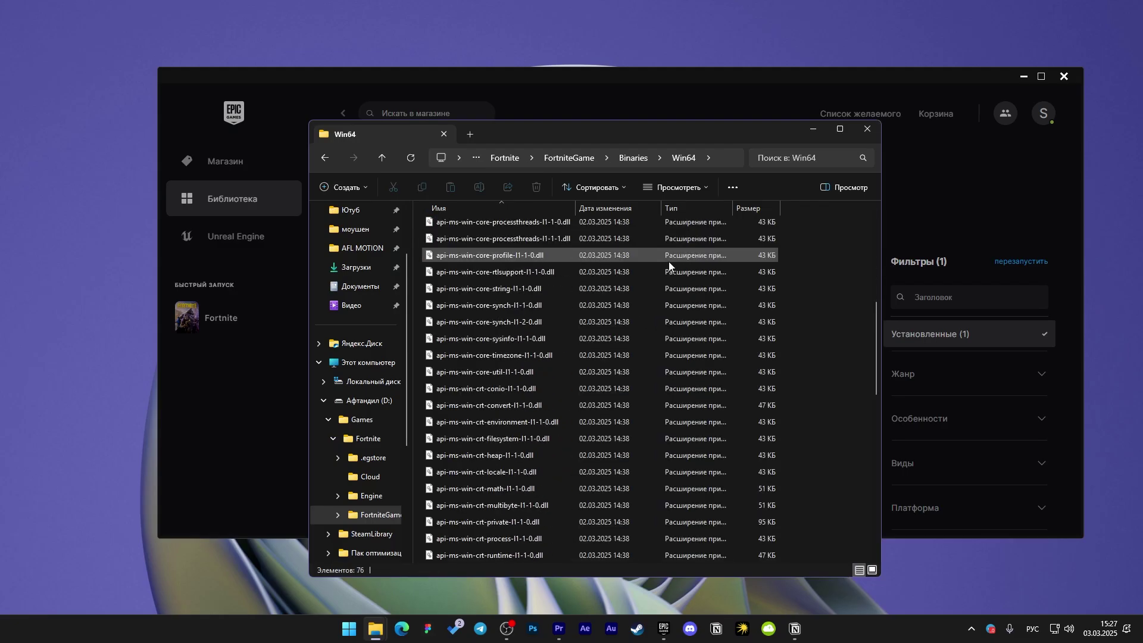
Step: Open the compatibility properties of FortniteLauncher and disable fullscreen optimizations
click(482, 375)
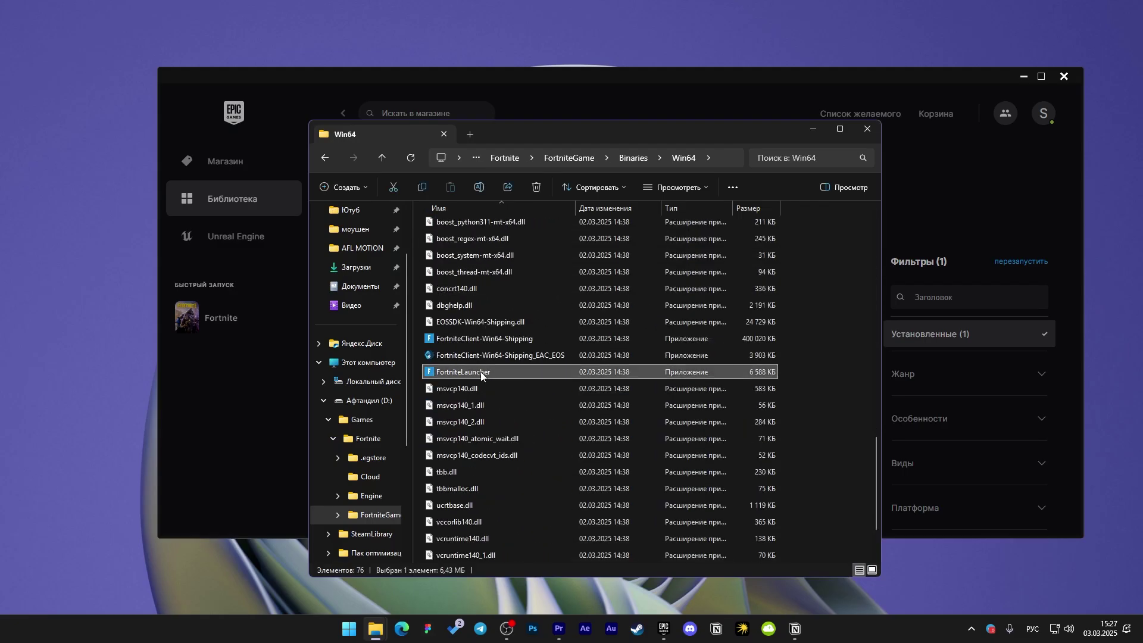
right_click(484, 376)
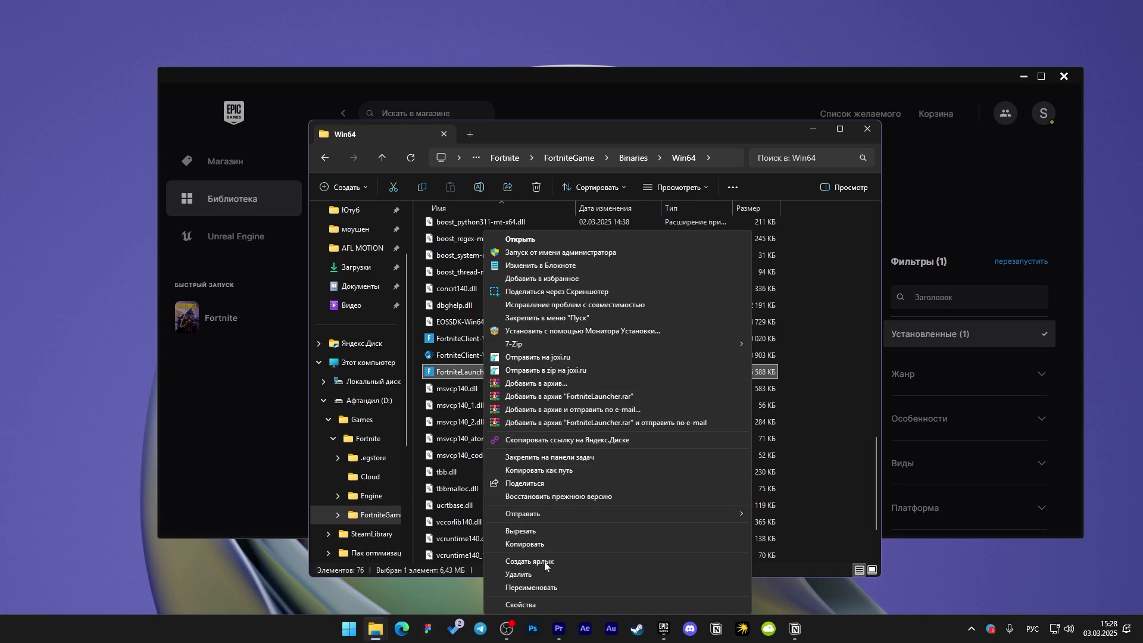
click(534, 605)
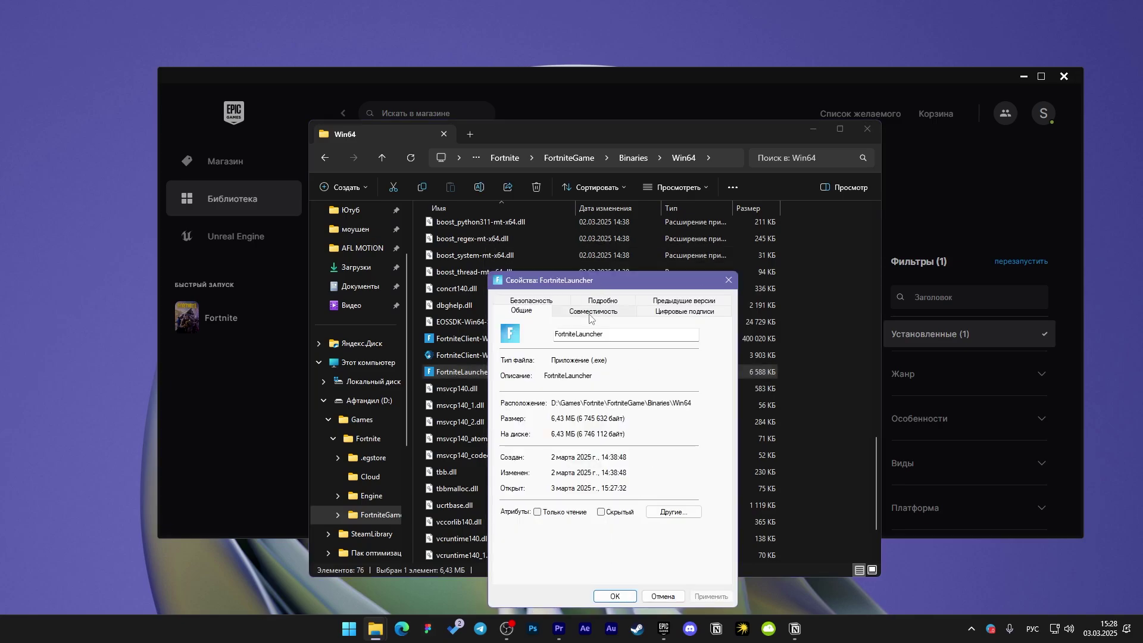
click(593, 314)
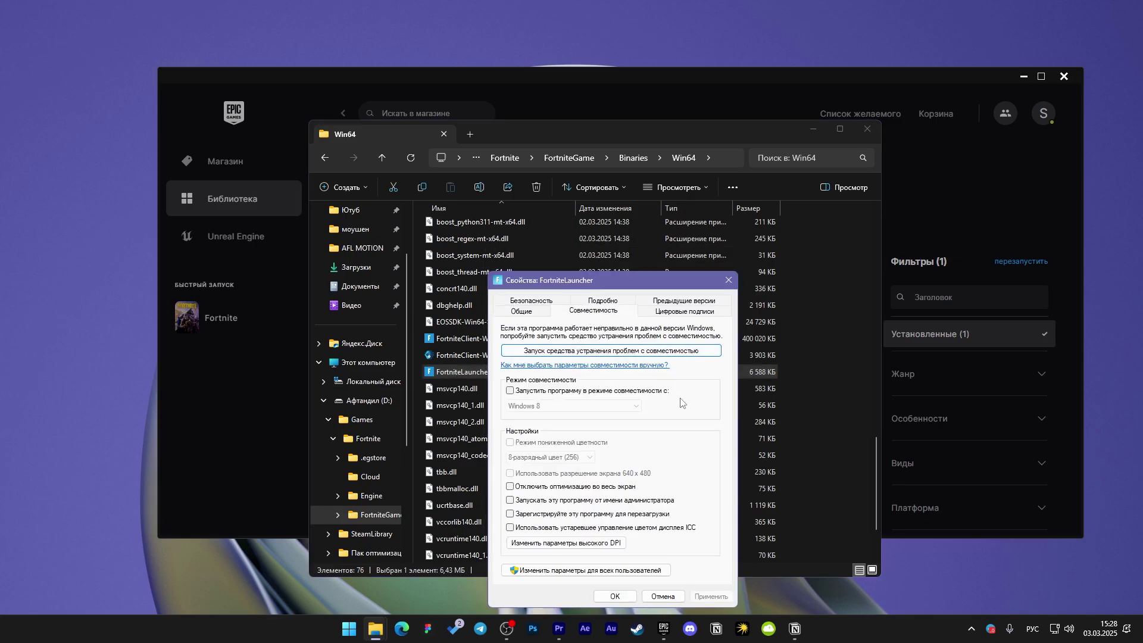
click(601, 487)
Step: Override FortniteLauncher's high DPI scaling so it is performed by the application (Приложение), and apply the properties
click(551, 544)
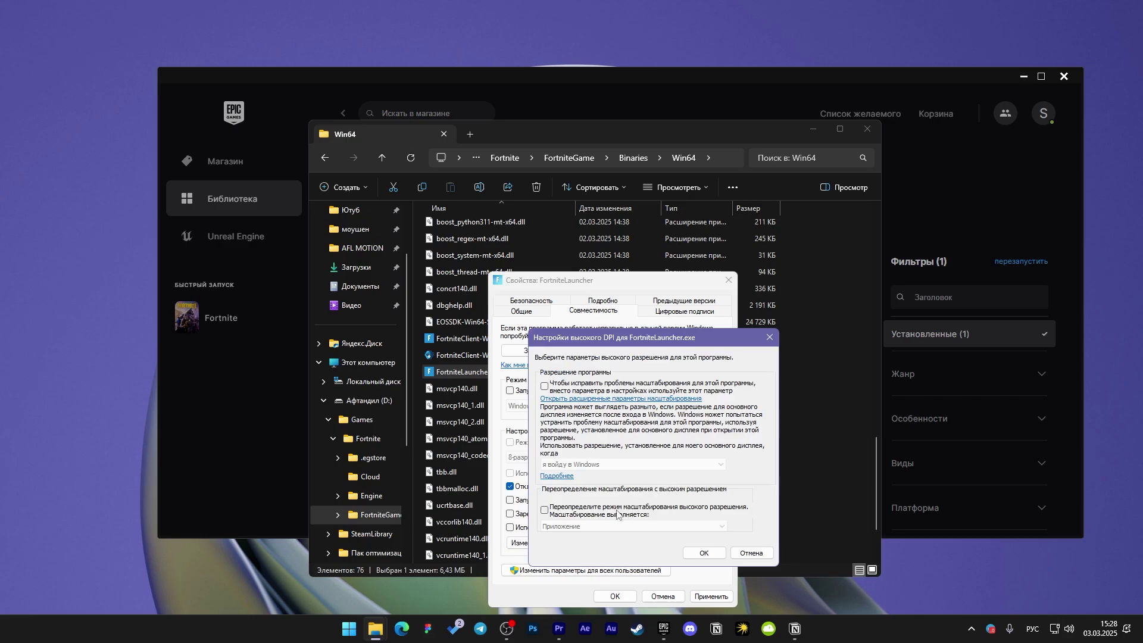
click(544, 510)
click(566, 527)
click(581, 538)
click(704, 553)
click(708, 599)
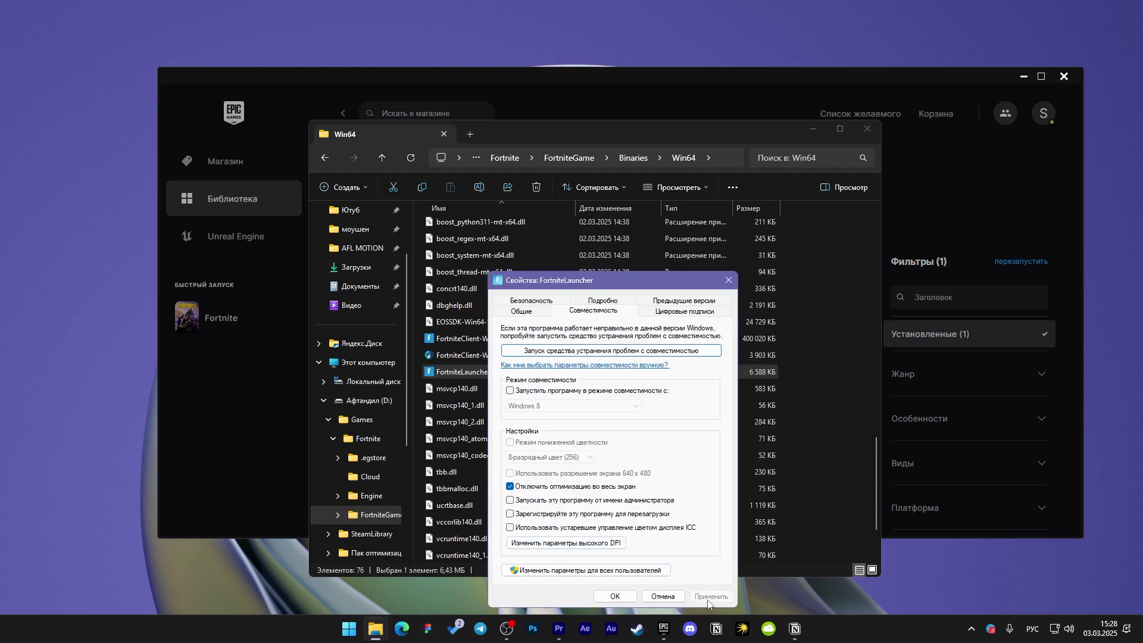
click(619, 597)
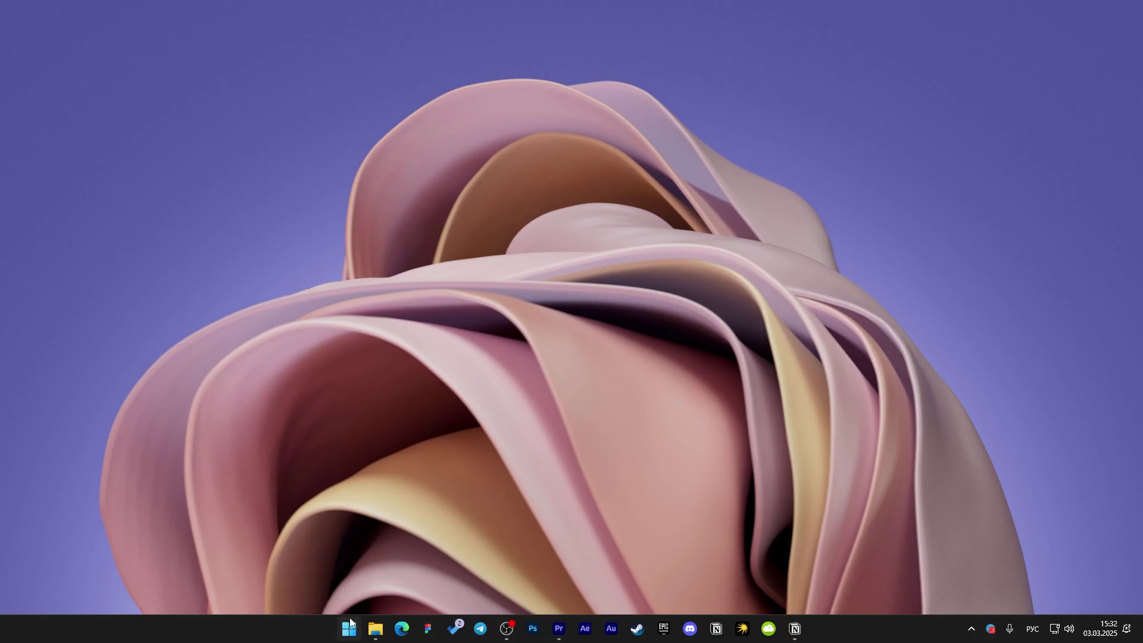
Step: In Windows Settings, open the advanced display settings and select a 75 Hz refresh rate for the monitor
click(349, 629)
click(486, 280)
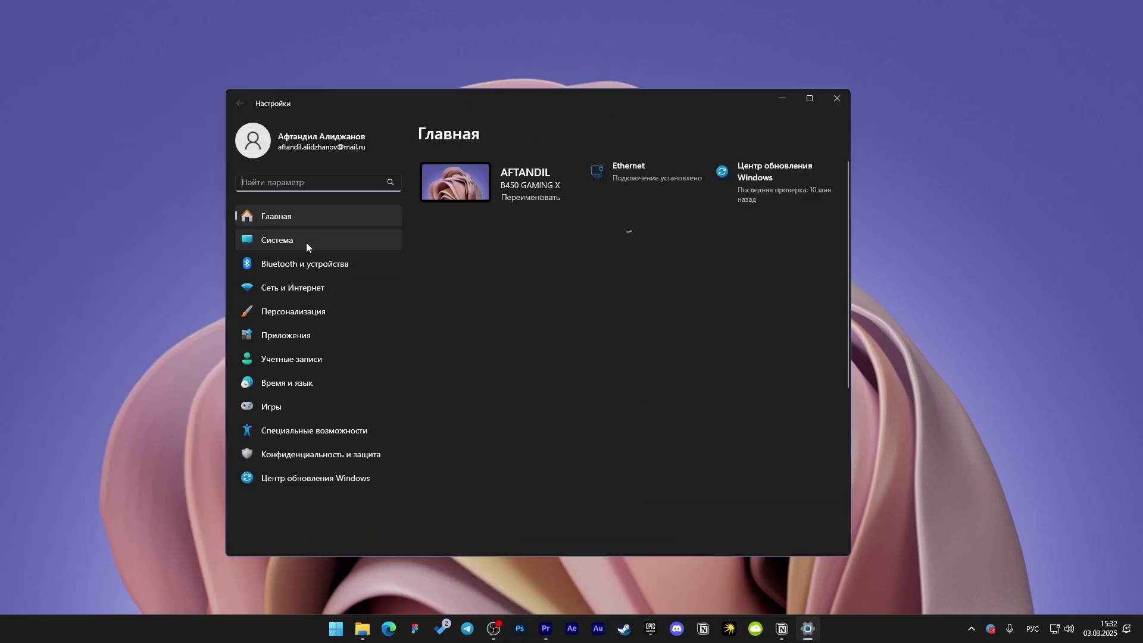
click(302, 241)
click(493, 252)
scroll(597, 364, down, 5)
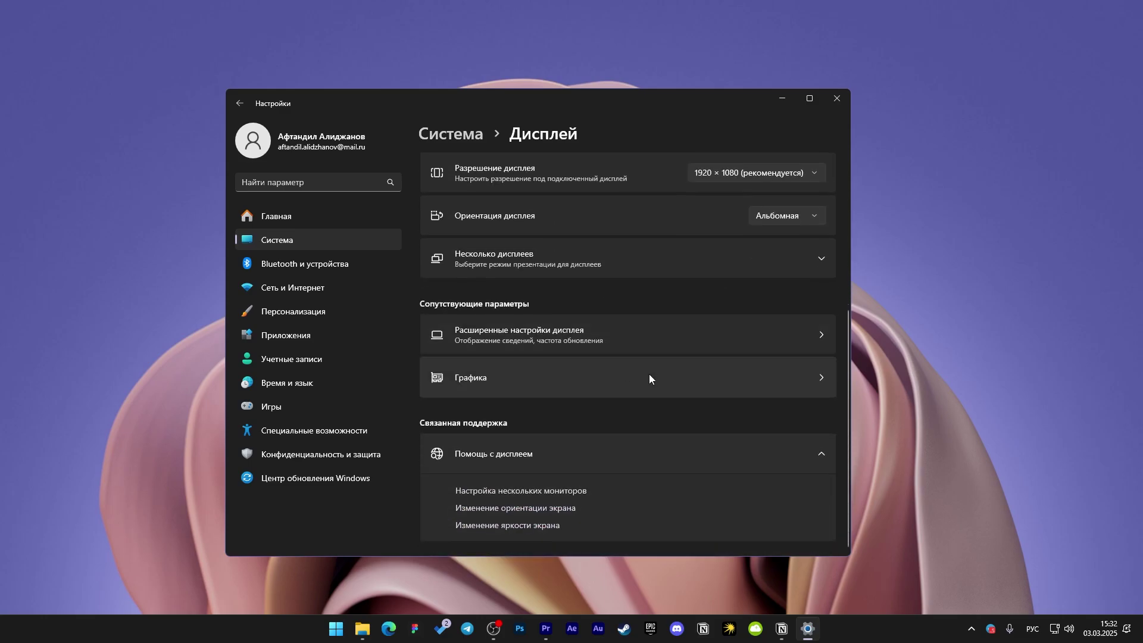
click(586, 334)
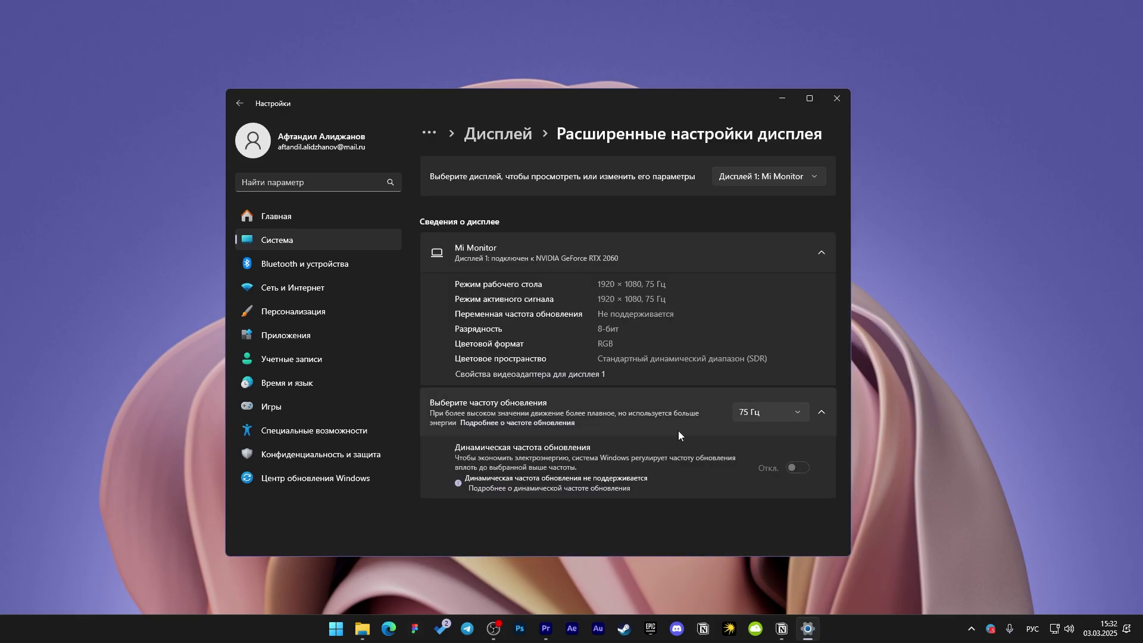
click(768, 414)
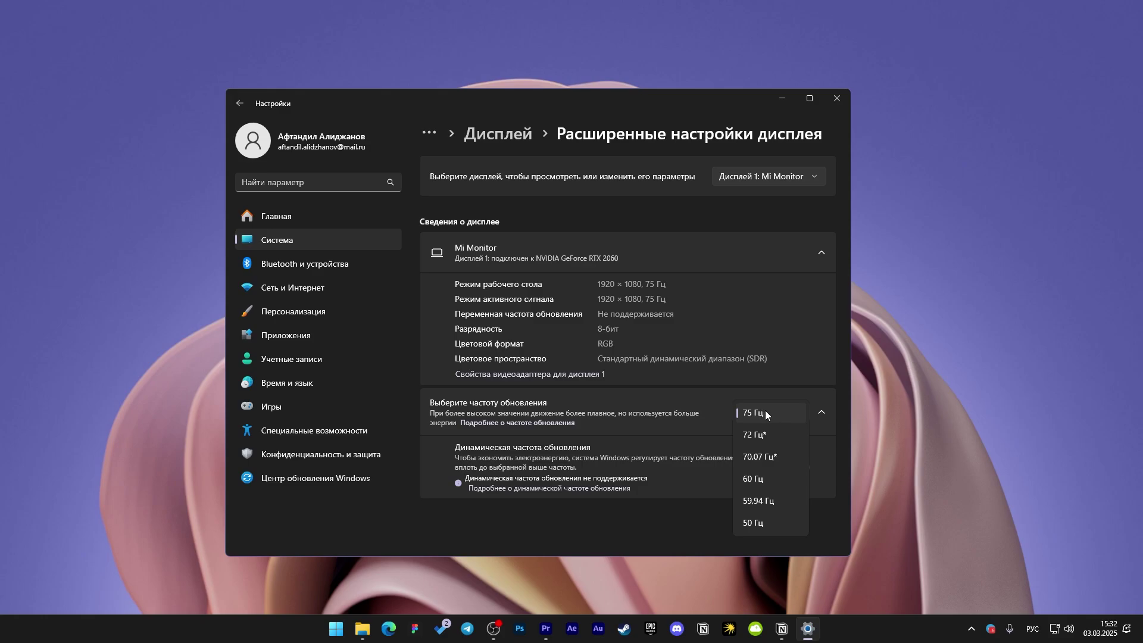
click(766, 412)
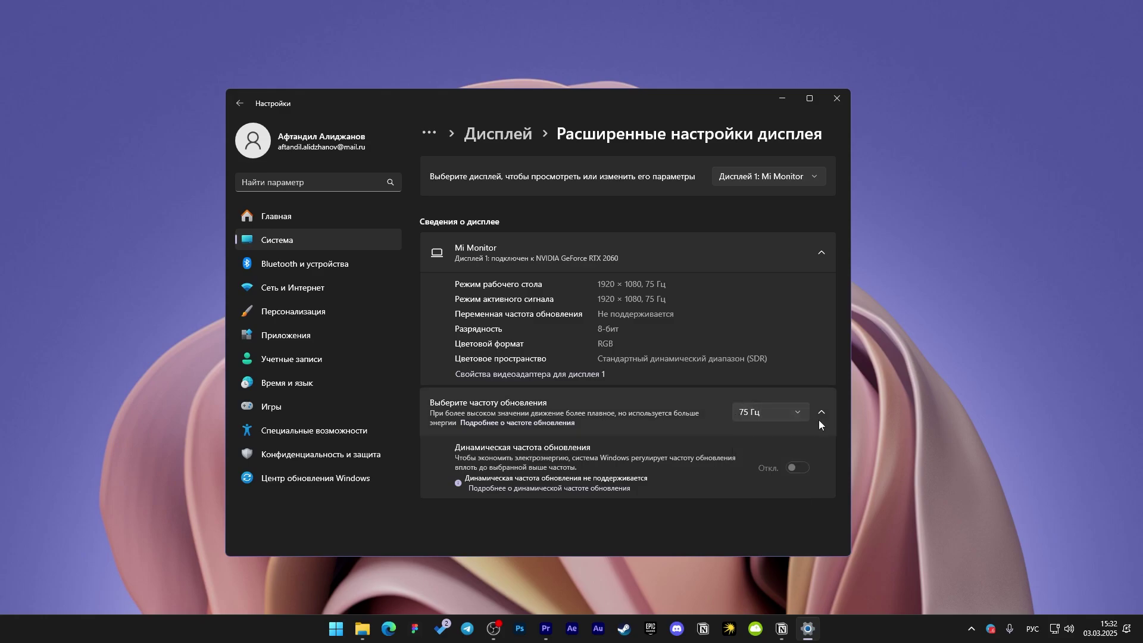
Step: Open the Graphics settings under Display and bring up the custom app list
click(515, 136)
scroll(605, 368, down, 5)
click(685, 380)
scroll(609, 318, down, 4)
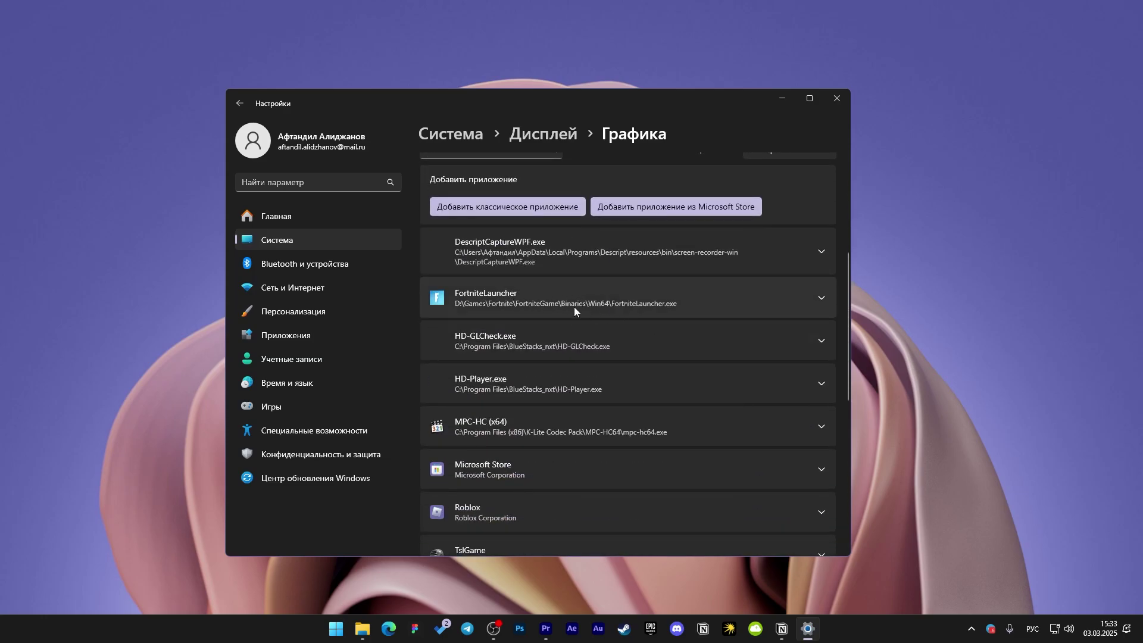
Step: Add the classic application FortniteClient-Win64-Shipping from D:\Games\Fortnite\FortniteGame\Binaries\Win64 to the graphics app list
click(505, 206)
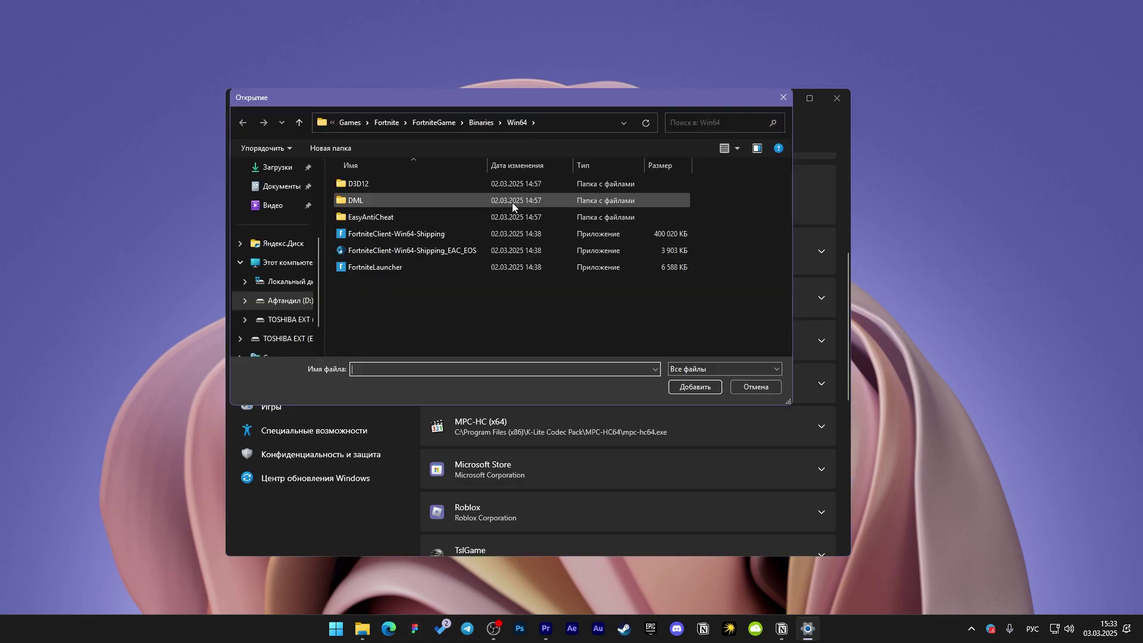
click(288, 301)
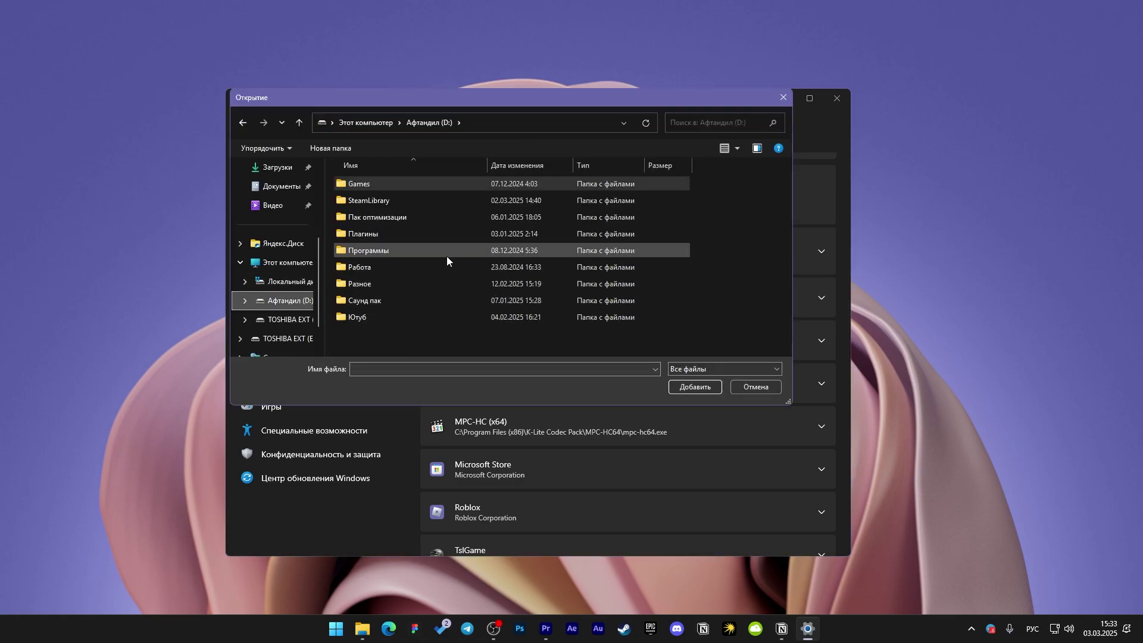
double_click(398, 188)
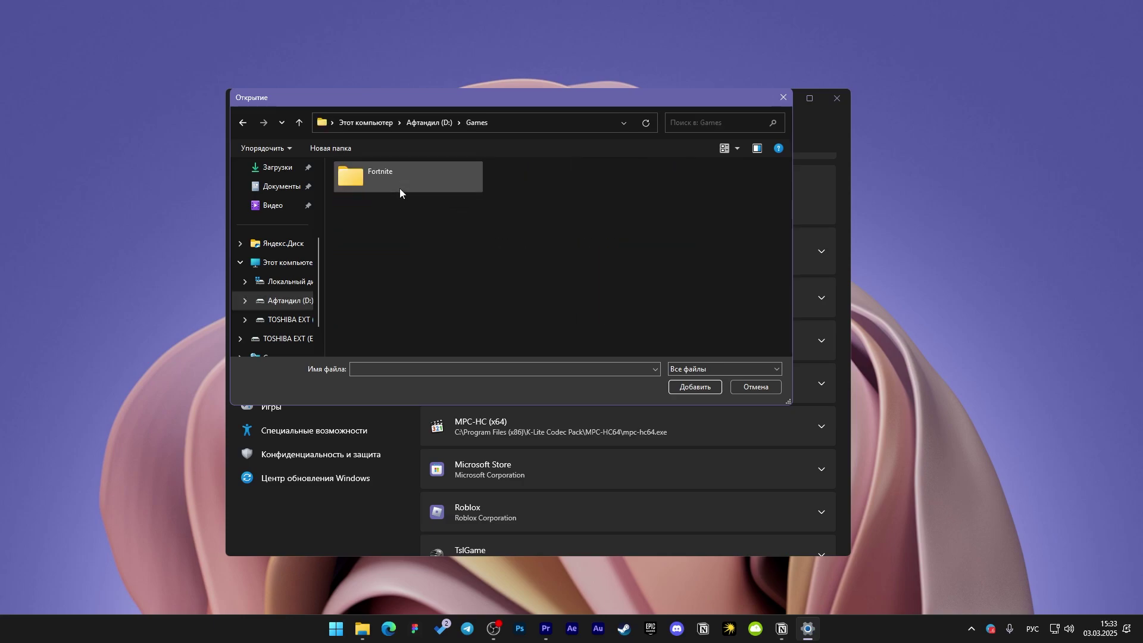
double_click(399, 188)
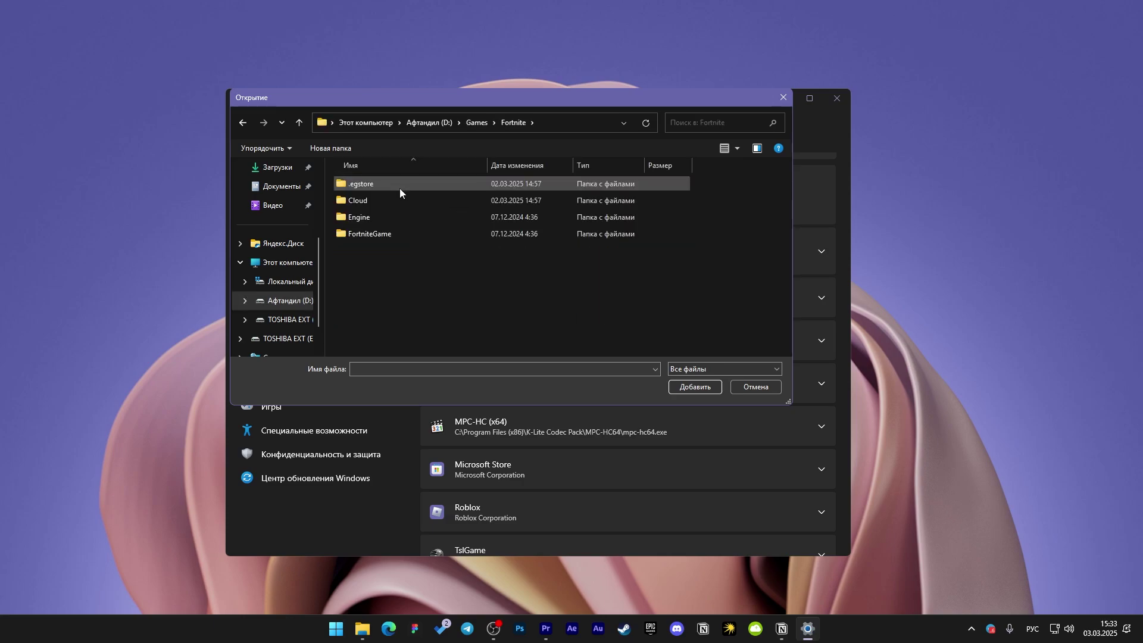
double_click(380, 234)
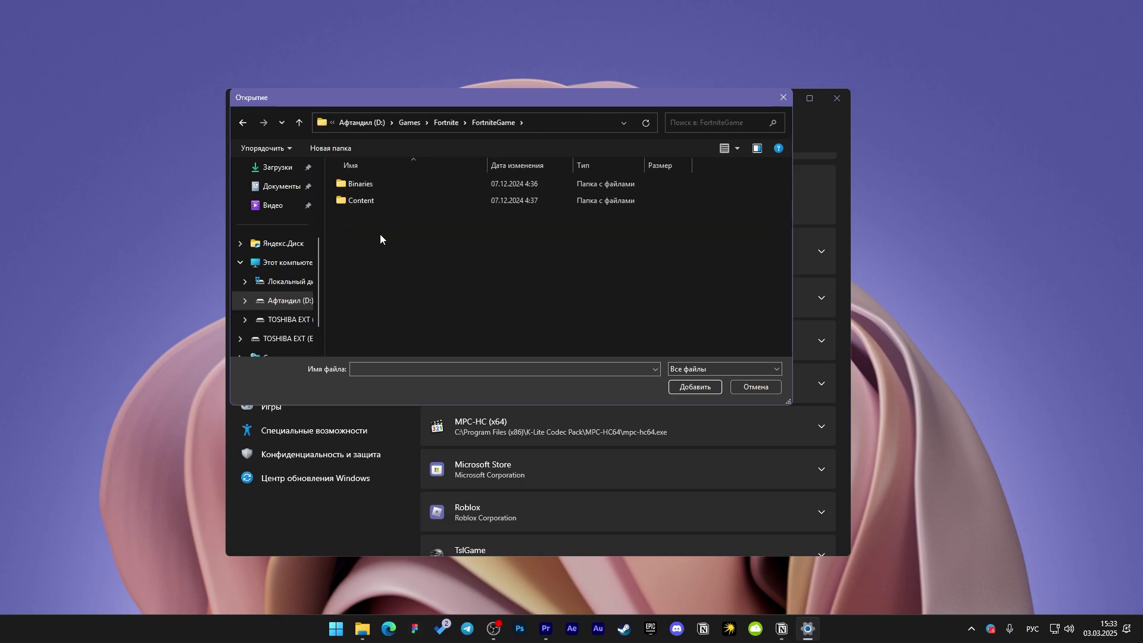
double_click(378, 185)
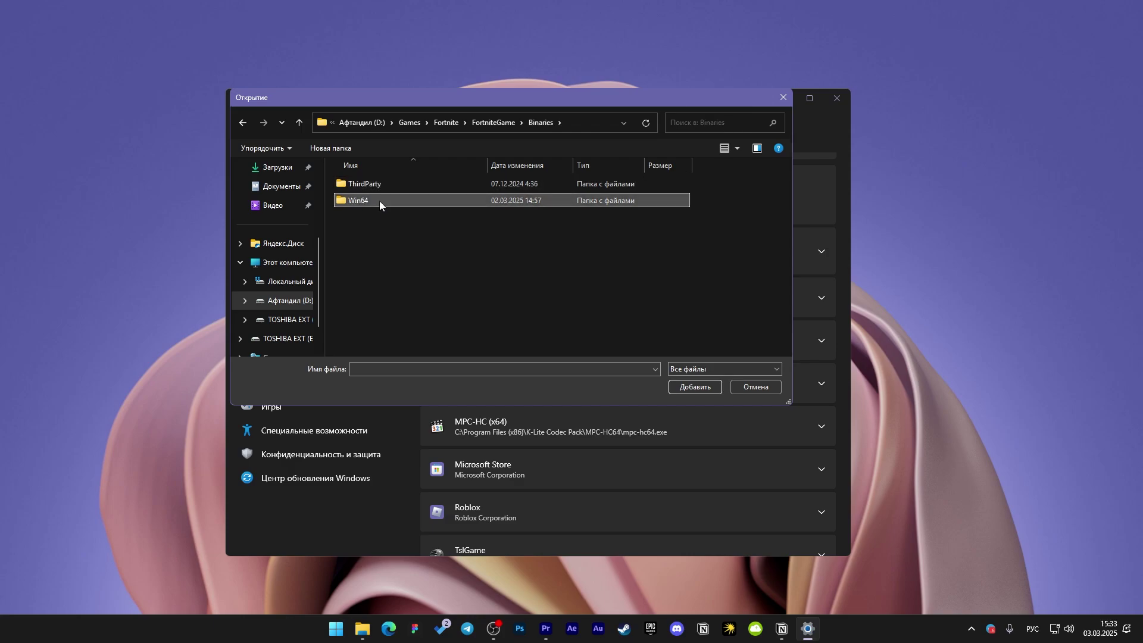
double_click(380, 201)
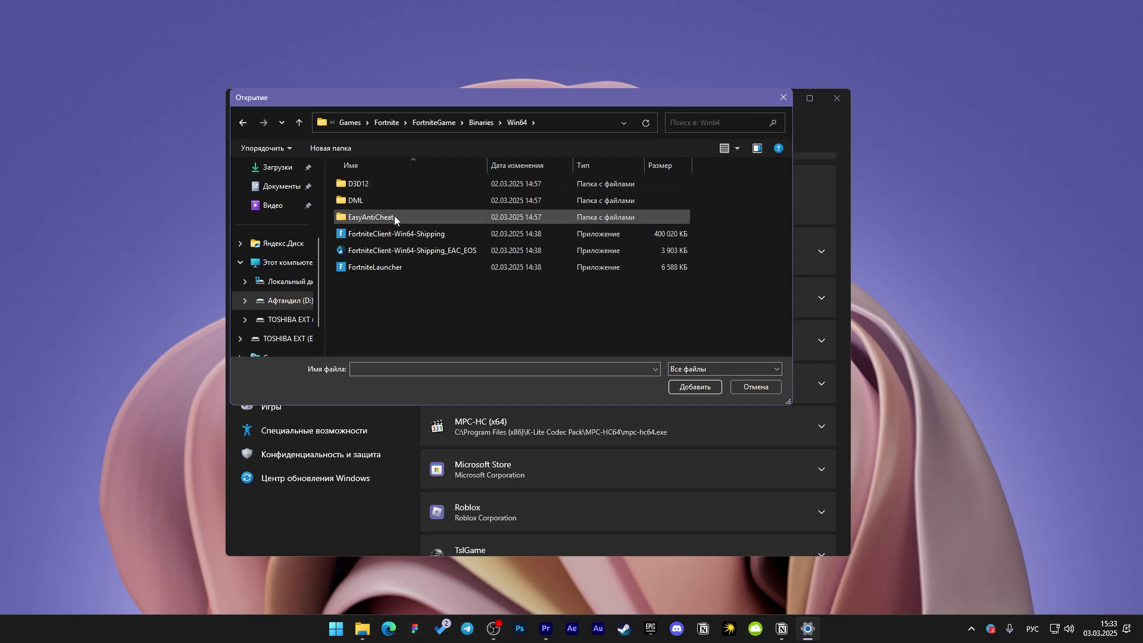
click(423, 237)
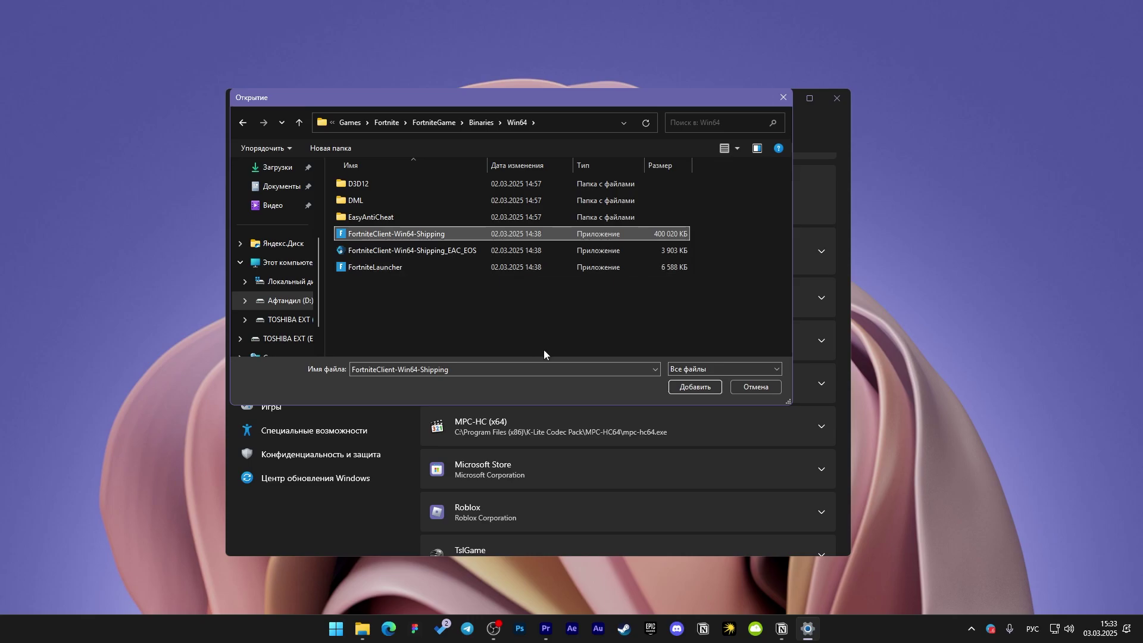
click(684, 387)
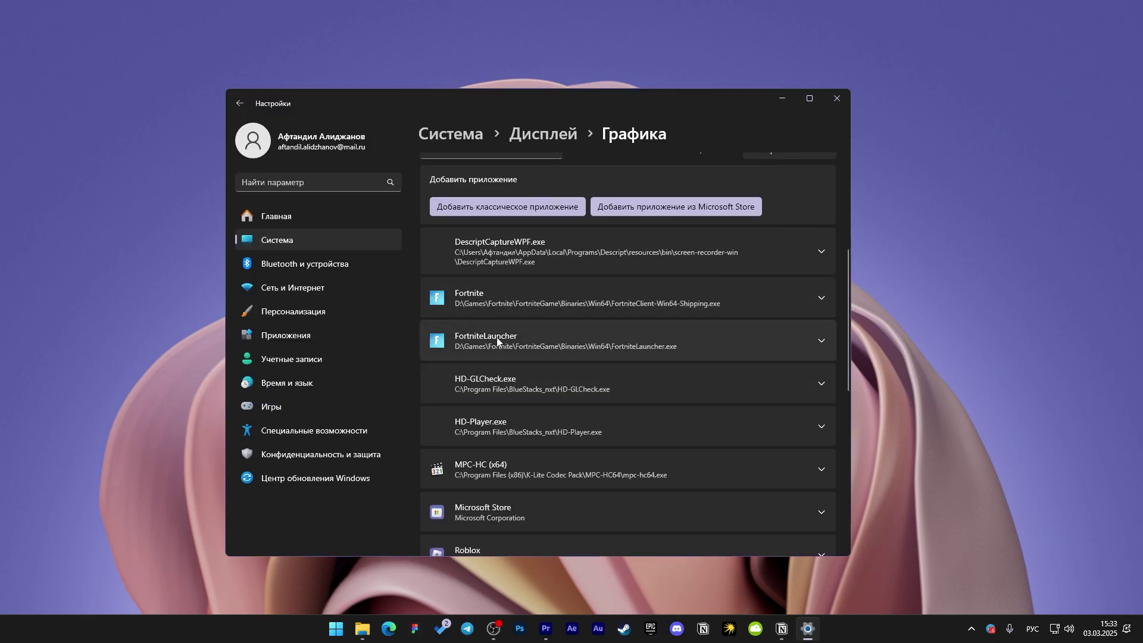
Step: Try to add FortniteLauncher from the same Win64 folder to the graphics app list
click(506, 206)
click(453, 268)
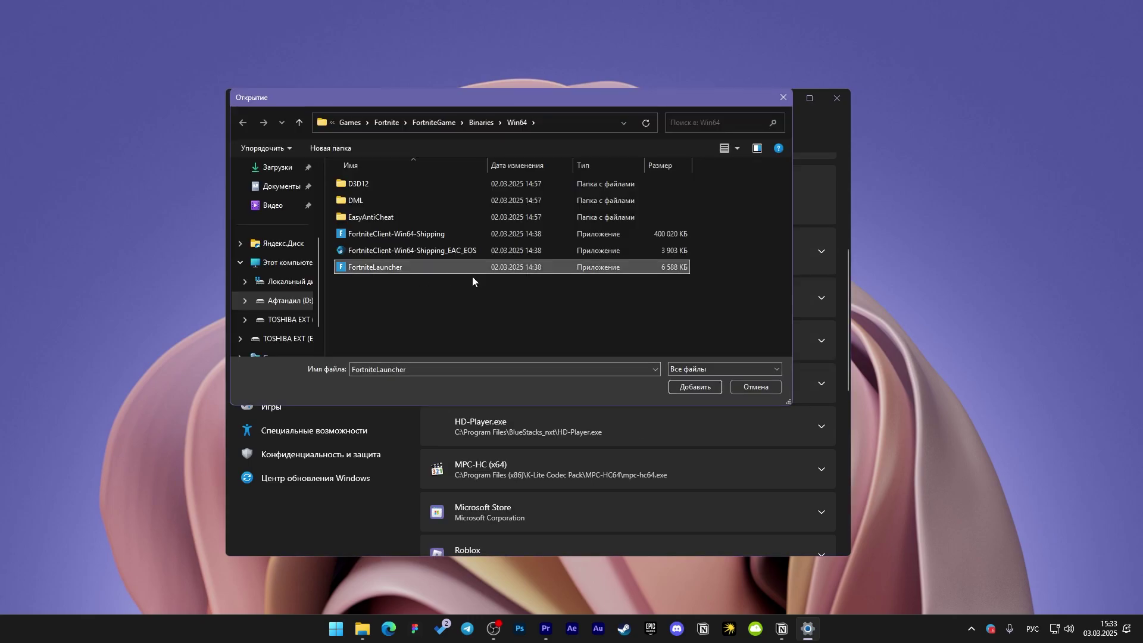
click(689, 387)
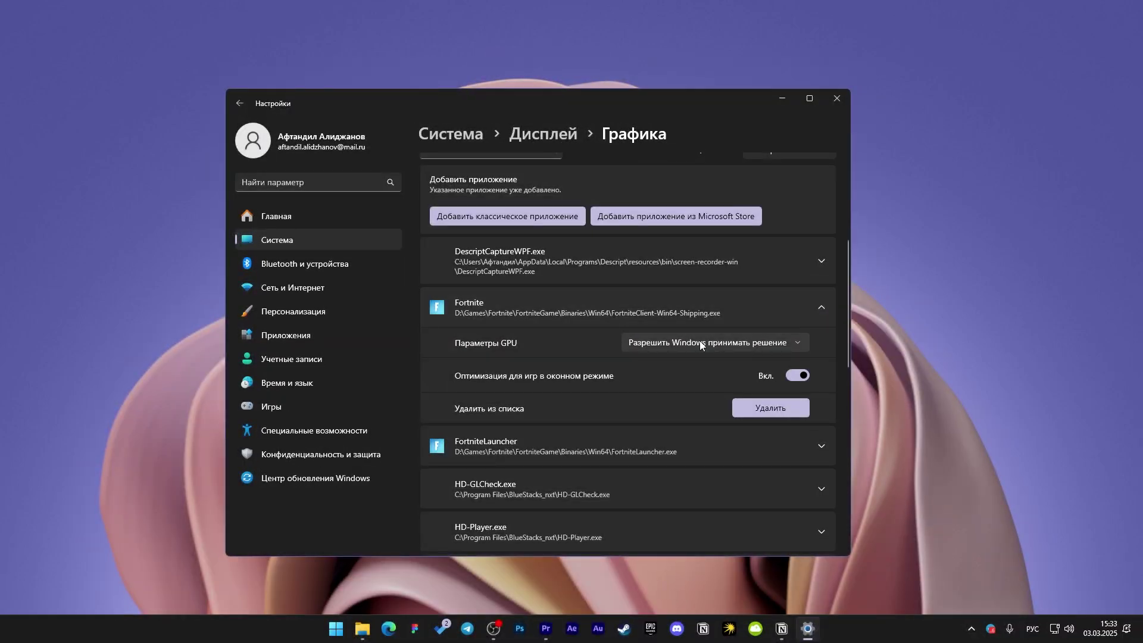
Step: Set Fortnite's GPU preference to high performance, Высокопроизводительный (NVIDIA GeForce RTX 2060)
click(700, 343)
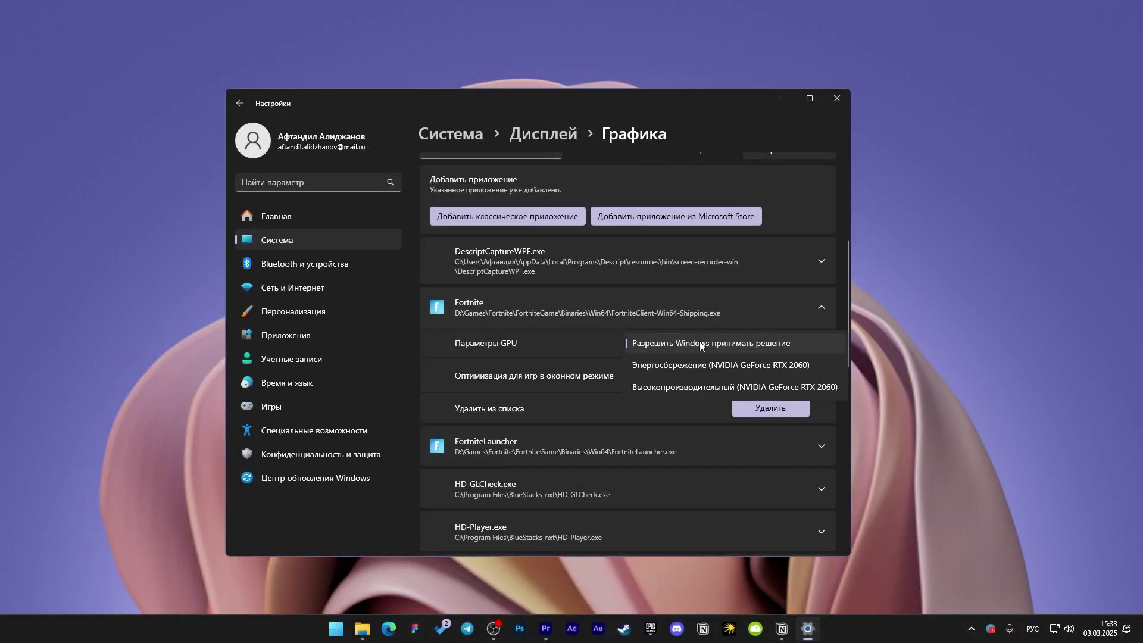
click(685, 387)
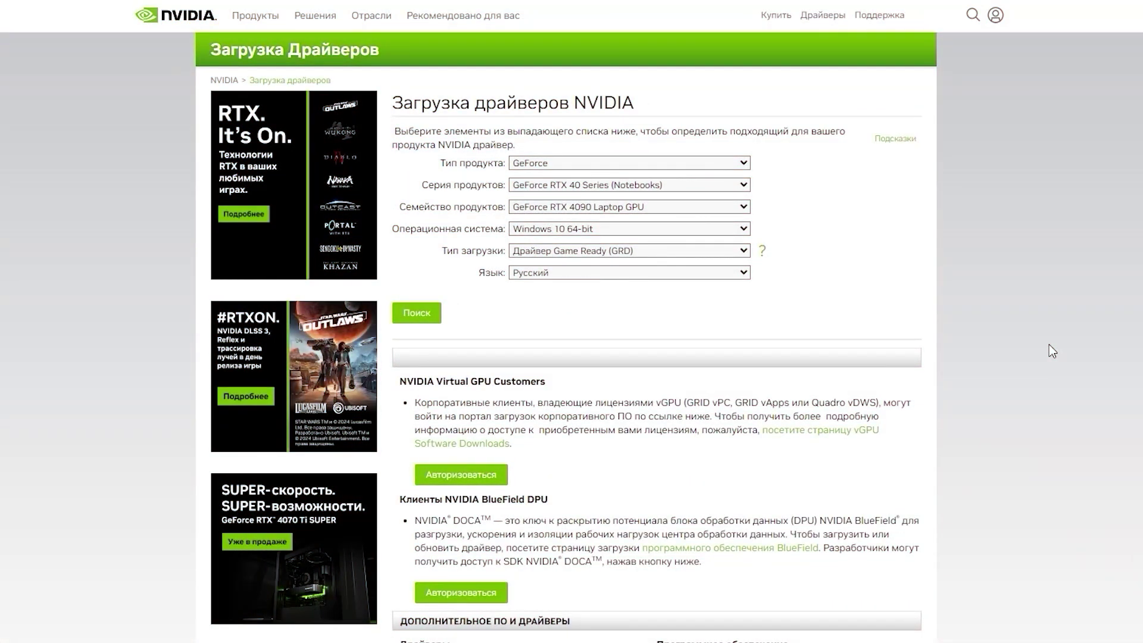
Step: On NVIDIA's driver download page, select the GeForce RTX 20 Series and the GeForce RTX 2060 as the product
click(709, 183)
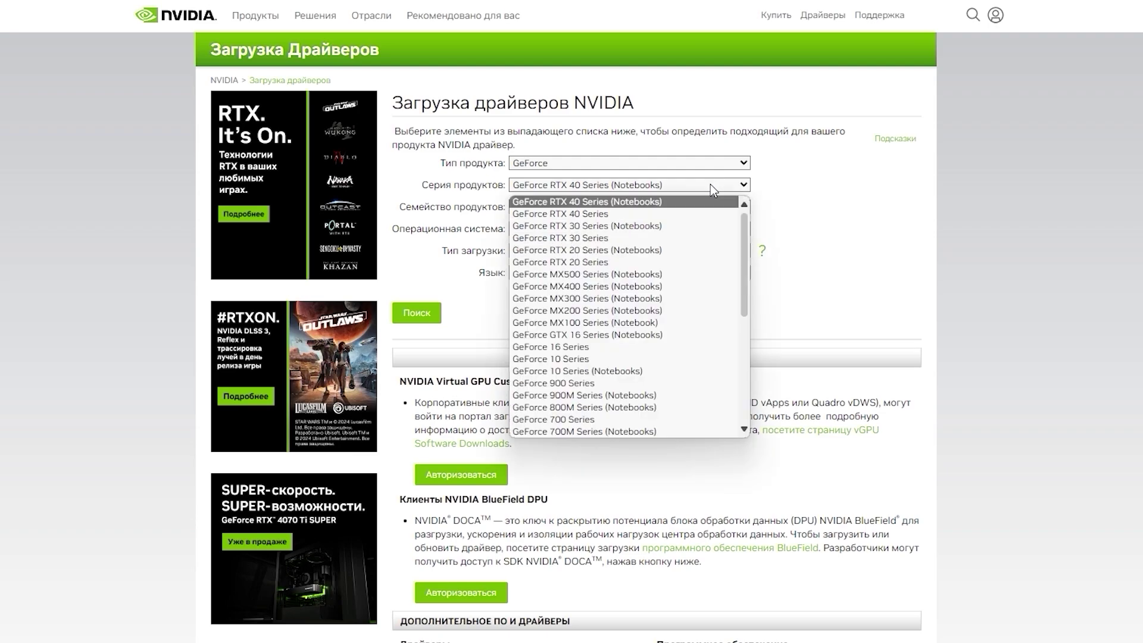
click(616, 262)
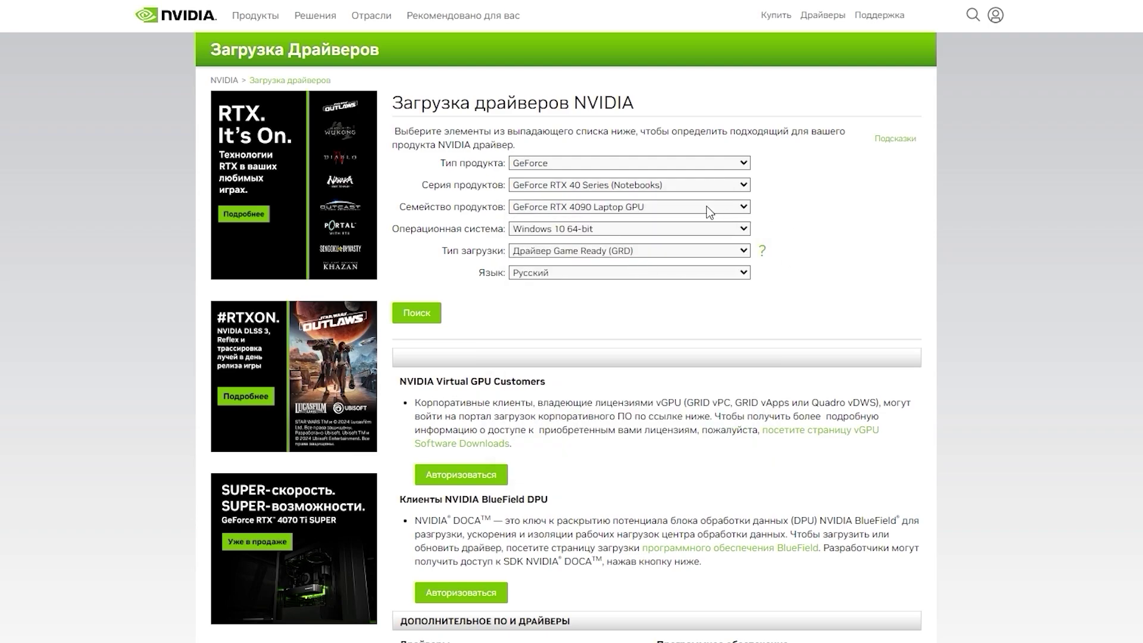
click(615, 208)
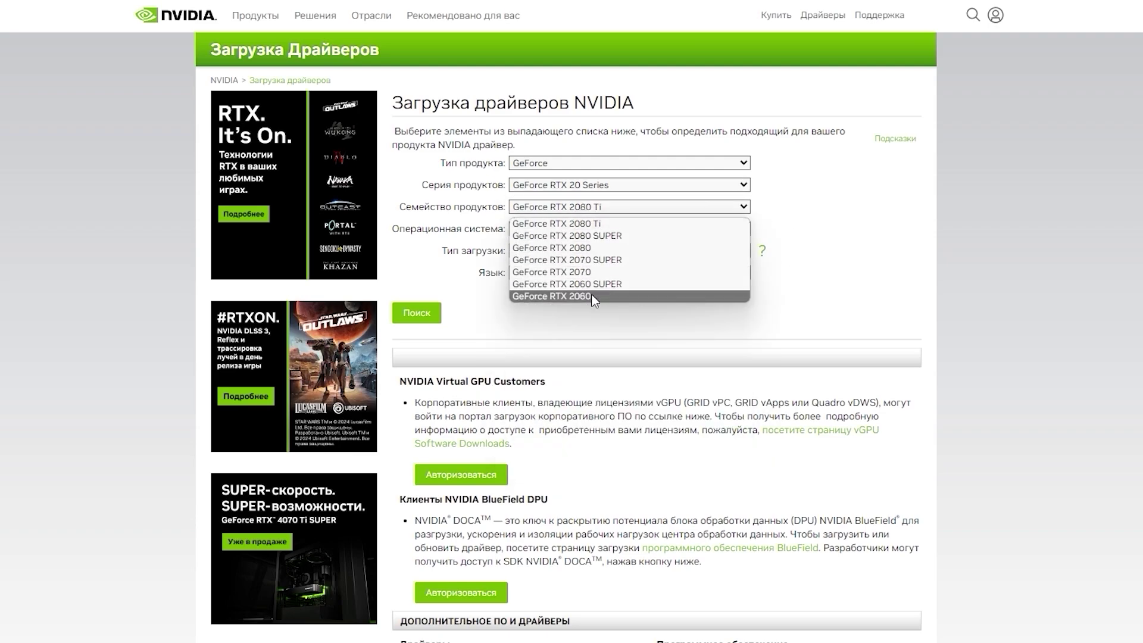
click(591, 296)
Step: Choose Windows 11 as the operating system and the Game Ready driver (GRD) as the download type
click(598, 231)
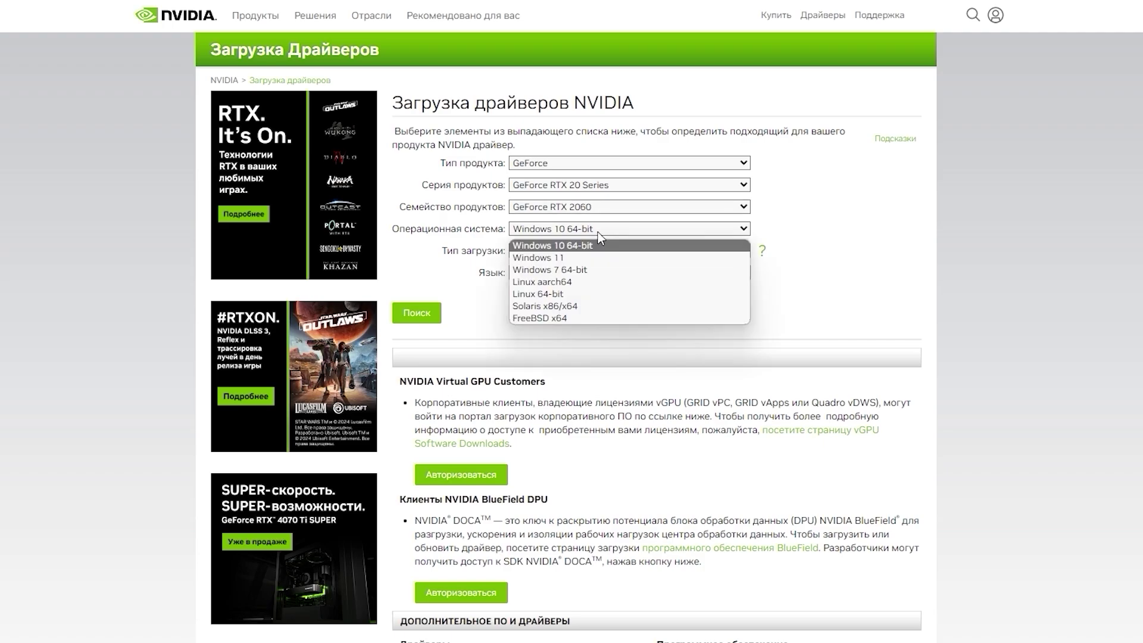
click(593, 256)
click(632, 251)
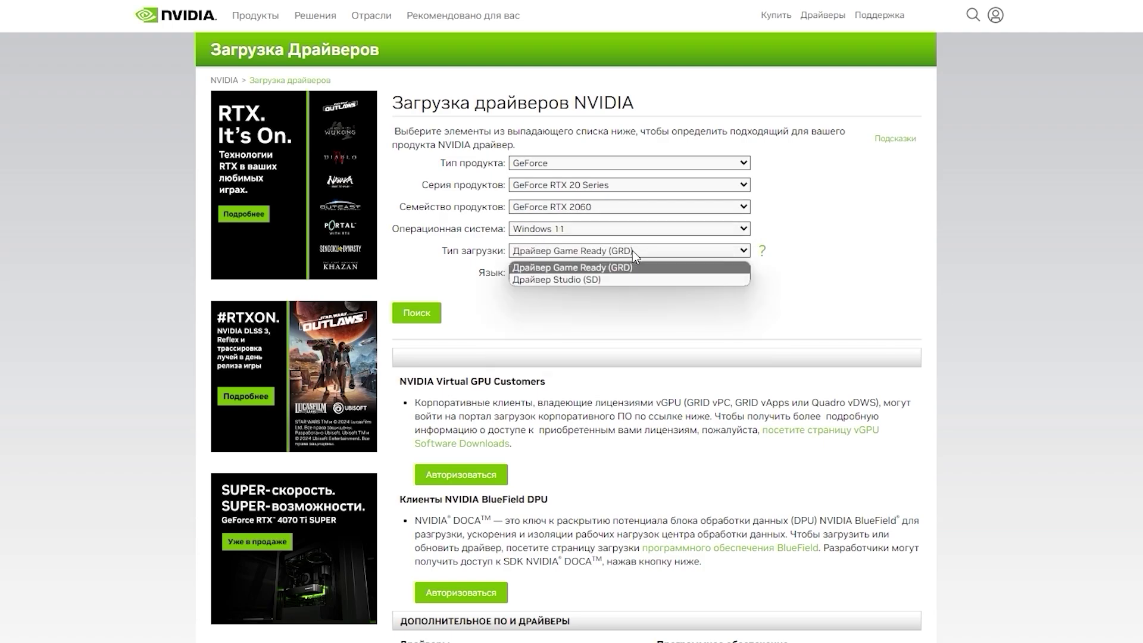
click(598, 266)
click(525, 327)
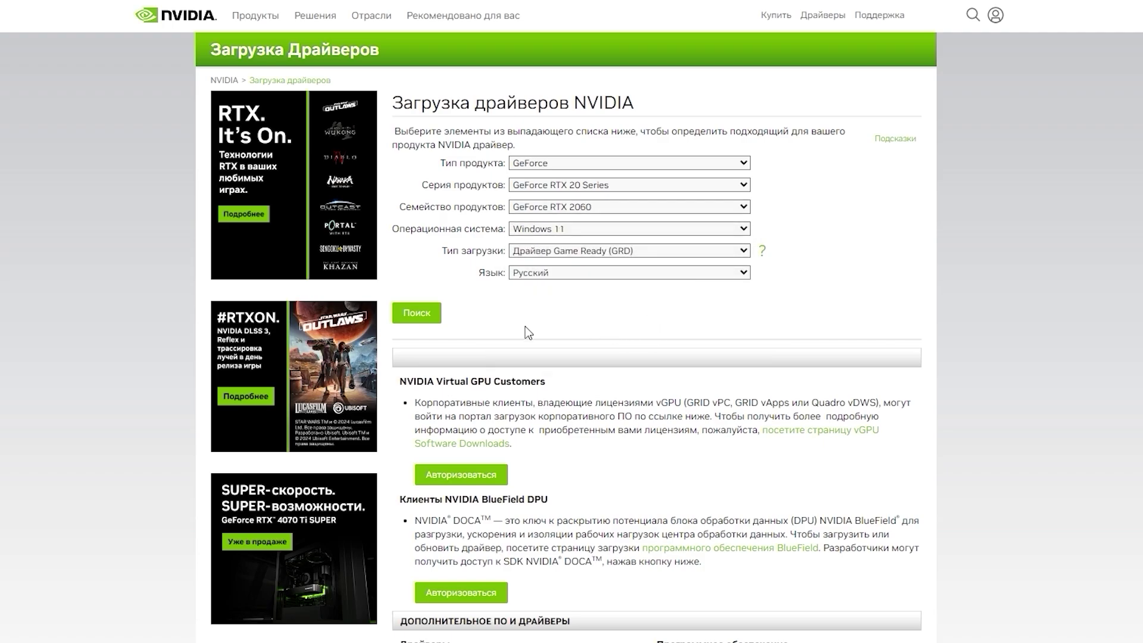
Step: Search for the matching GeForce Game Ready driver and download it
click(417, 312)
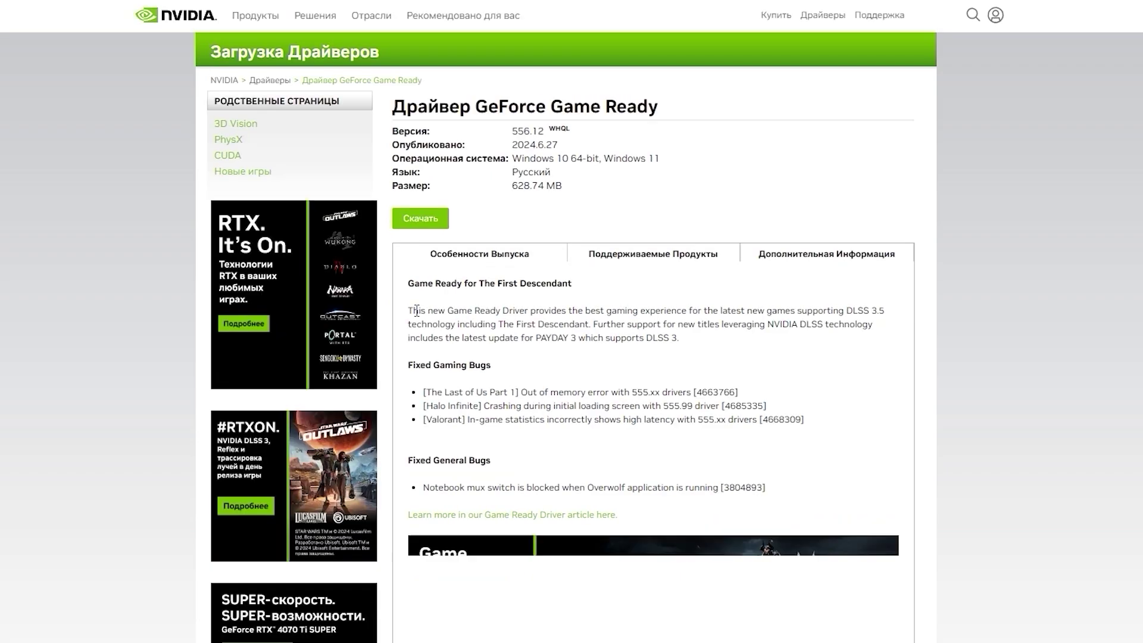
click(420, 219)
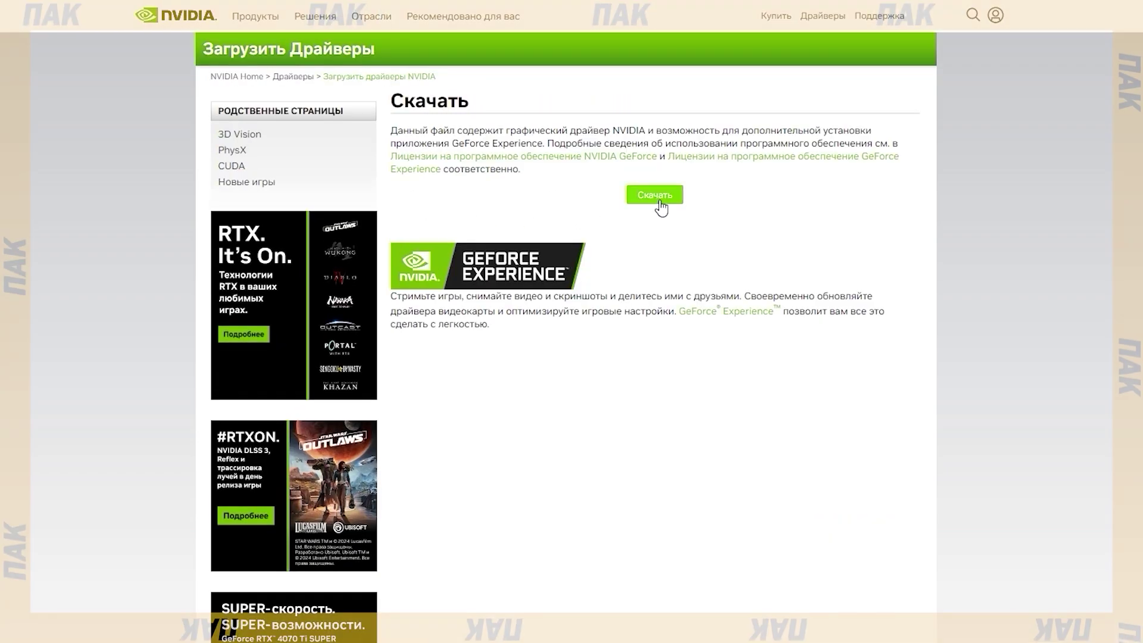
click(661, 205)
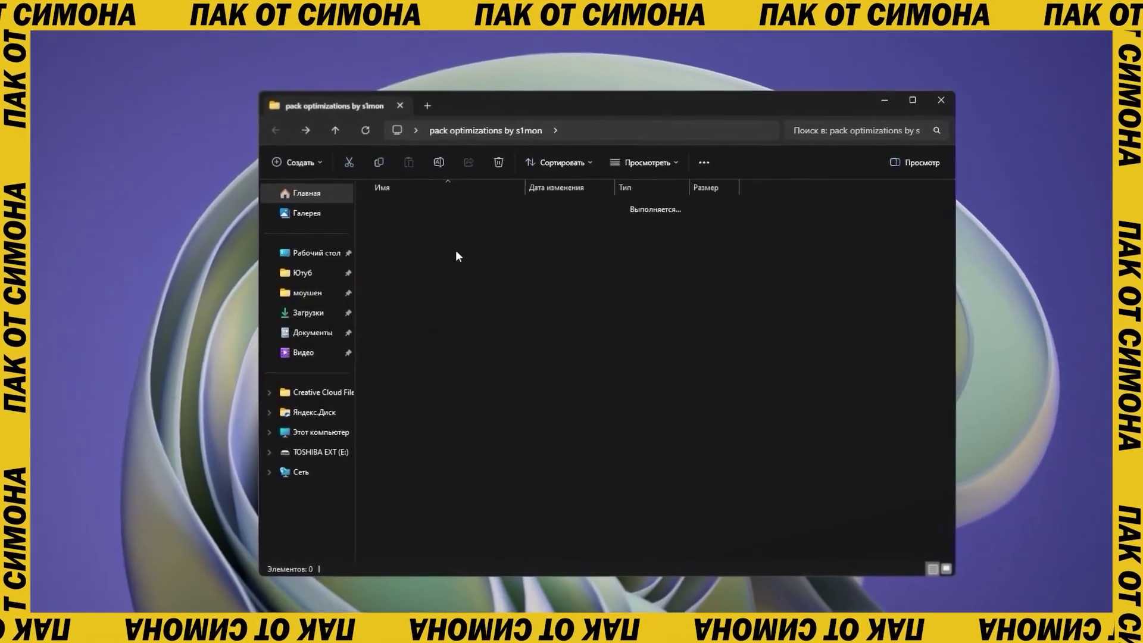
Step: In File Explorer, open the optimization pack's folder "3) Оптимизация винды" and its subfolder "1) Отключить Защитник Windows"
double_click(455, 256)
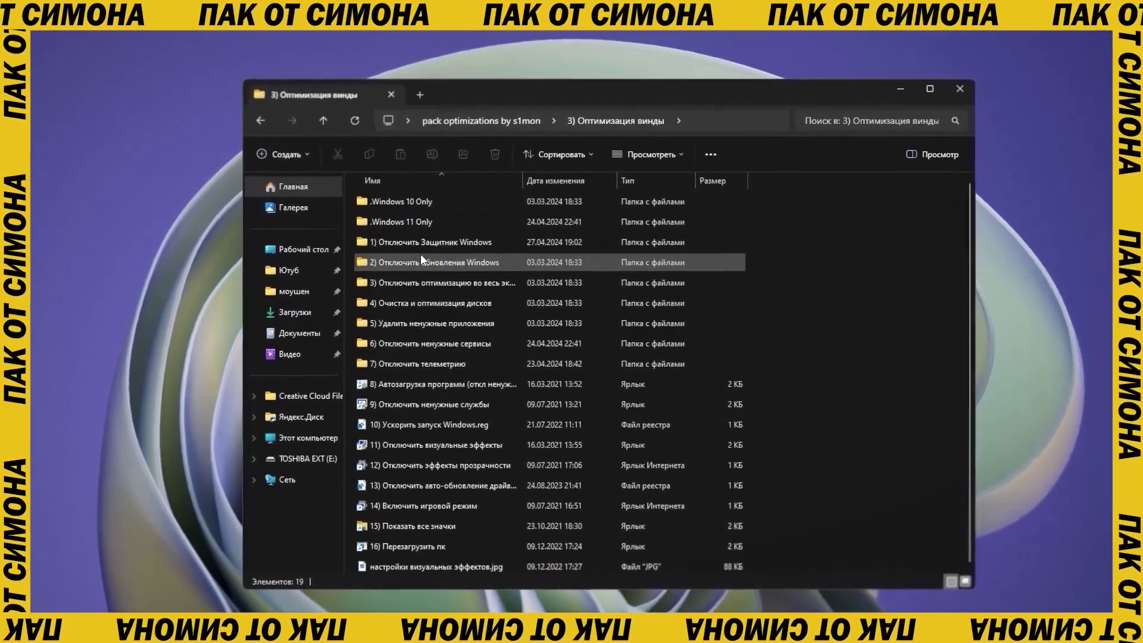
double_click(428, 236)
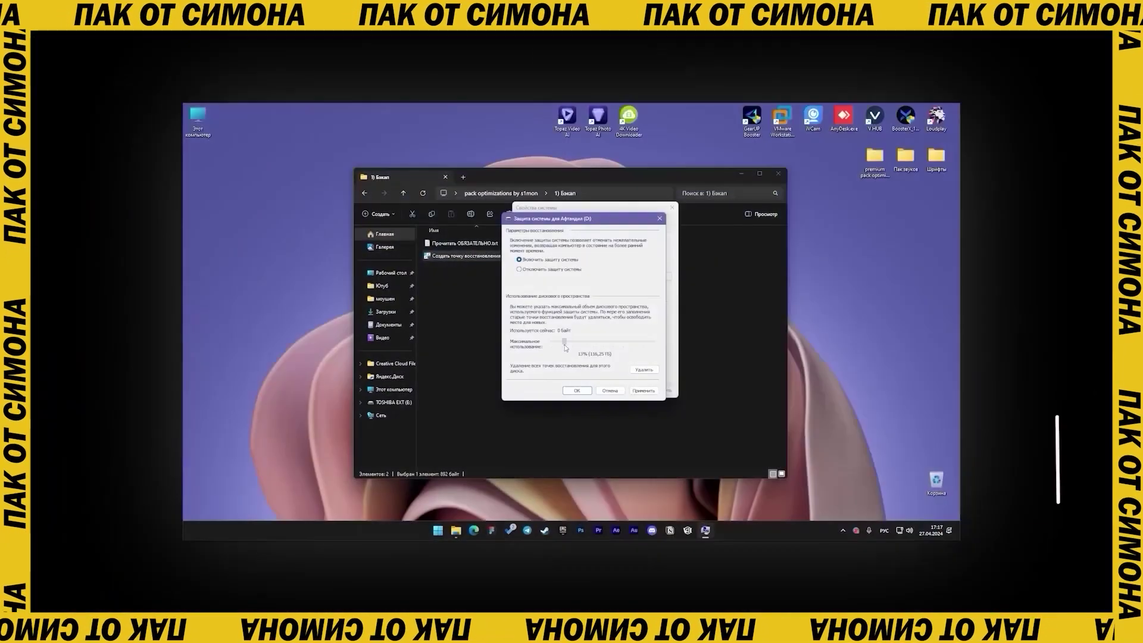
Step: Confirm the enabled system protection settings for drive D and start creating a restore point
click(577, 390)
click(640, 367)
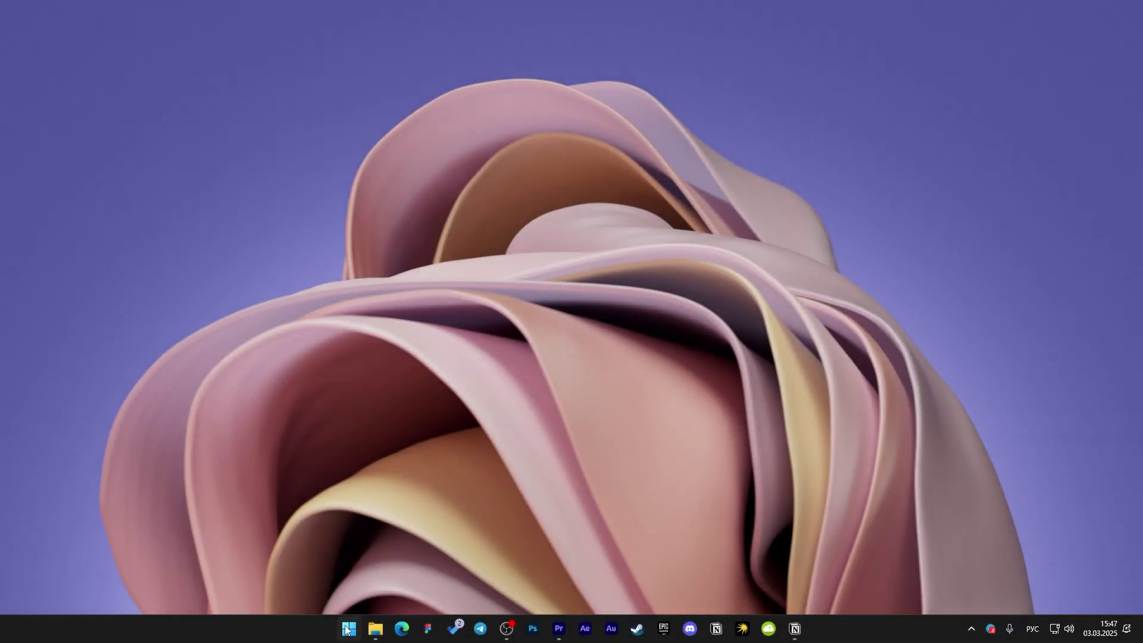
Step: Open This PC in File Explorer and go to the account's personal folder under Пользователи on drive C
click(348, 628)
click(607, 331)
double_click(513, 233)
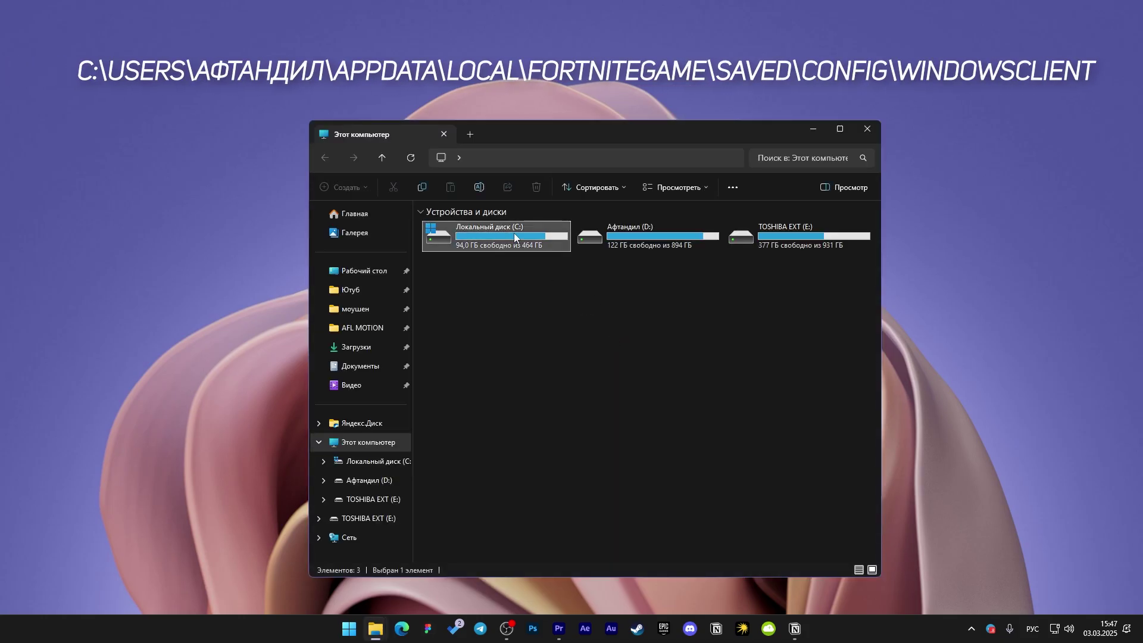
double_click(530, 342)
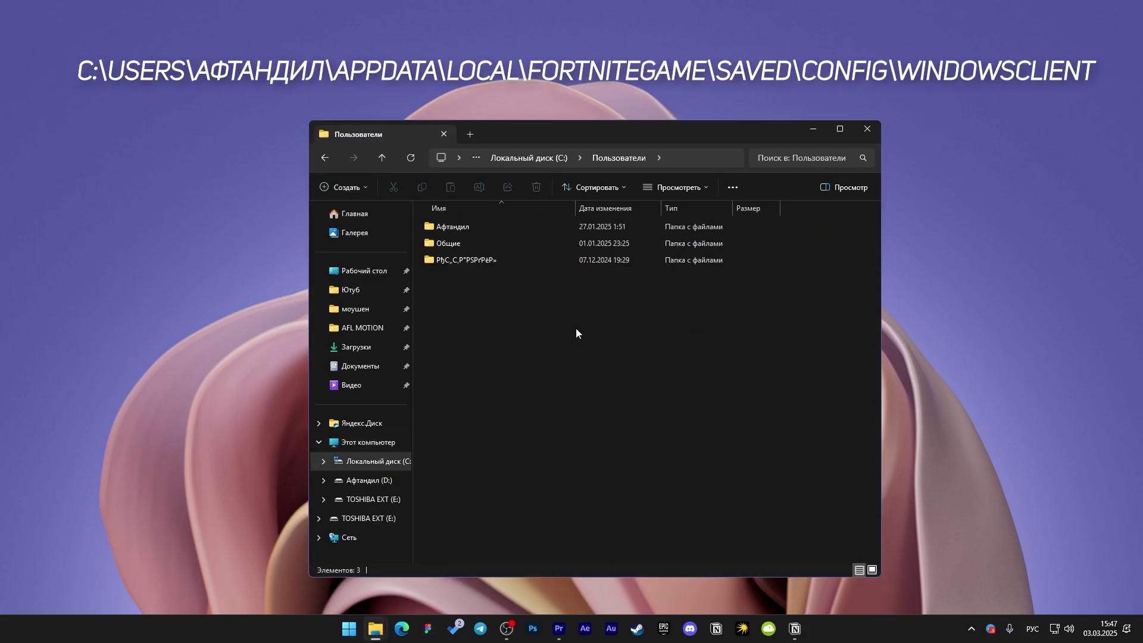
click(481, 226)
double_click(481, 226)
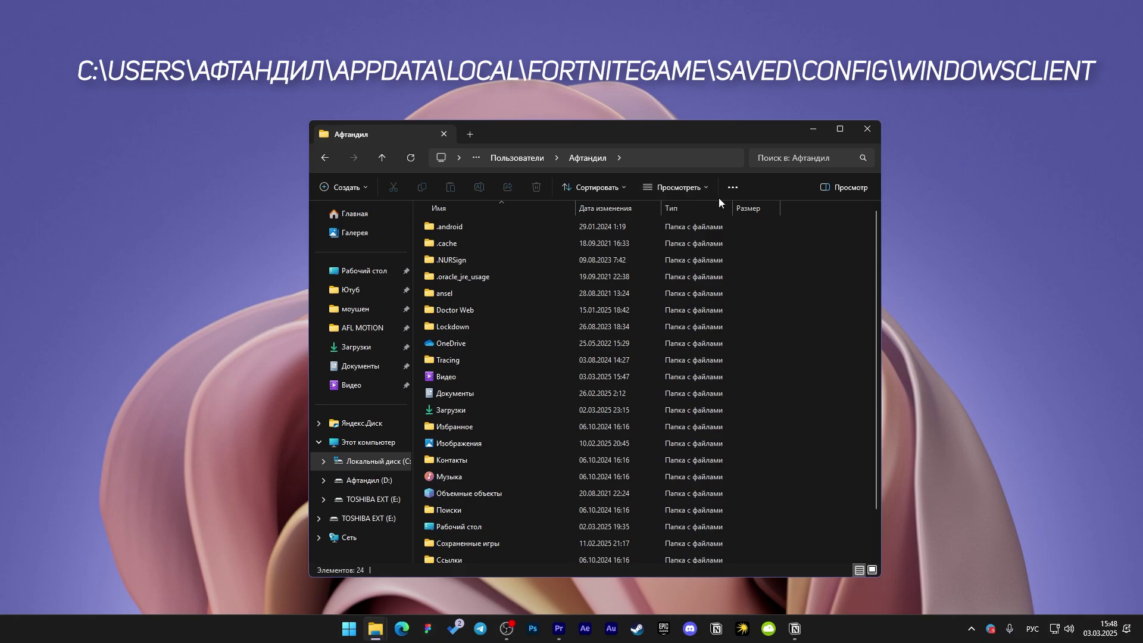
Step: Turn on the display of hidden items in the account's personal folder
click(690, 188)
mouse_move(680, 417)
click(792, 491)
Step: Go to the folder AppData\Local\FortniteGame\Saved\Config\WindowsClient
double_click(482, 310)
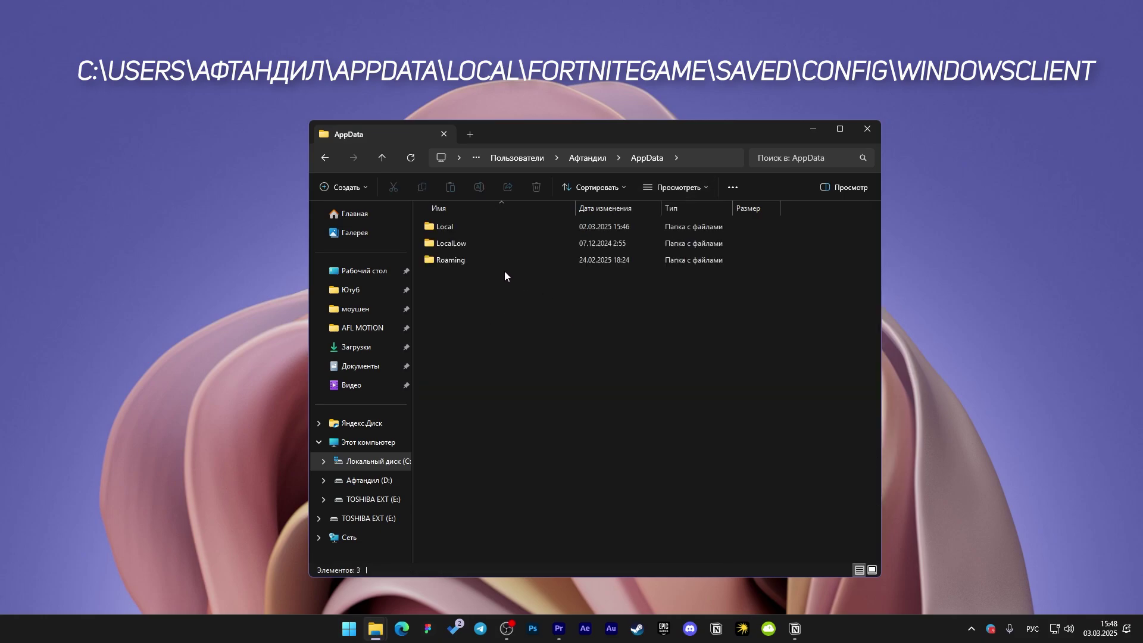
double_click(467, 229)
scroll(475, 401, down, 8)
double_click(475, 423)
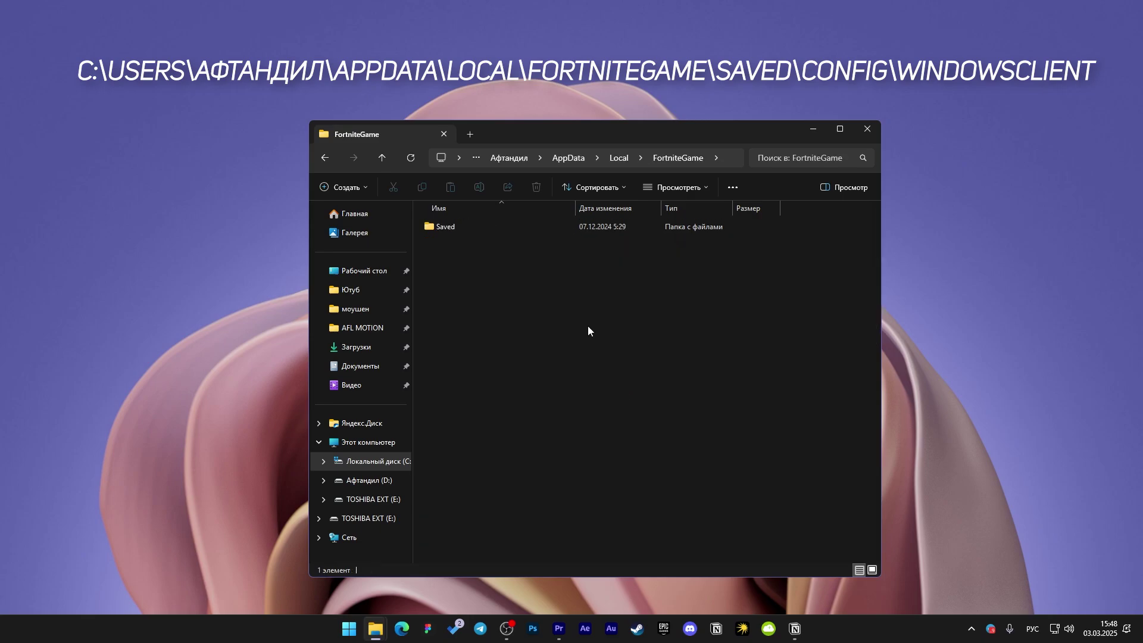
double_click(459, 227)
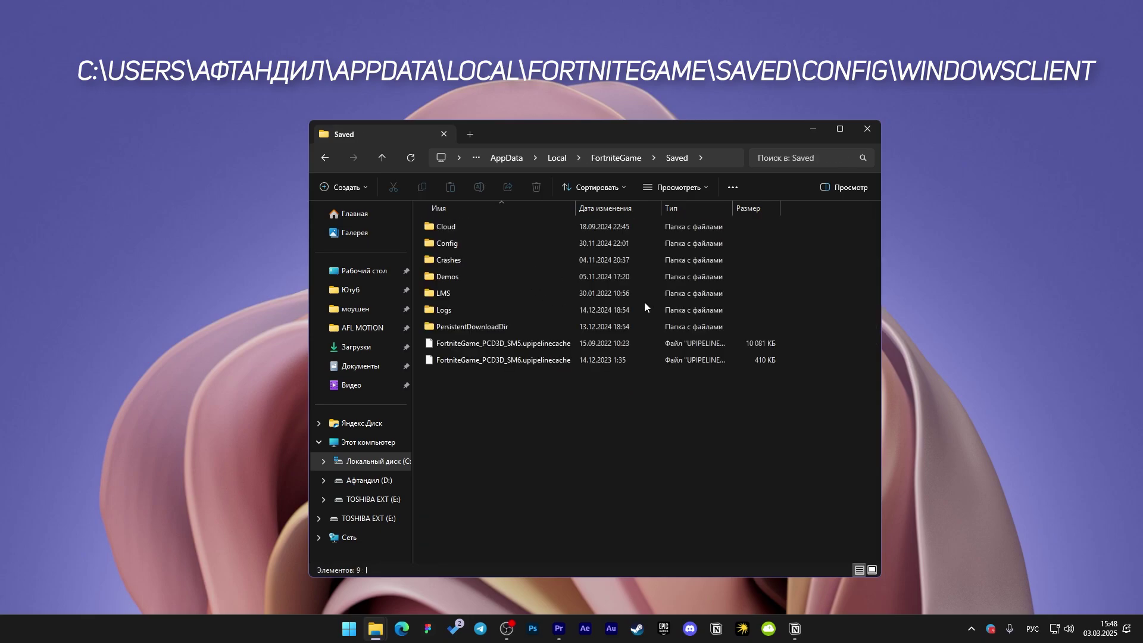
double_click(541, 243)
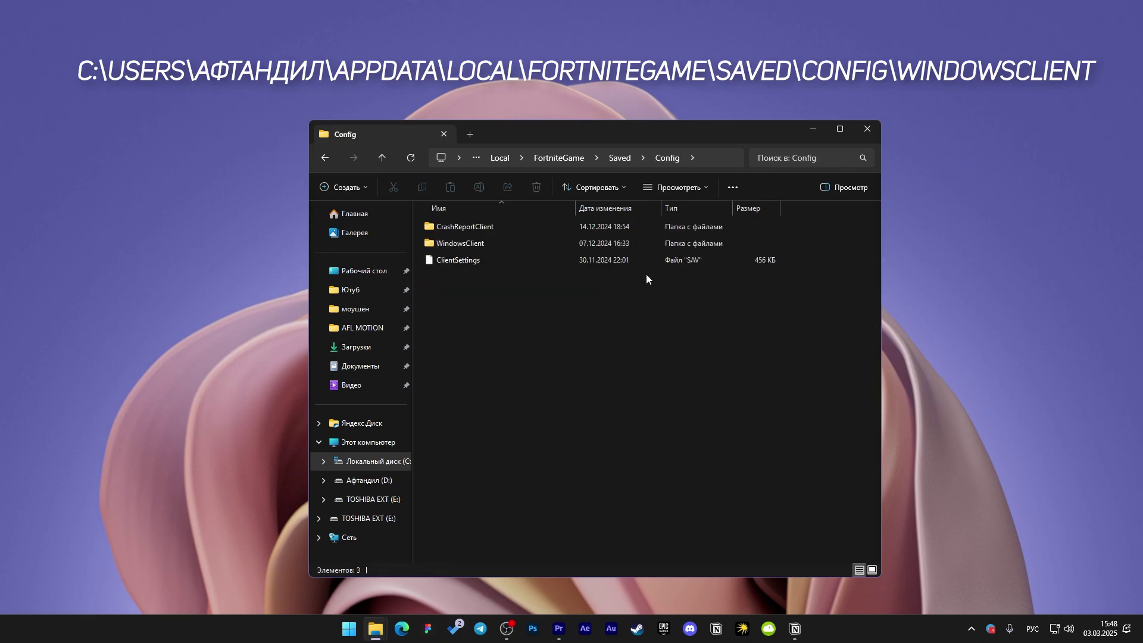
double_click(484, 244)
Step: Open the properties of the GameUserSettings configuration file
click(483, 244)
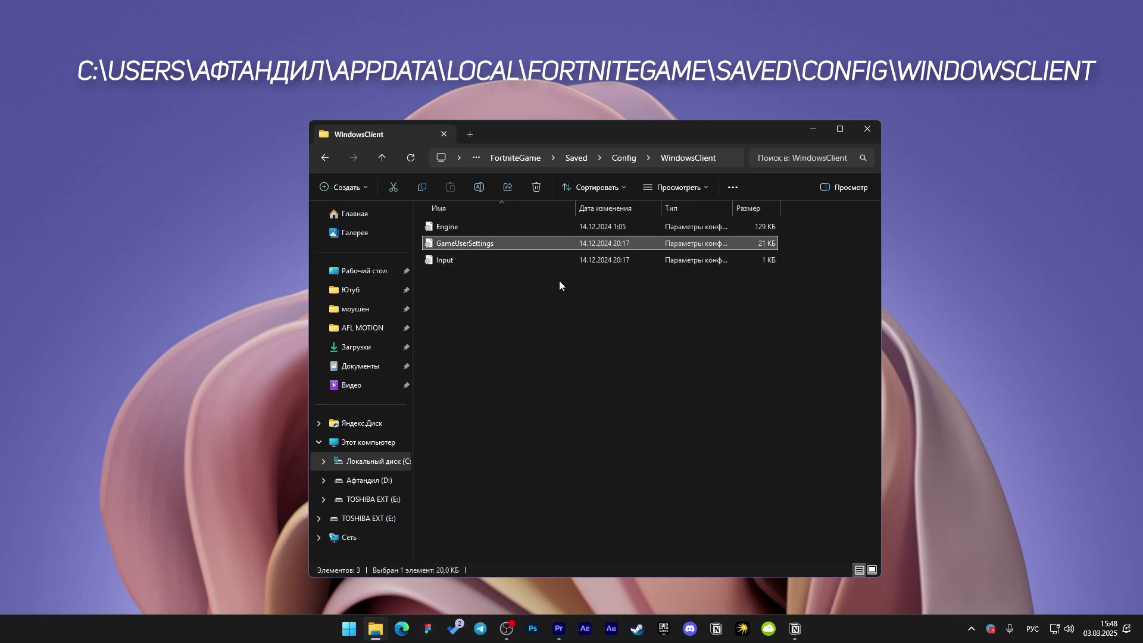
right_click(482, 243)
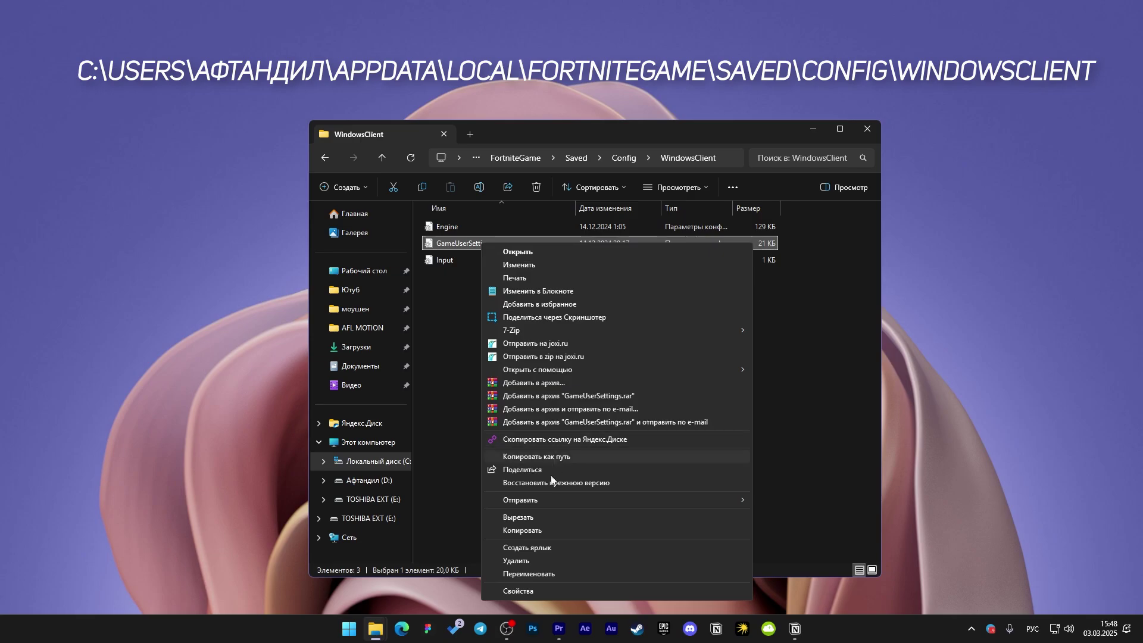
click(523, 591)
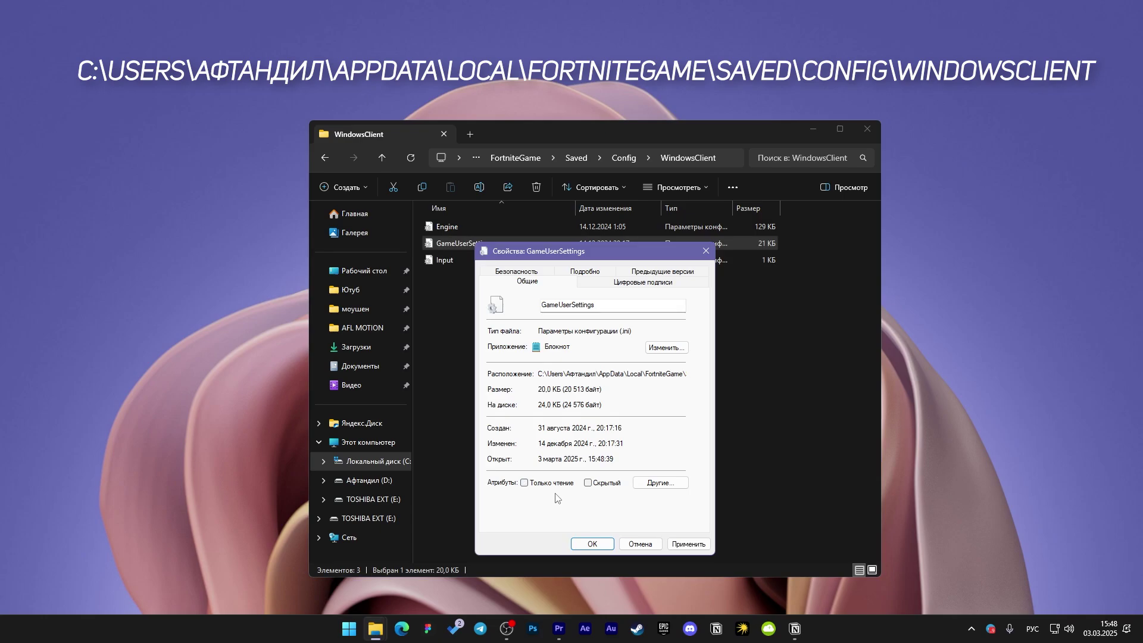
Step: Apply the GameUserSettings properties with the read-only attribute off, and open the file for editing
click(690, 544)
click(593, 544)
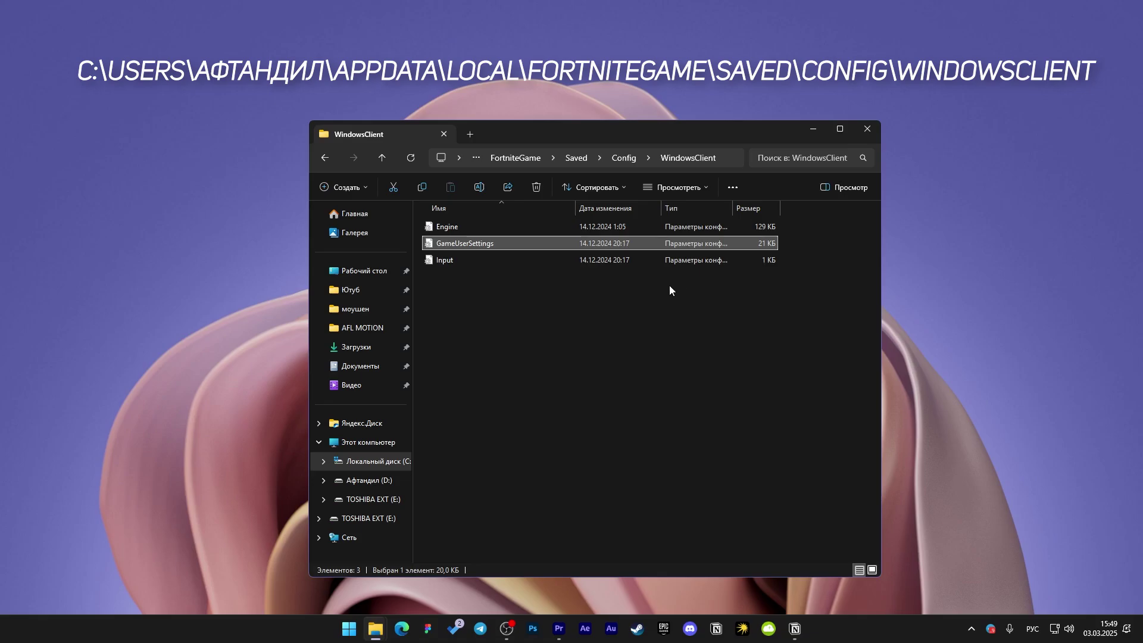
right_click(469, 241)
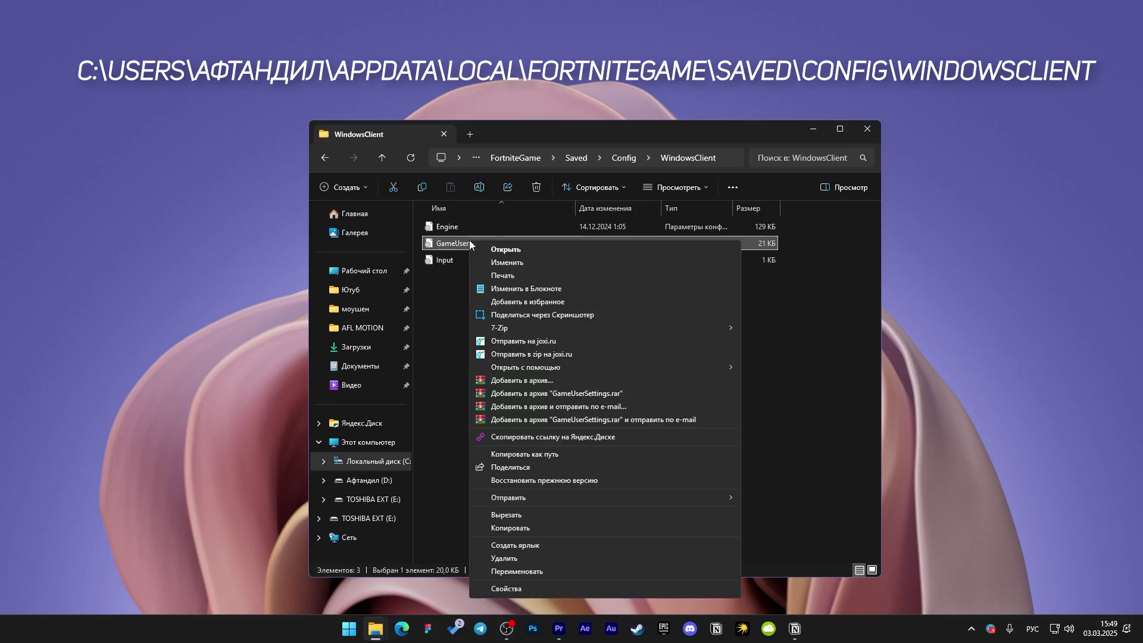
click(516, 265)
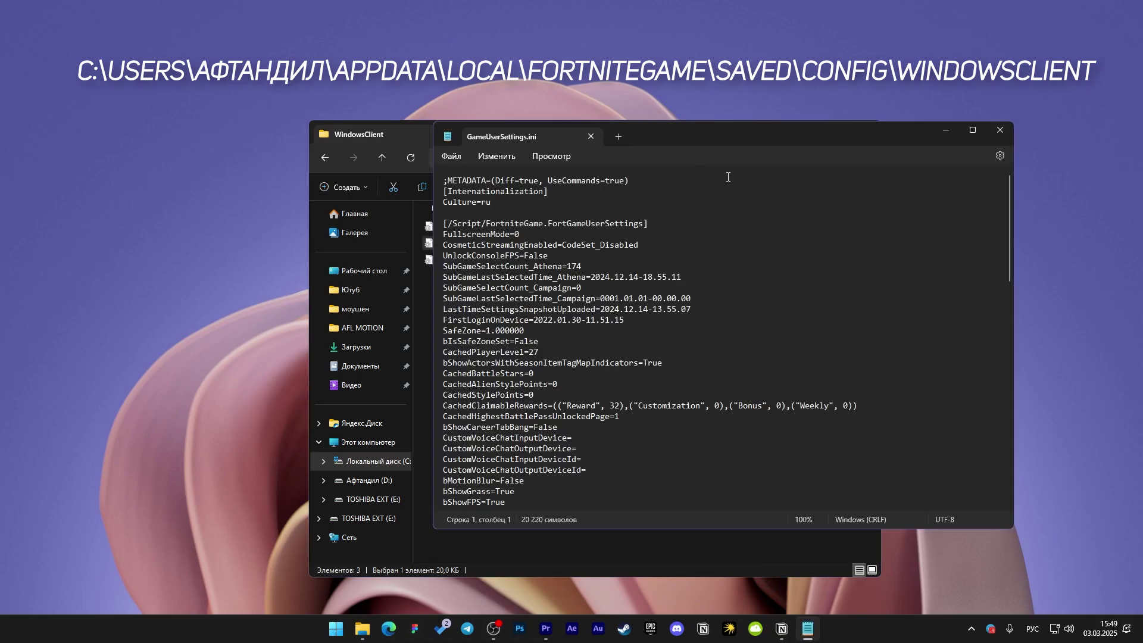
drag(726, 134, 644, 142)
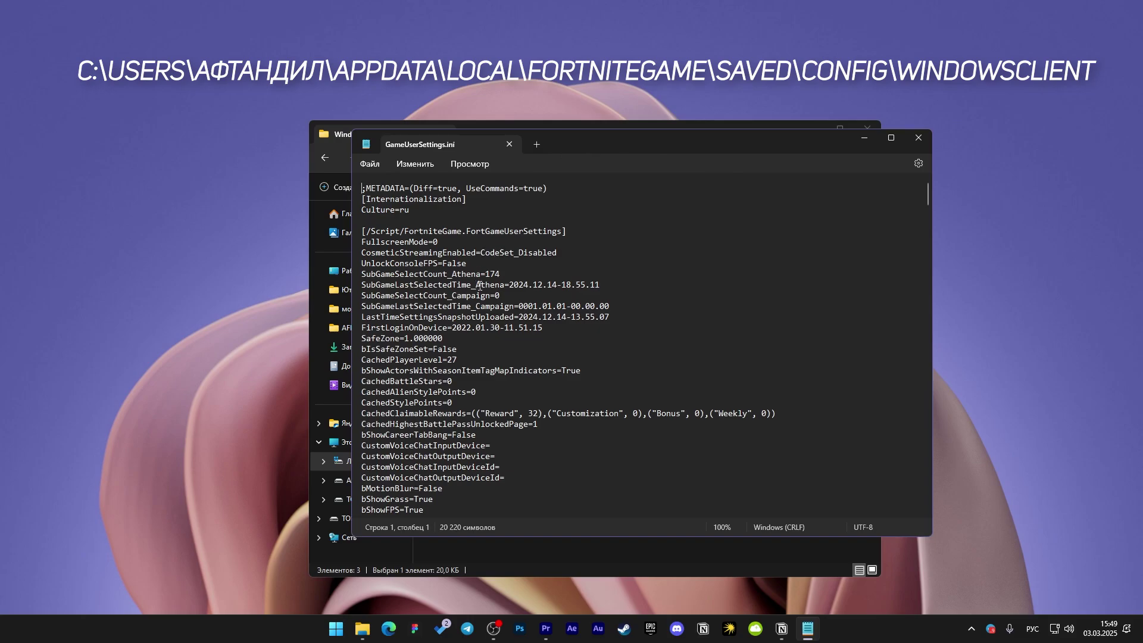
Step: Set bShowGrass to False in GameUserSettings.ini and check the bShowFPS line below it
scroll(440, 310, down, 4)
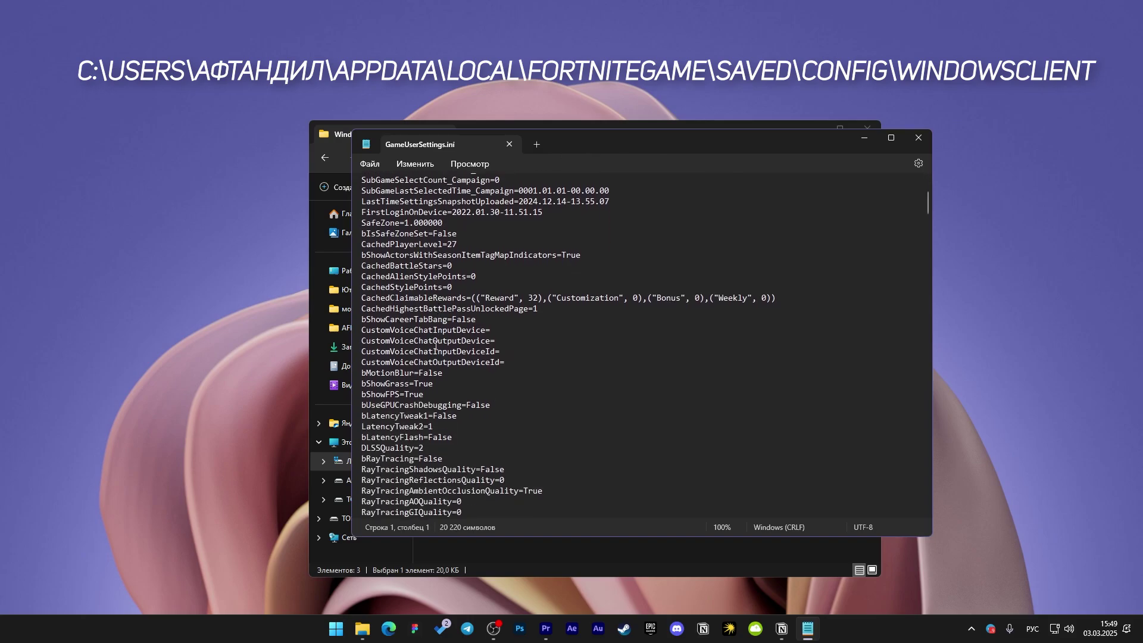
drag(446, 374, 358, 379)
double_click(431, 376)
key(alt+shift)
text(Fals)
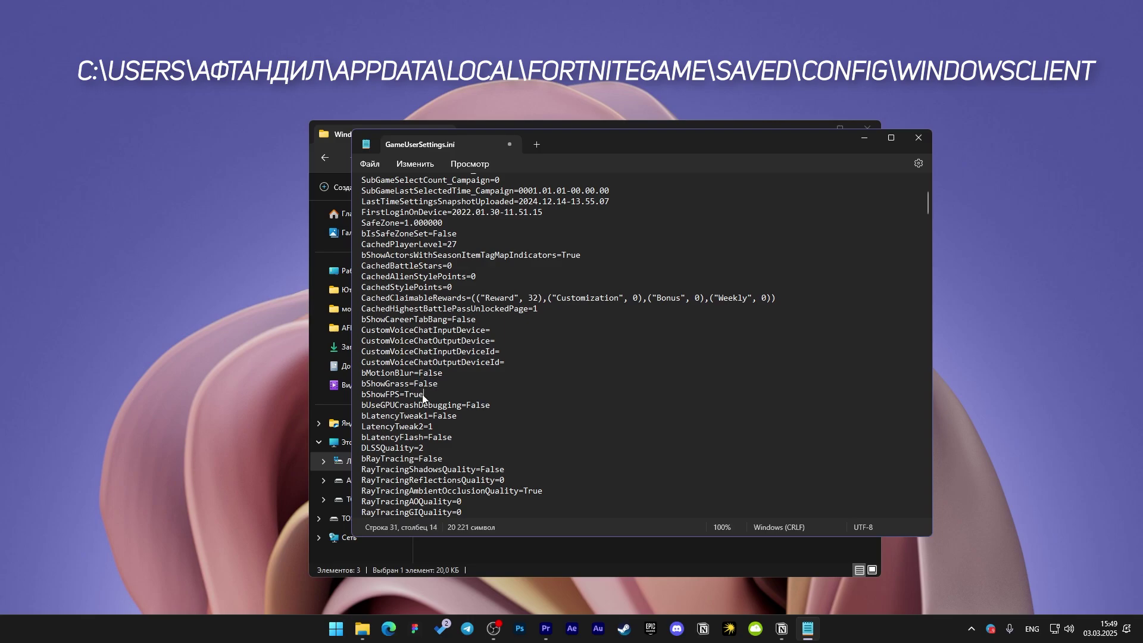
drag(423, 397, 365, 400)
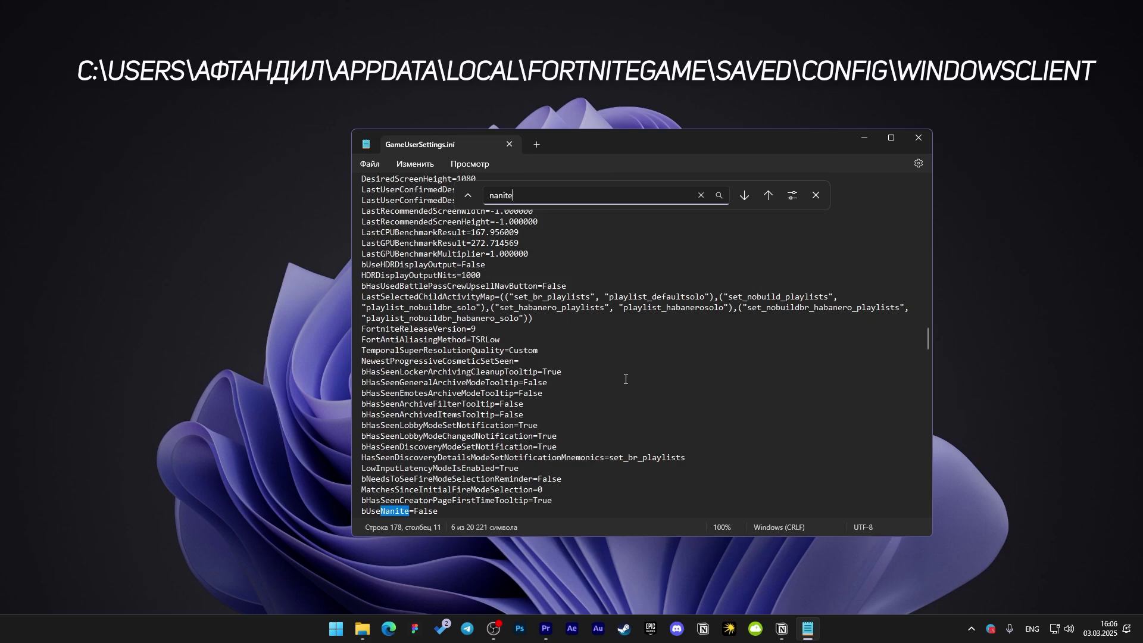
Step: Check the values of bUseNanite, bEnableDLSSFrameGeneration and bUseVSync in the configuration file
scroll(447, 417, down, 2)
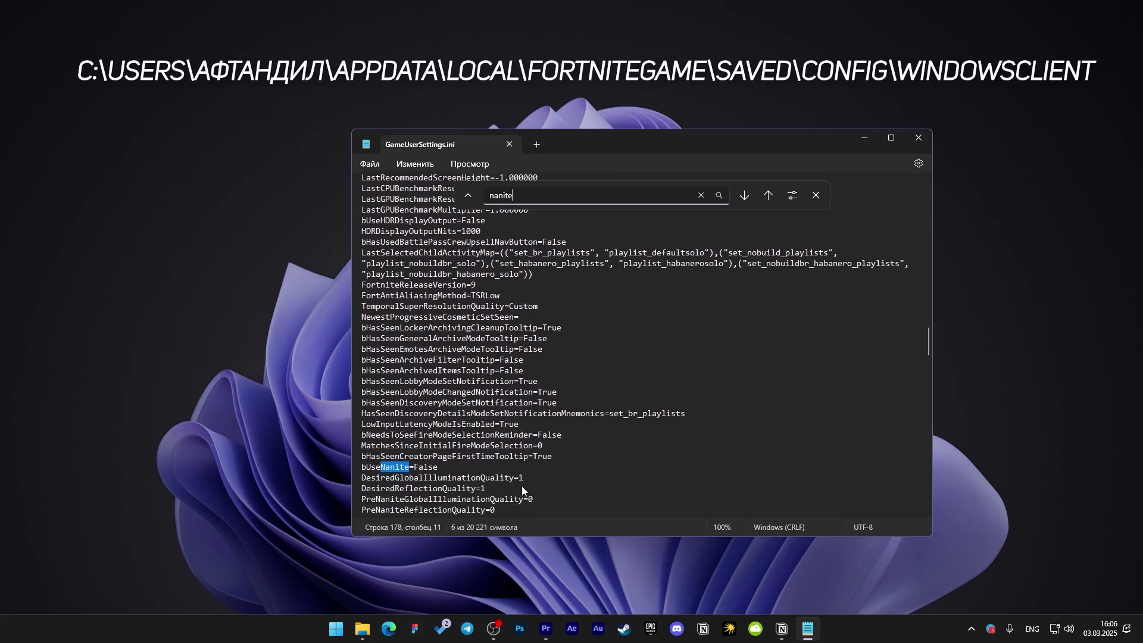
click(447, 446)
drag(447, 445, 385, 451)
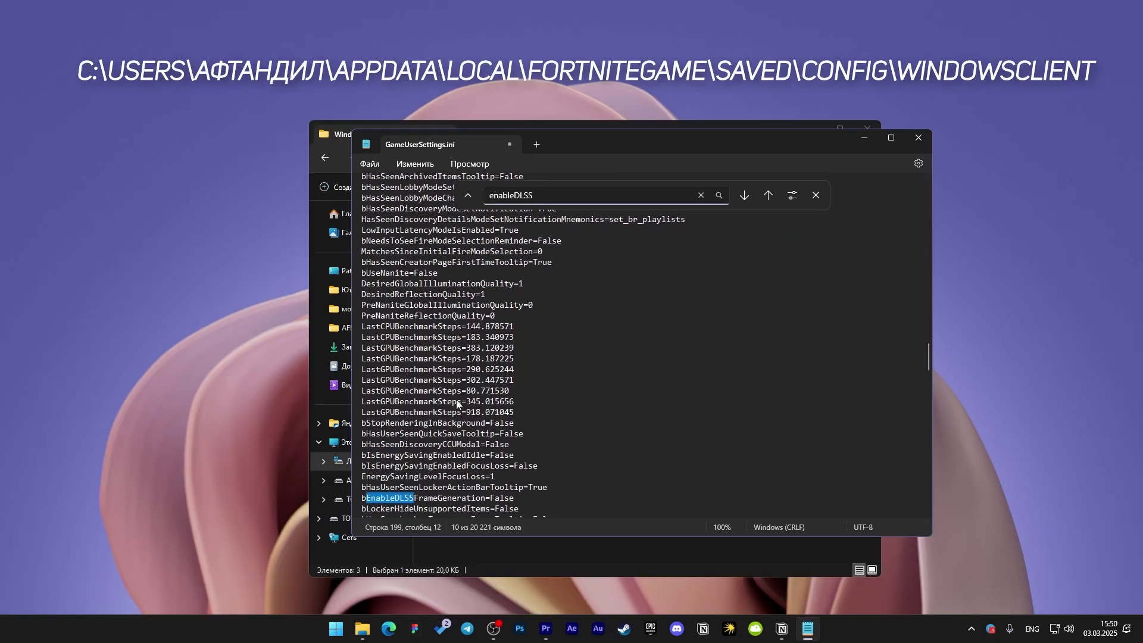
scroll(444, 425, down, 2)
click(443, 425)
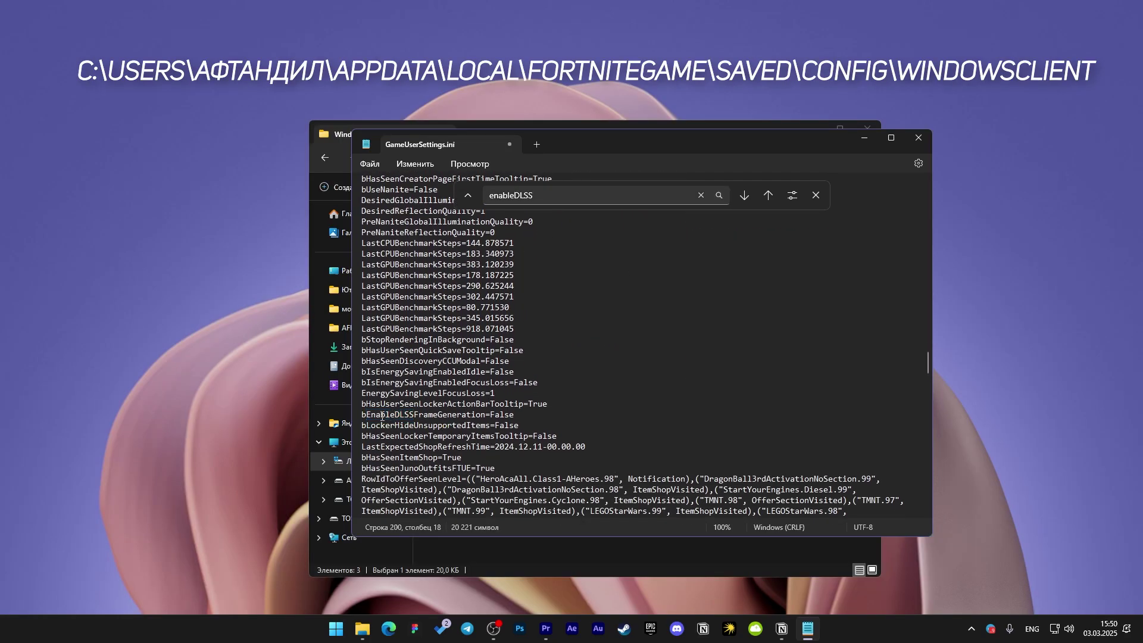
drag(521, 416, 363, 421)
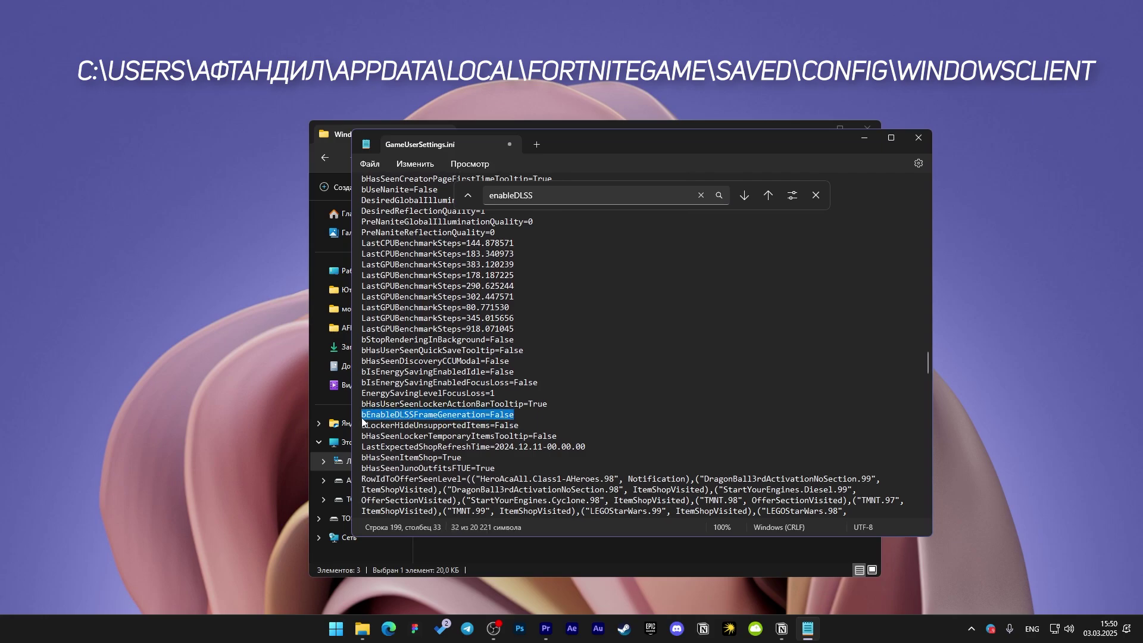
scroll(438, 334, up, 2)
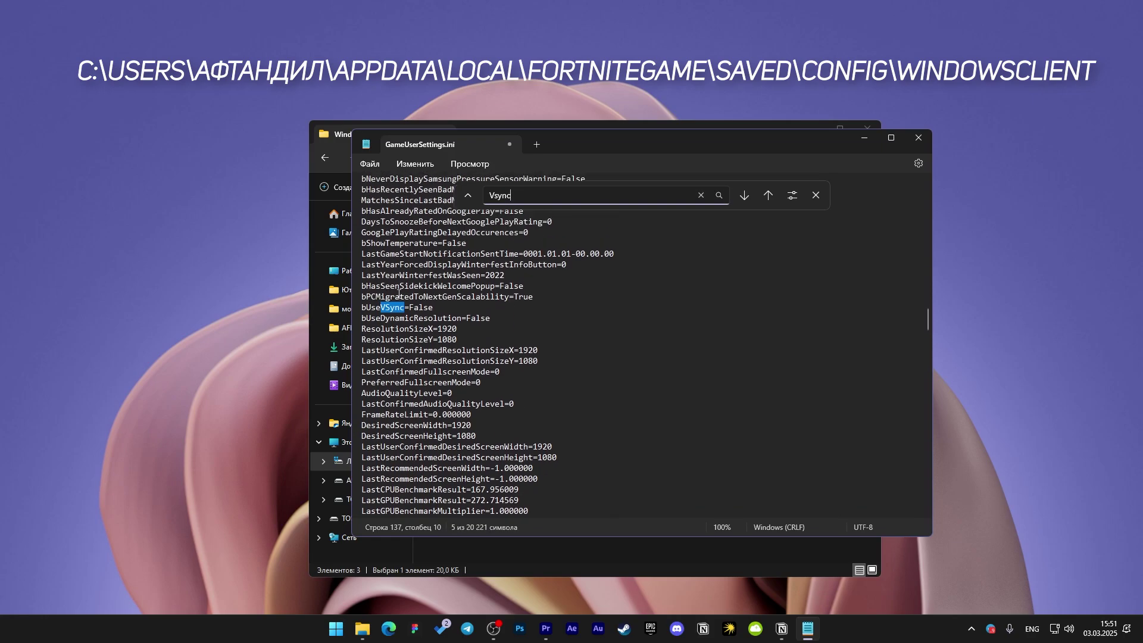
click(391, 308)
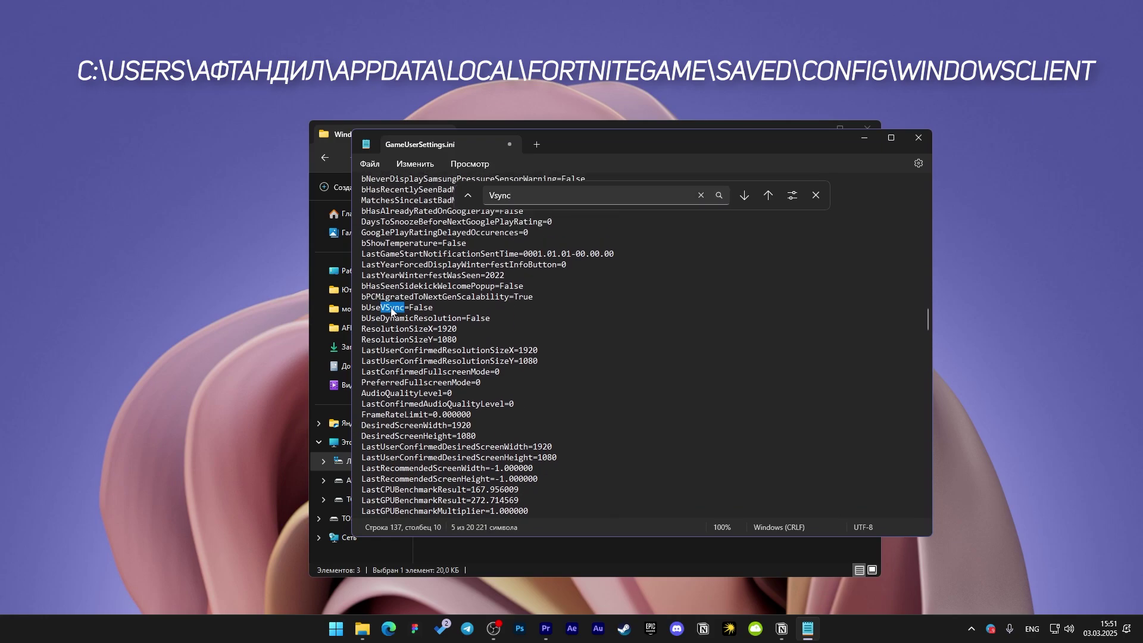
drag(438, 308, 368, 310)
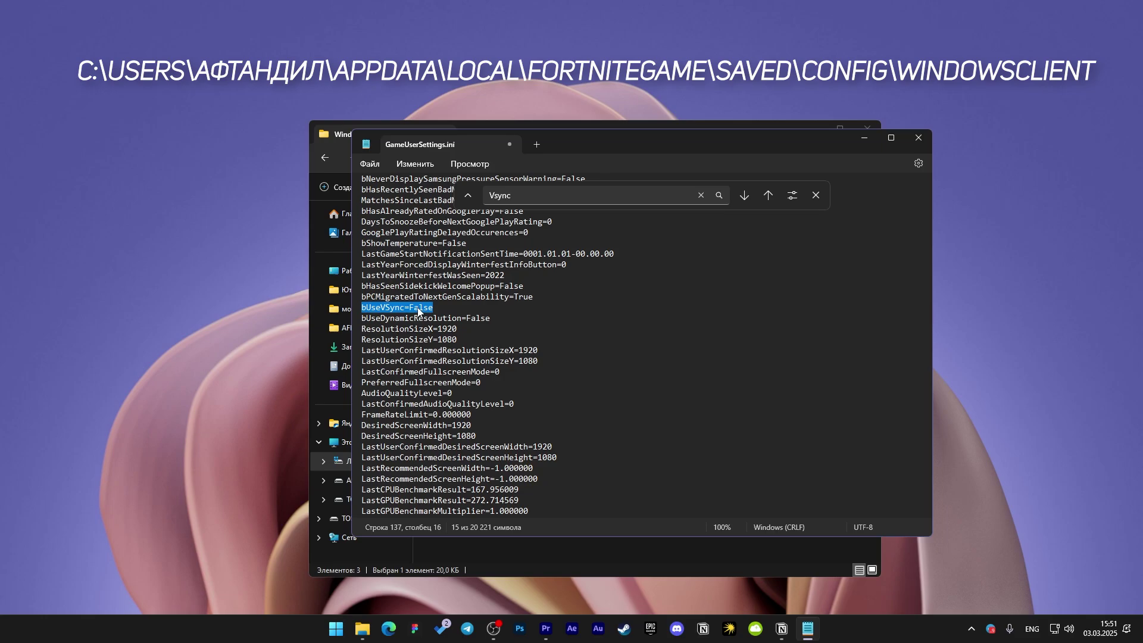
Step: Search the configuration file for "Lowinput" and check the LowInputLatencyModeIsEnabled line
key(ctrl+f)
text(Lowinput)
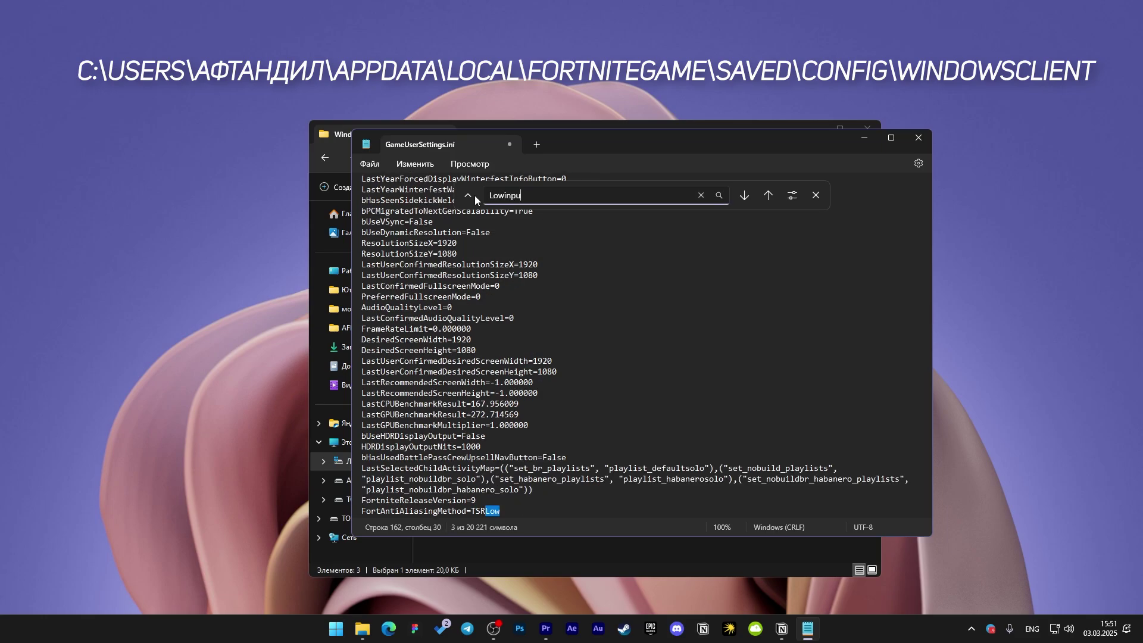
scroll(483, 421, down, 1)
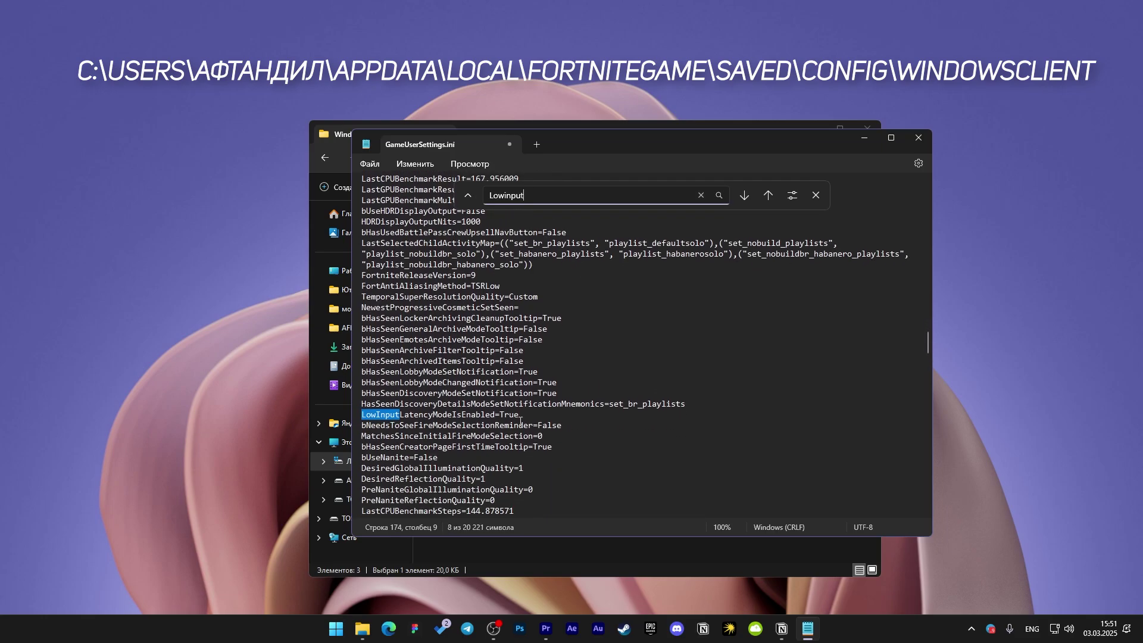
click(360, 416)
key(shift+End)
Step: Check the PreferredRHI line in the D3DRHIPreference section and close the search
scroll(452, 421, down, 20)
click(460, 425)
scroll(460, 425, down, 4)
drag(449, 376, 371, 375)
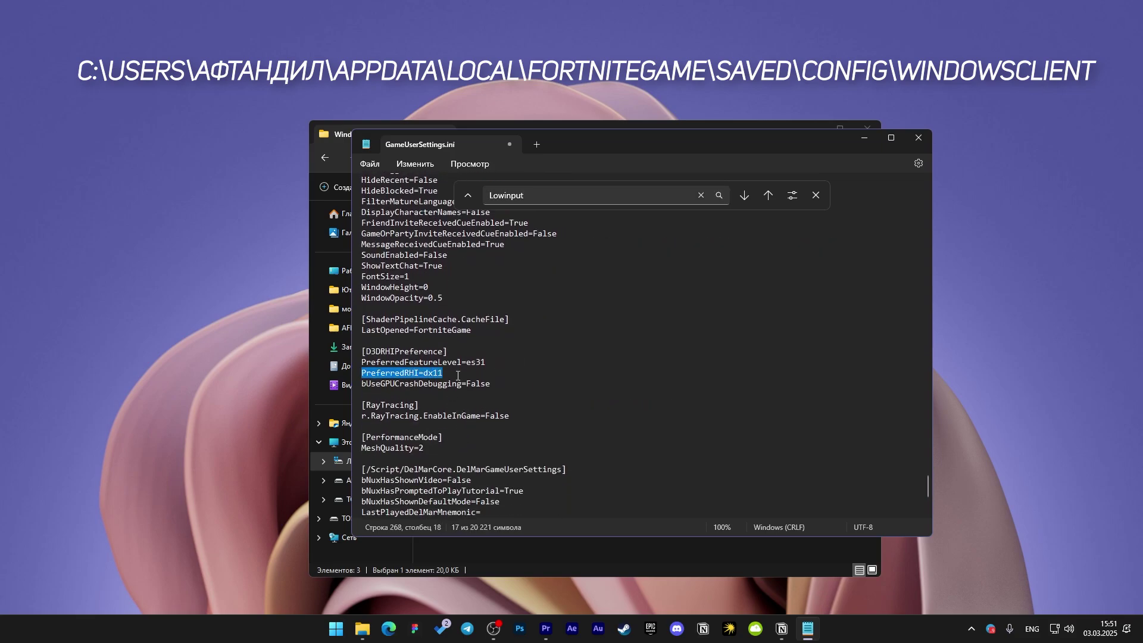
click(814, 195)
click(446, 373)
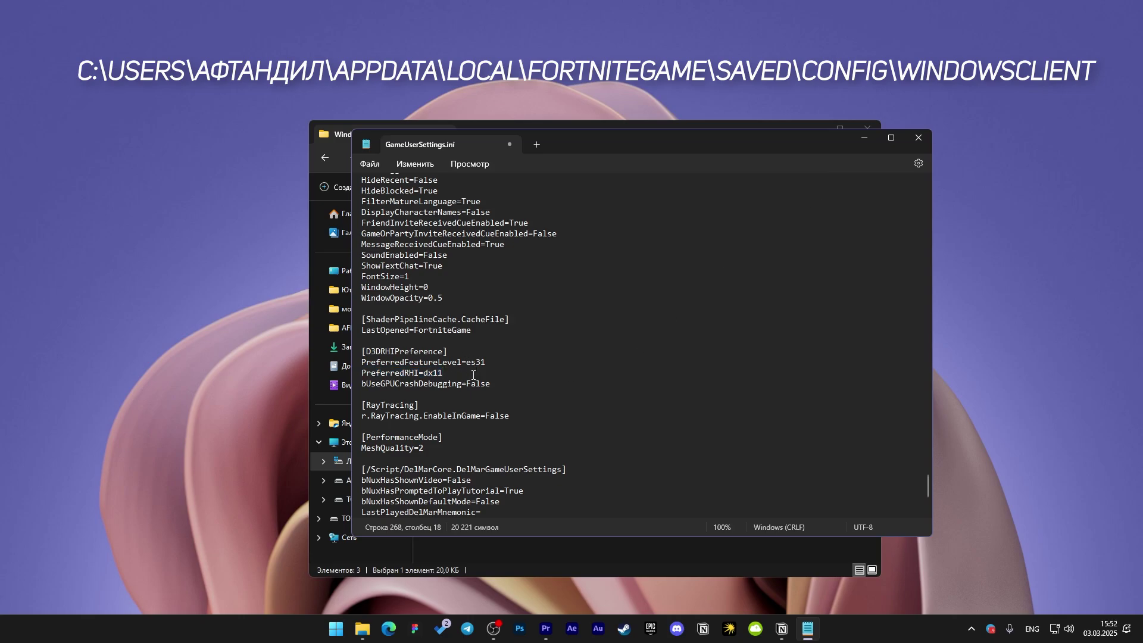
Step: Save the changes to GameUserSettings.ini and close the file
click(375, 166)
click(394, 248)
click(916, 139)
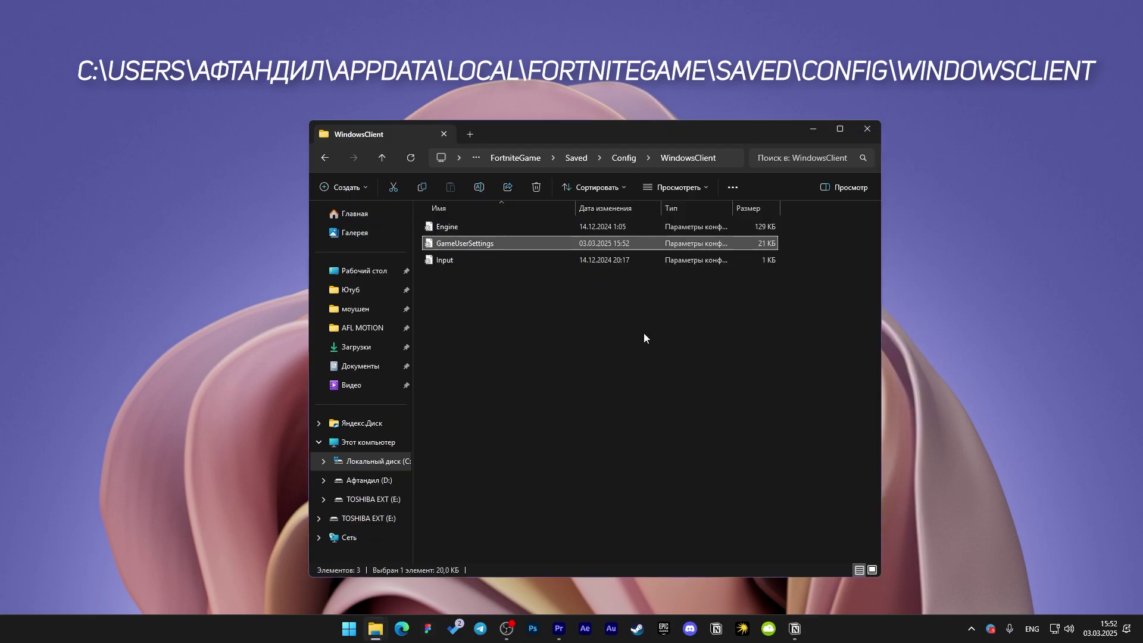
Step: Make the GameUserSettings file read-only through its properties and apply the attribute
right_click(480, 244)
click(548, 588)
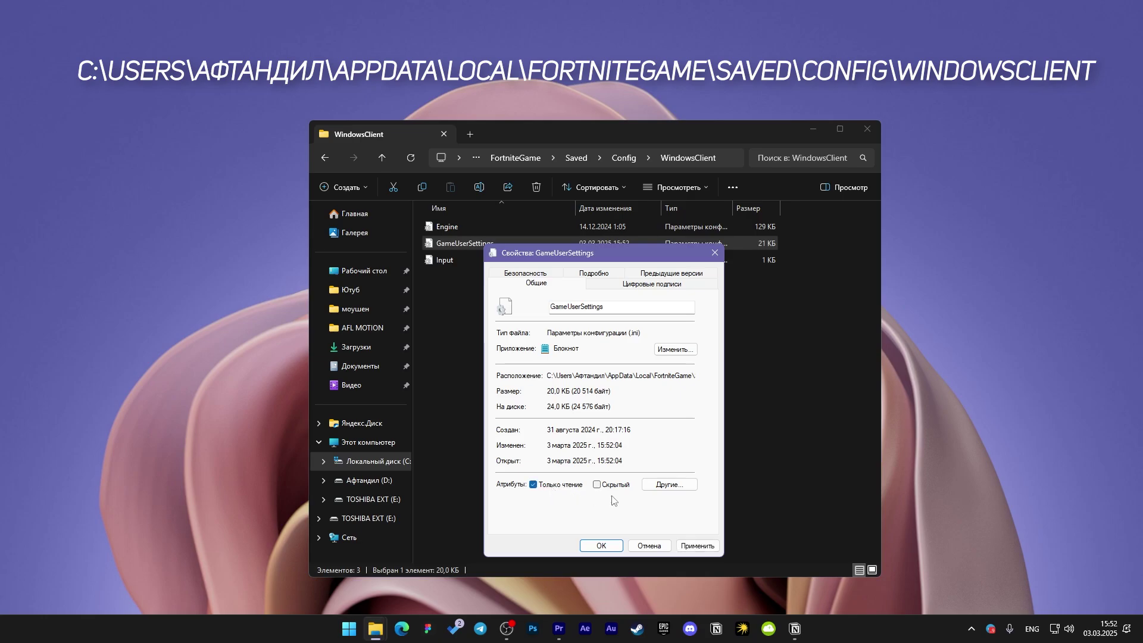
click(699, 546)
click(611, 548)
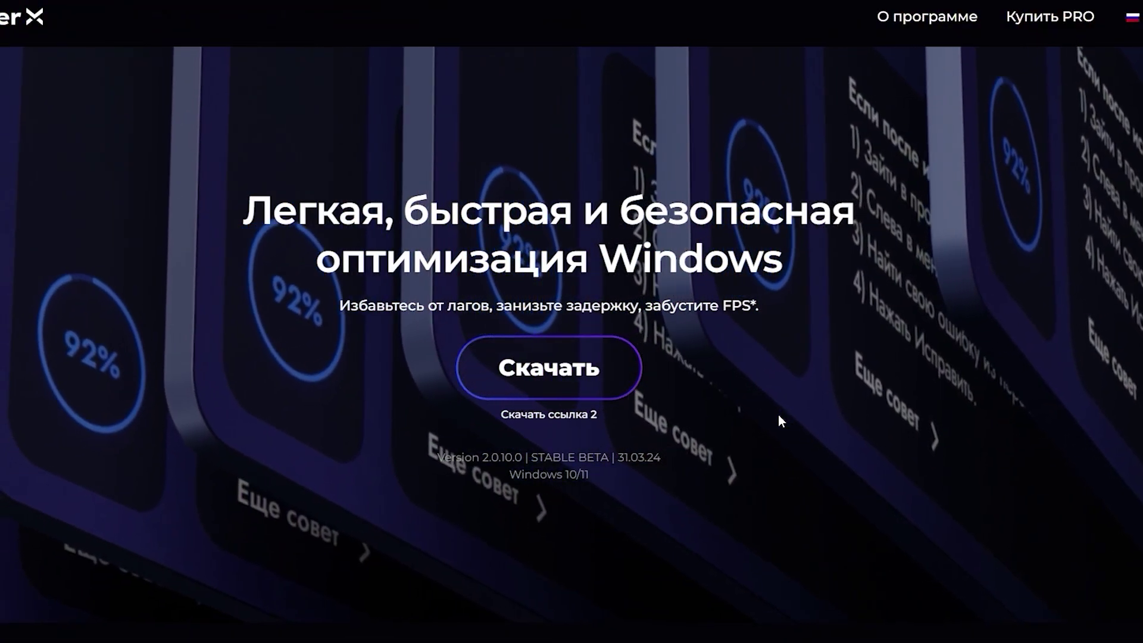
Step: Download BoosterX and start its optimization in the Эксперт меню mode with the training tips turned off
click(567, 384)
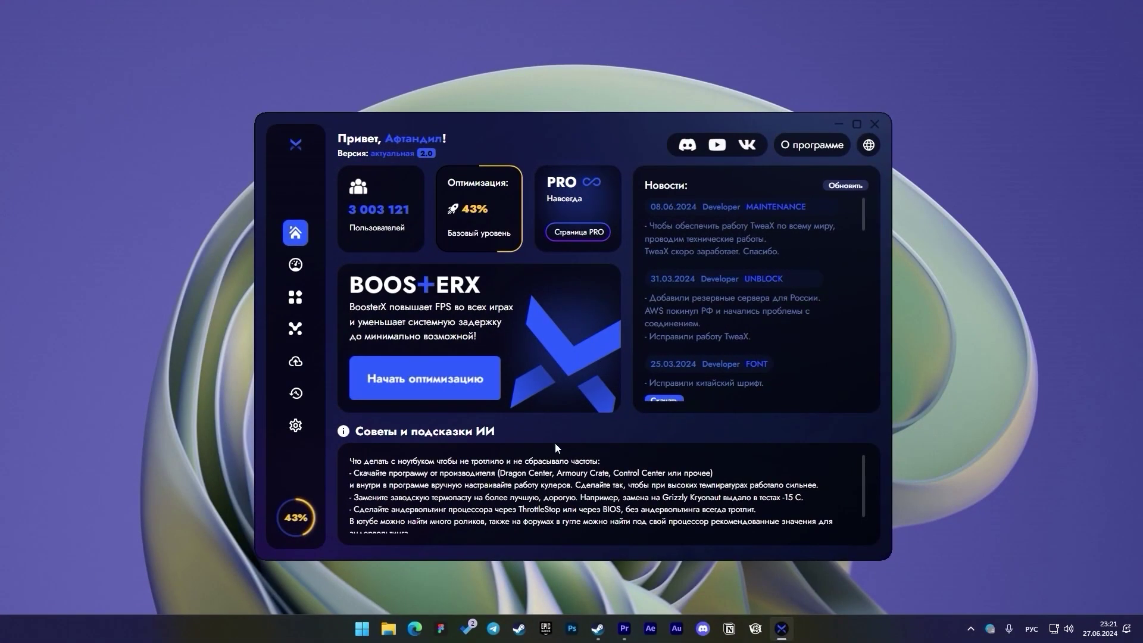
click(425, 380)
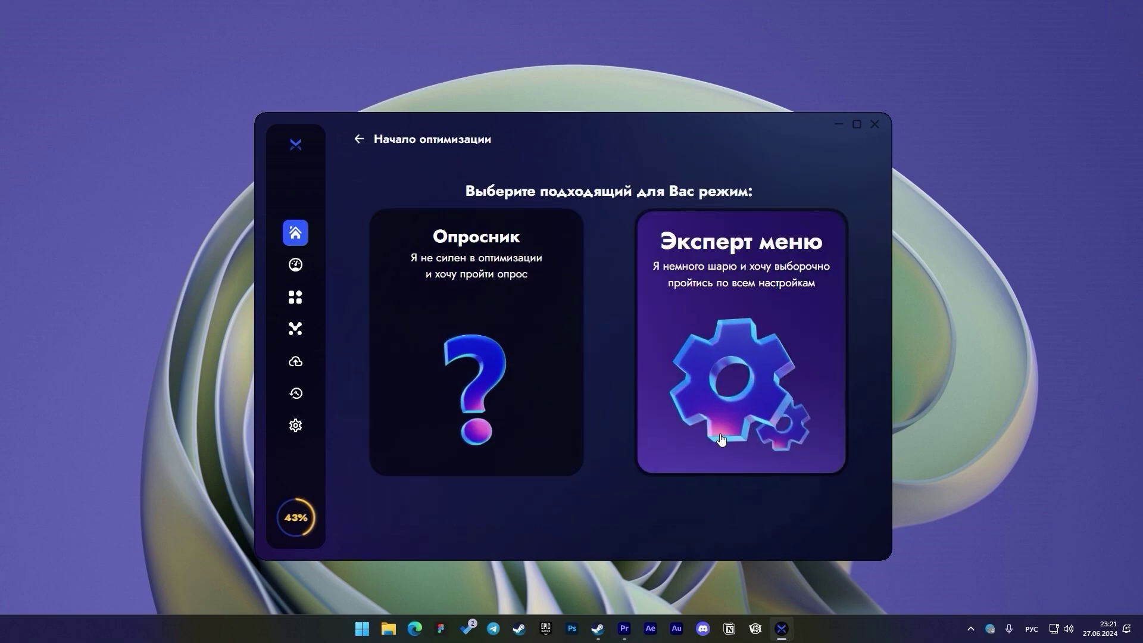
click(720, 438)
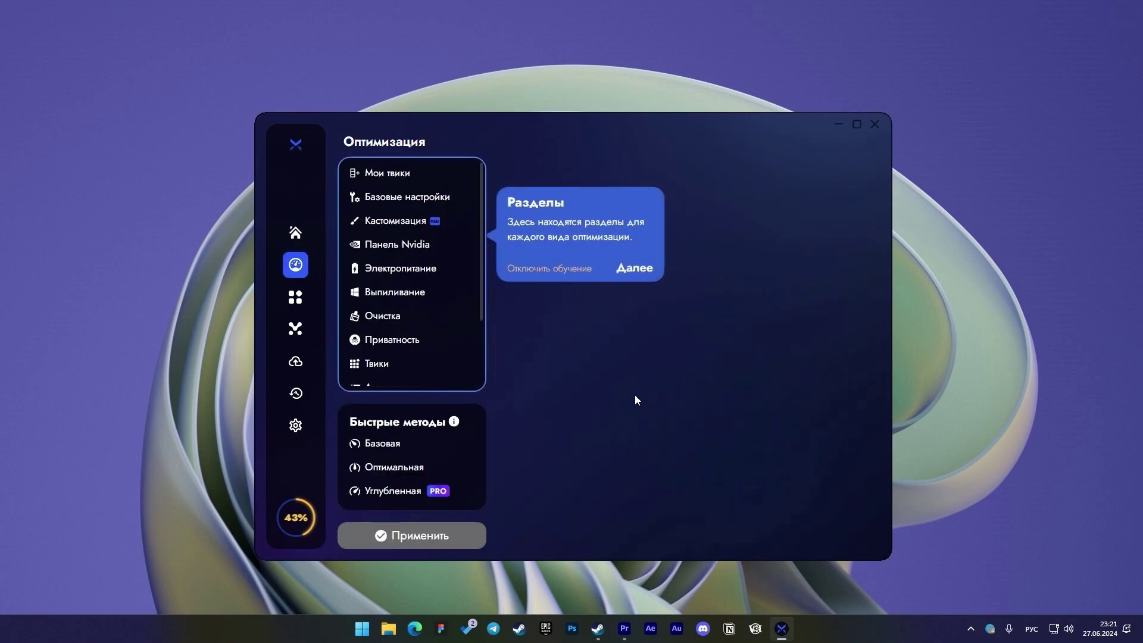
click(538, 274)
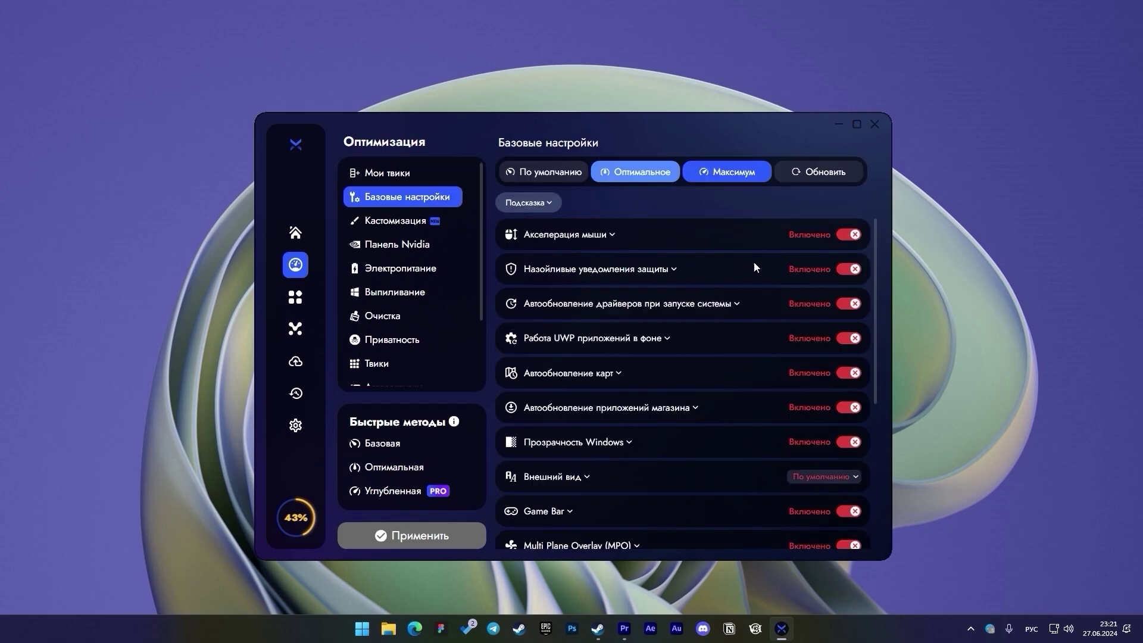
Step: In Базовые настройки, disable mouse acceleration, security notifications, driver auto-update at startup, background UWP apps, map auto-update and store app auto-update
click(854, 236)
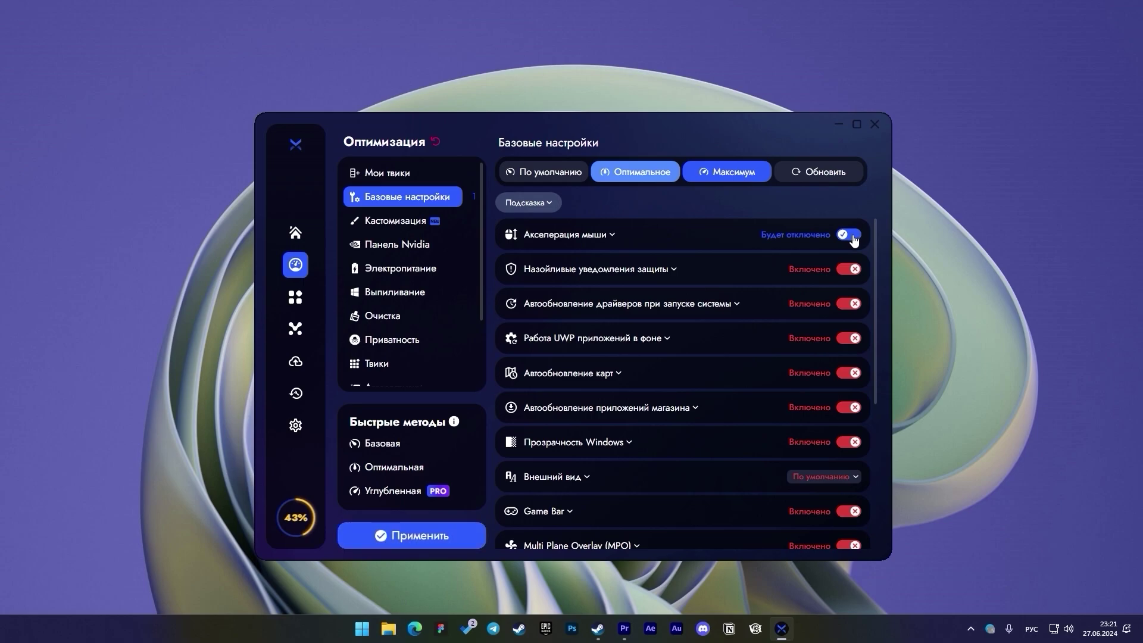
click(849, 269)
click(853, 307)
click(853, 338)
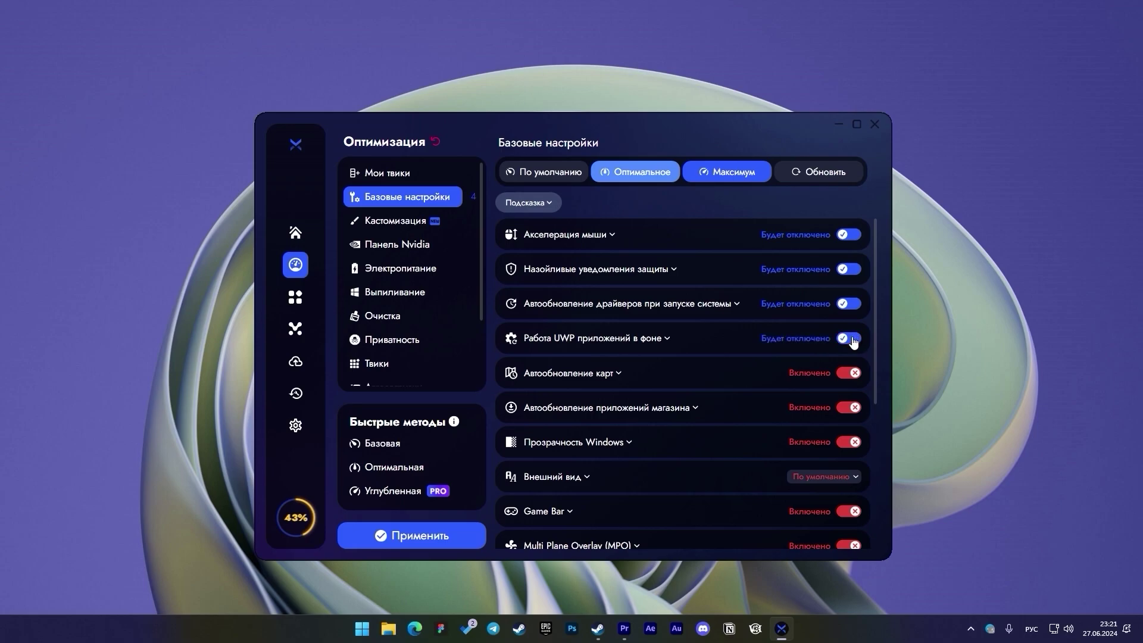
click(850, 374)
click(855, 407)
Step: Disable Windows transparency, Game Bar and Multi Plane Overlay (MPO), and set Внешний вид to Оптимальное
scroll(815, 367, down, 2)
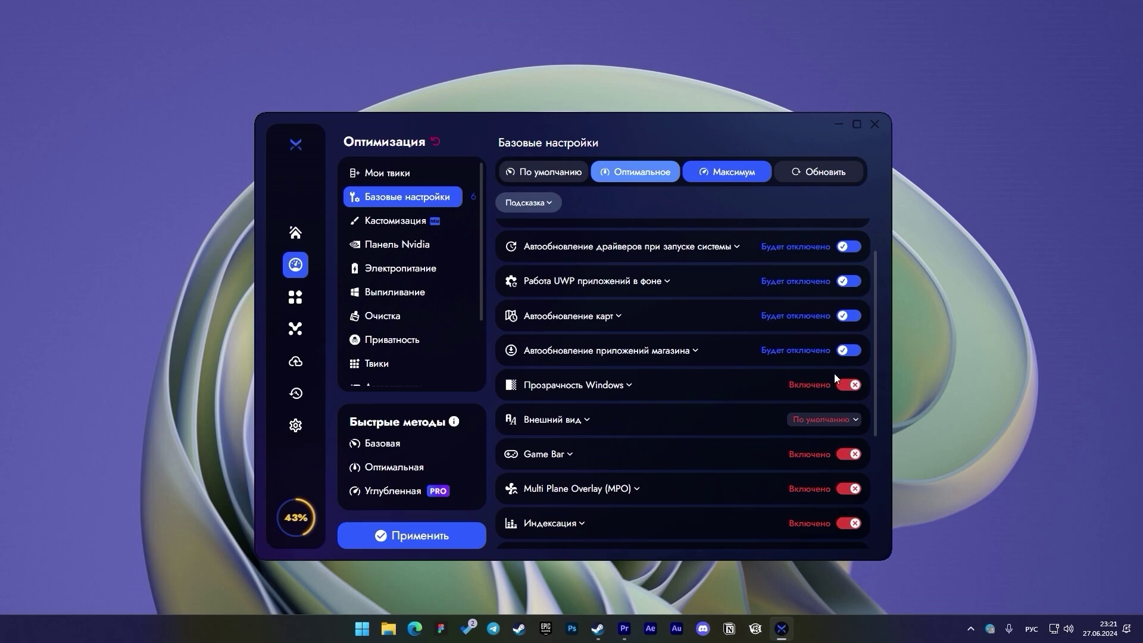
click(849, 385)
scroll(848, 385, down, 2)
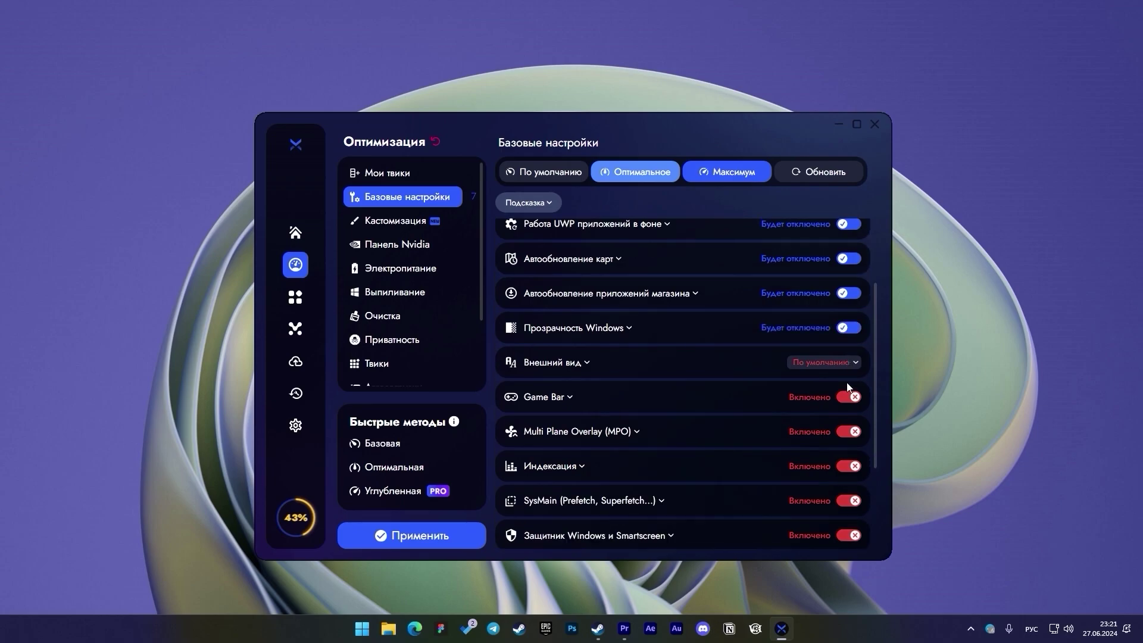
click(847, 364)
click(831, 400)
click(853, 399)
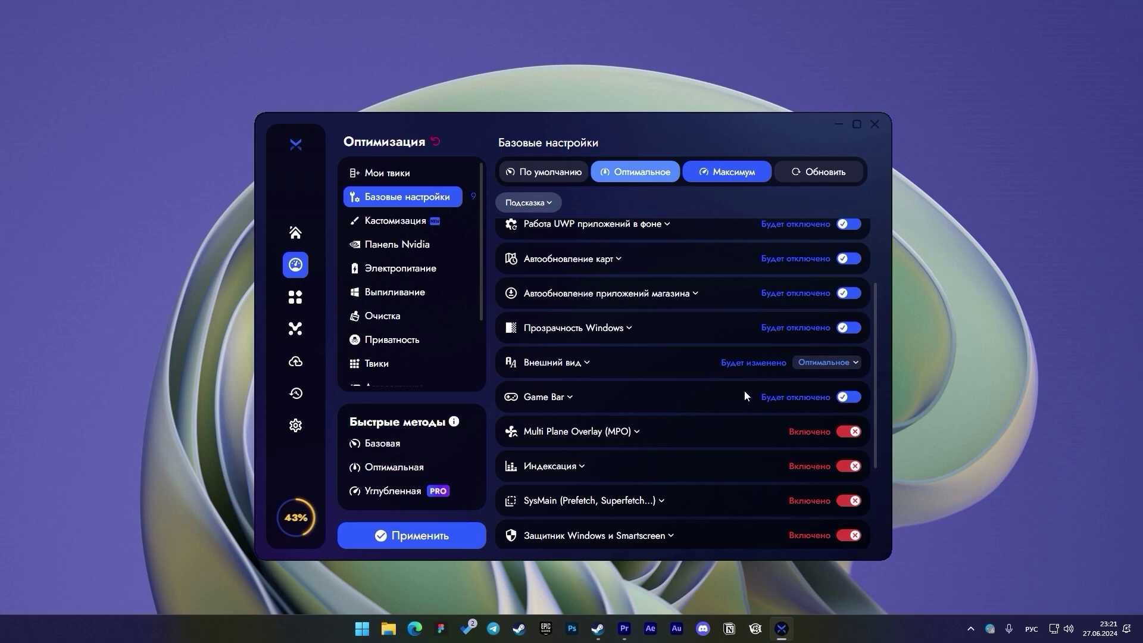
click(849, 431)
Step: Disable indexing, SysMain, Windows Defender and Smartscreen, the Windows firewall, UAC, and Edge startup boost and background work
scroll(805, 426, down, 2)
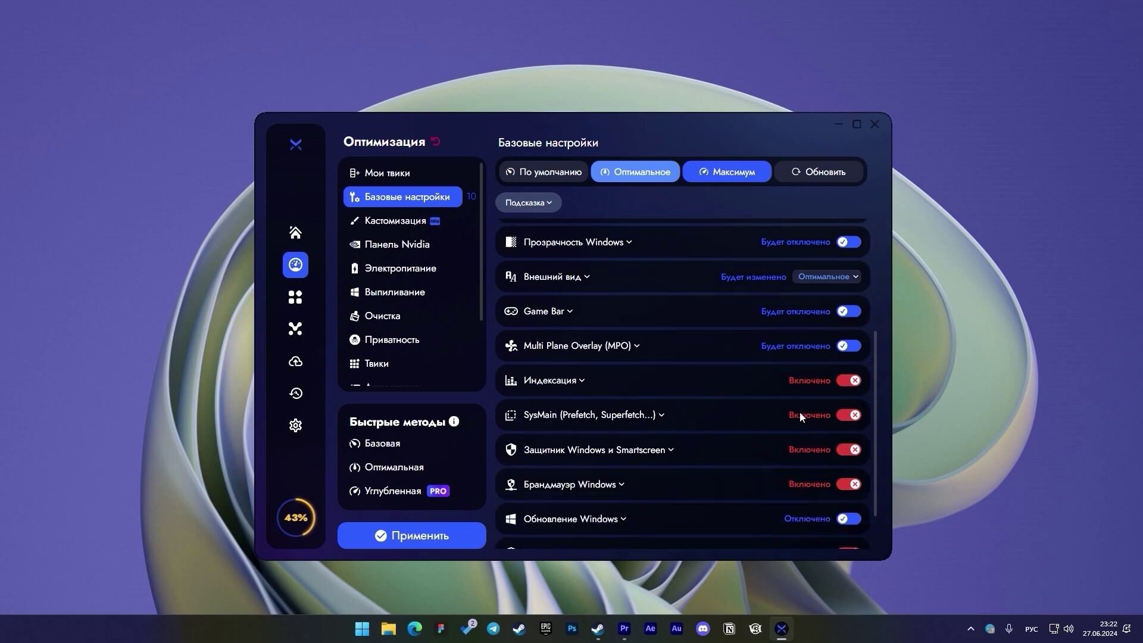
click(849, 382)
scroll(807, 381, down, 1)
click(851, 359)
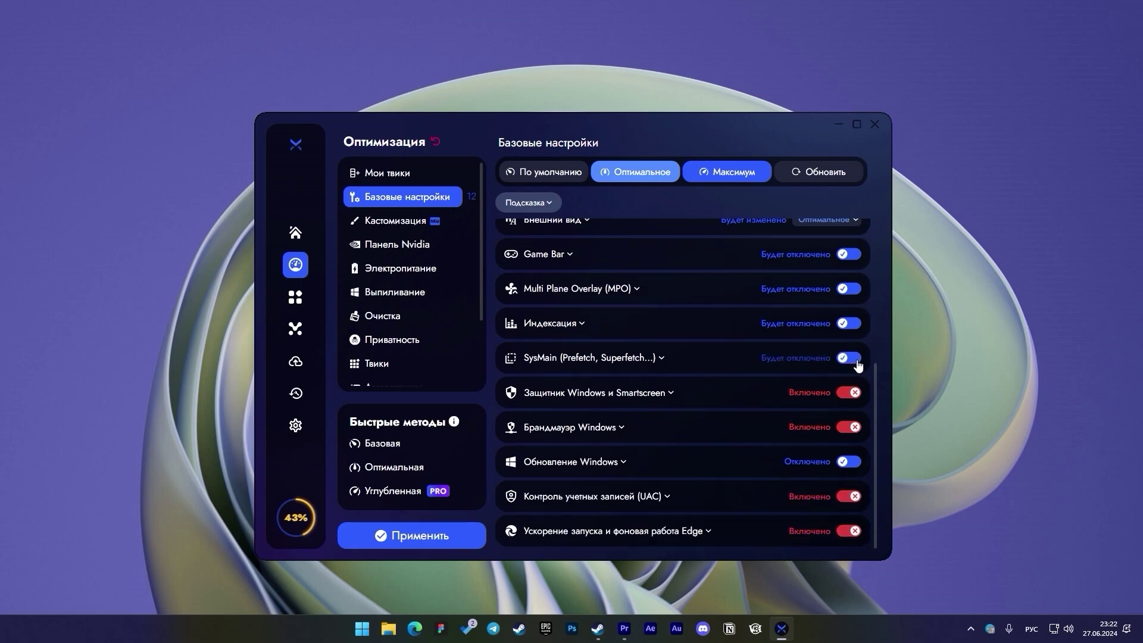
click(846, 394)
click(847, 429)
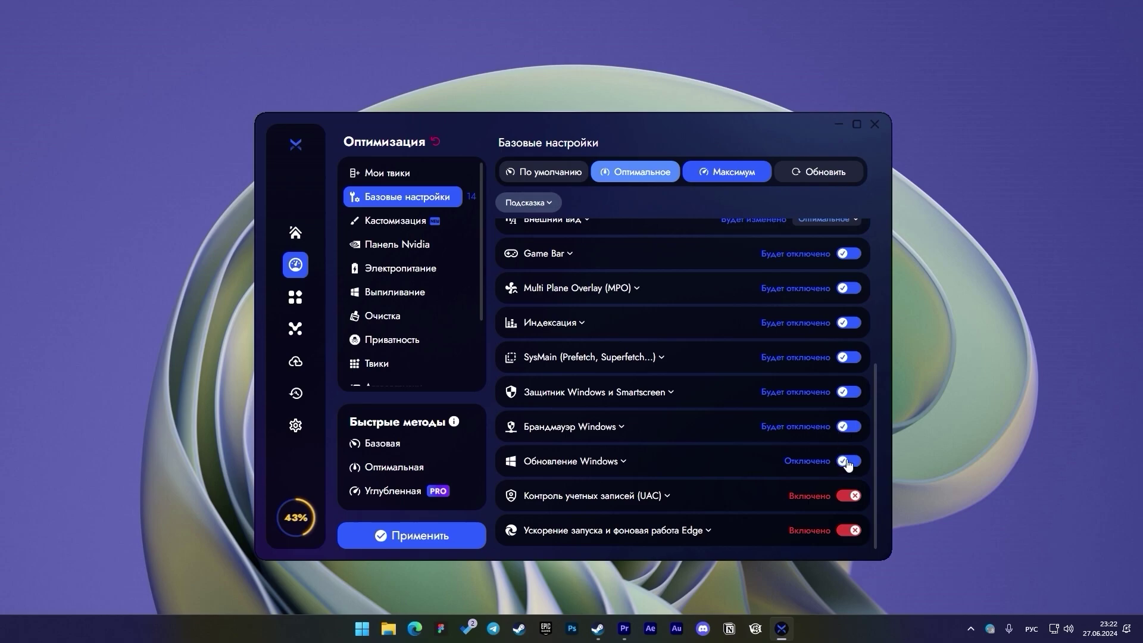
click(849, 495)
click(855, 531)
Step: Reset all profiles in the Панель Nvidia section to their default settings
click(397, 245)
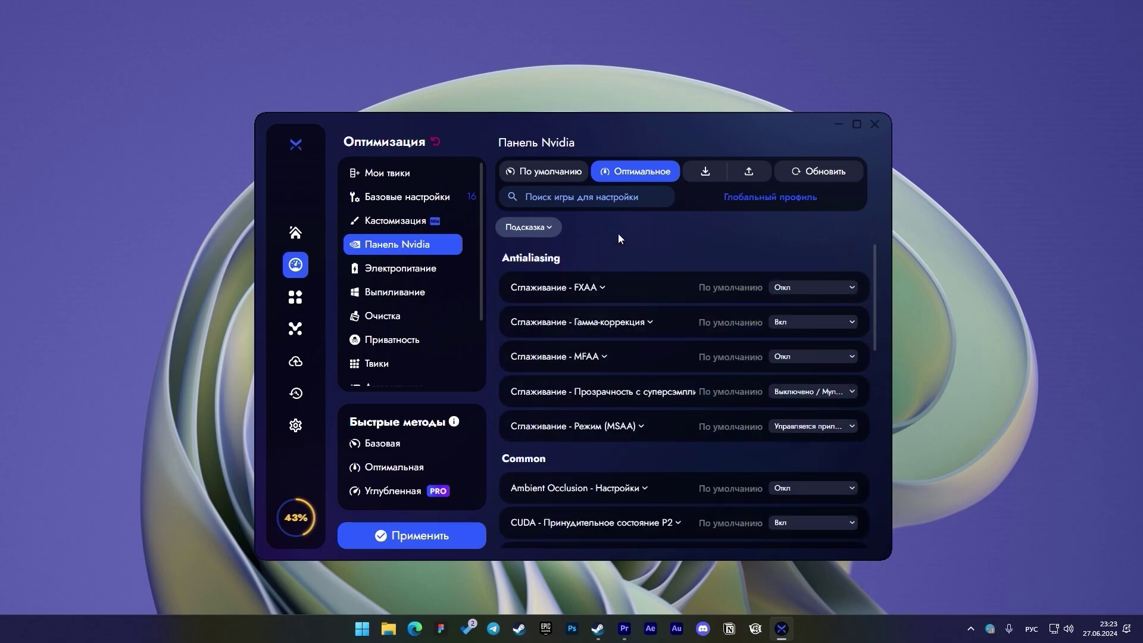
click(509, 172)
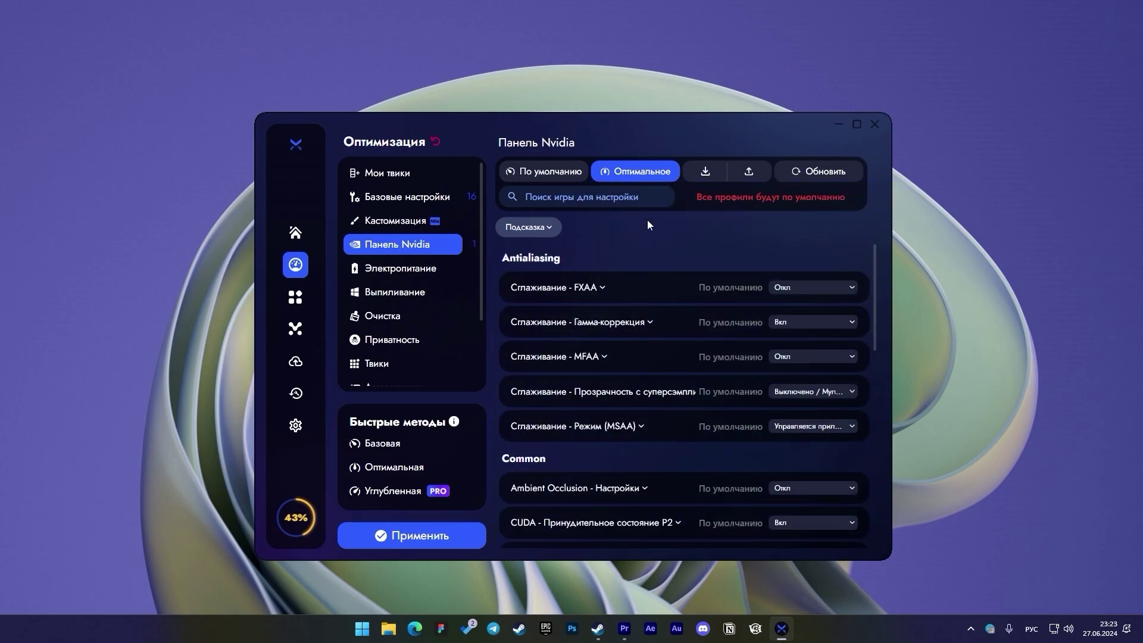
Step: Apply the Оптимальное preset to the Панель Nvidia settings
click(639, 179)
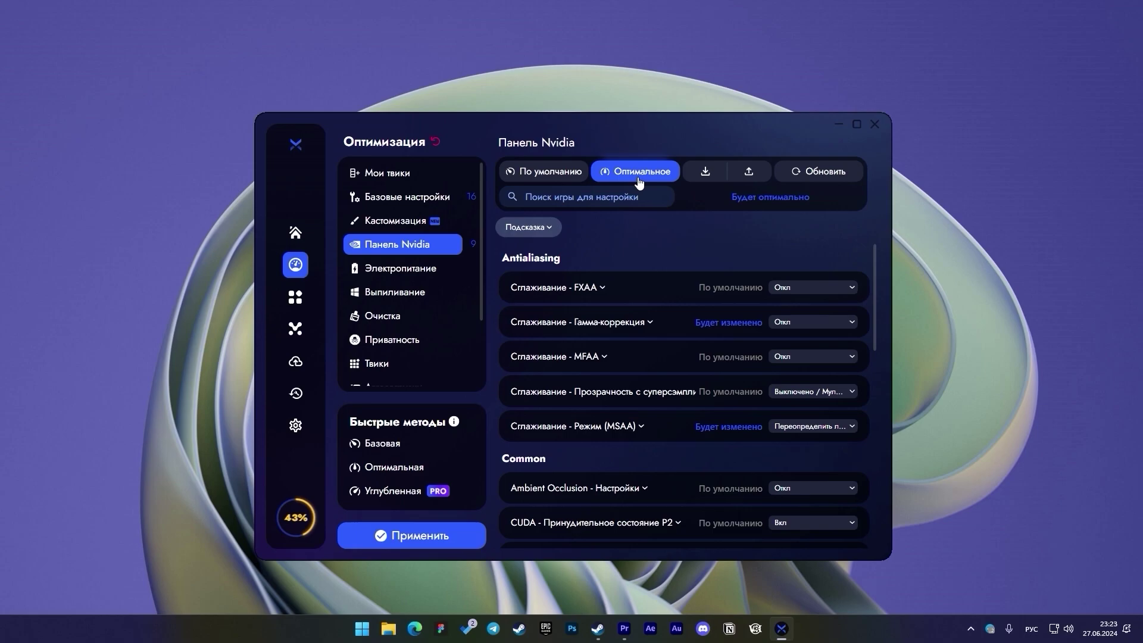
click(639, 178)
Step: In Электропитание, enable importing of .pow files and disable hibernation and Power Throttling
click(473, 274)
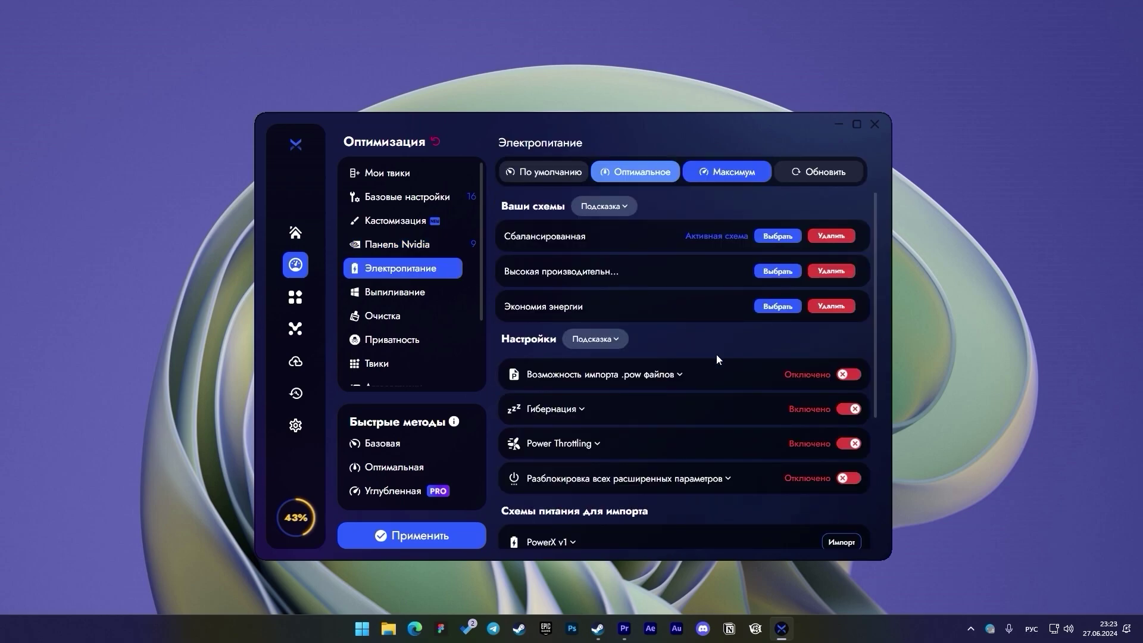
click(846, 375)
scroll(739, 367, down, 1)
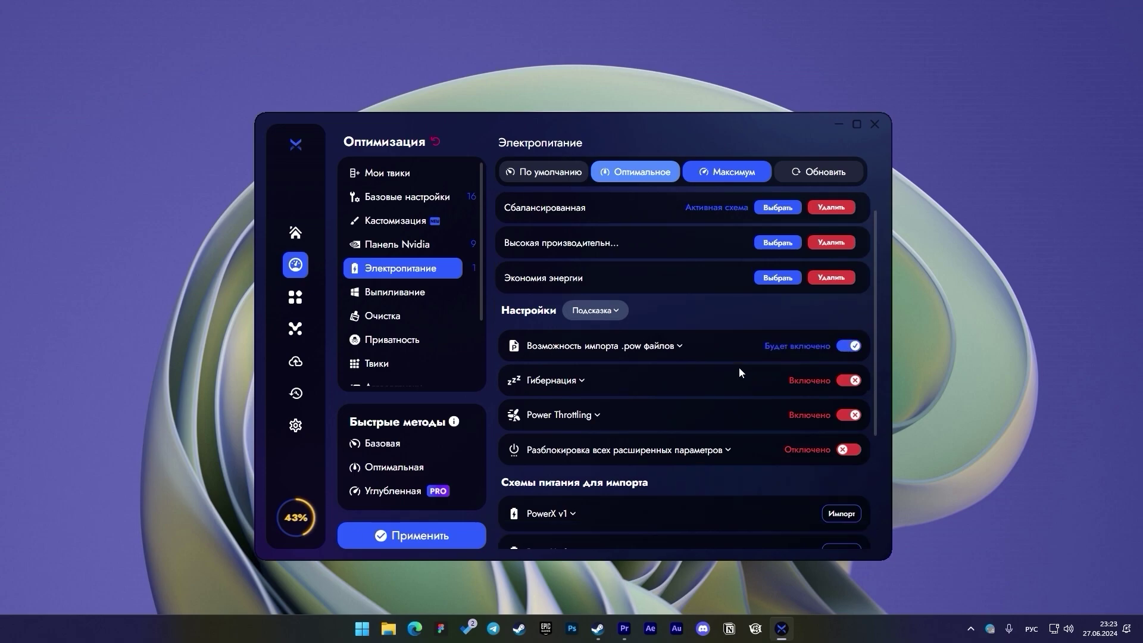
click(852, 384)
scroll(753, 381, down, 1)
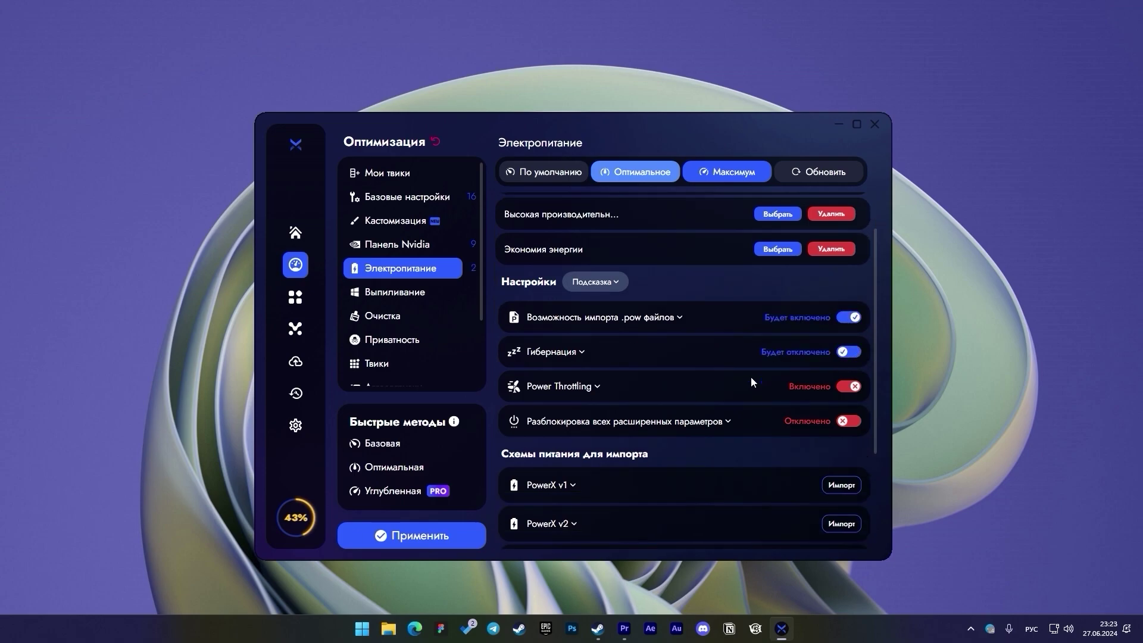
click(851, 385)
scroll(768, 382, down, 2)
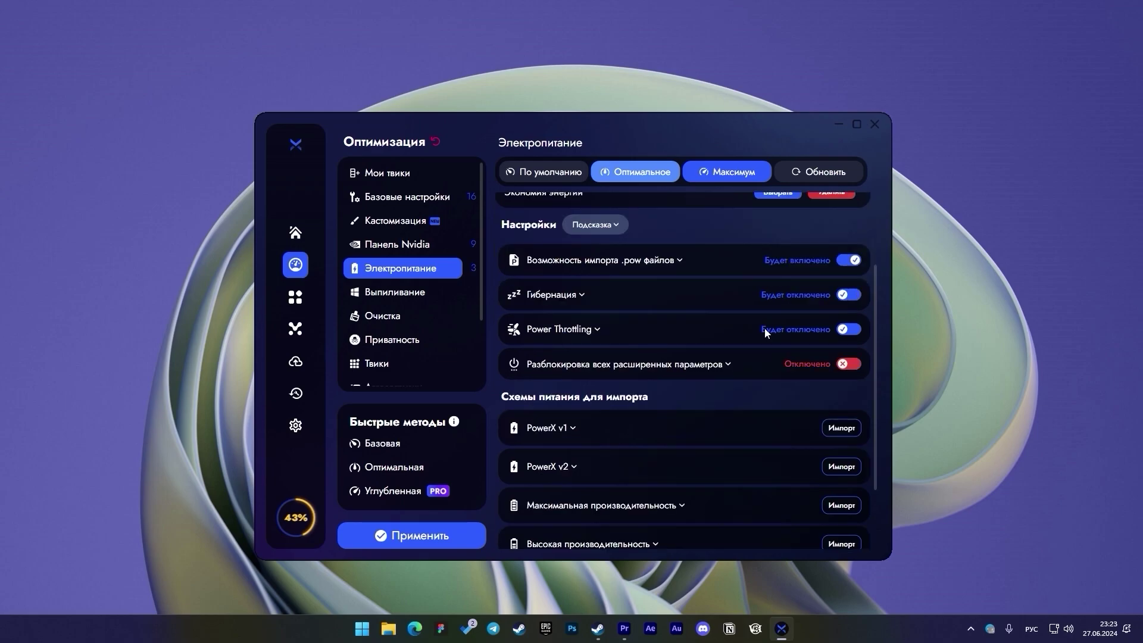
Step: Mark the Максимальная производительность power scheme for import
scroll(767, 332, down, 3)
click(841, 411)
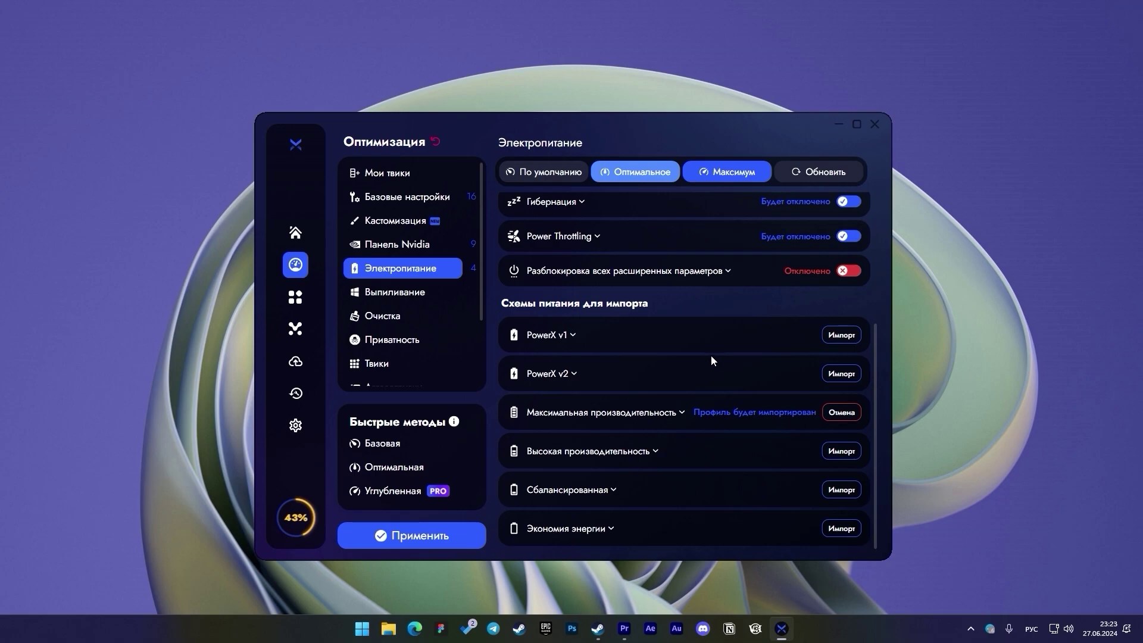
scroll(713, 355, up, 7)
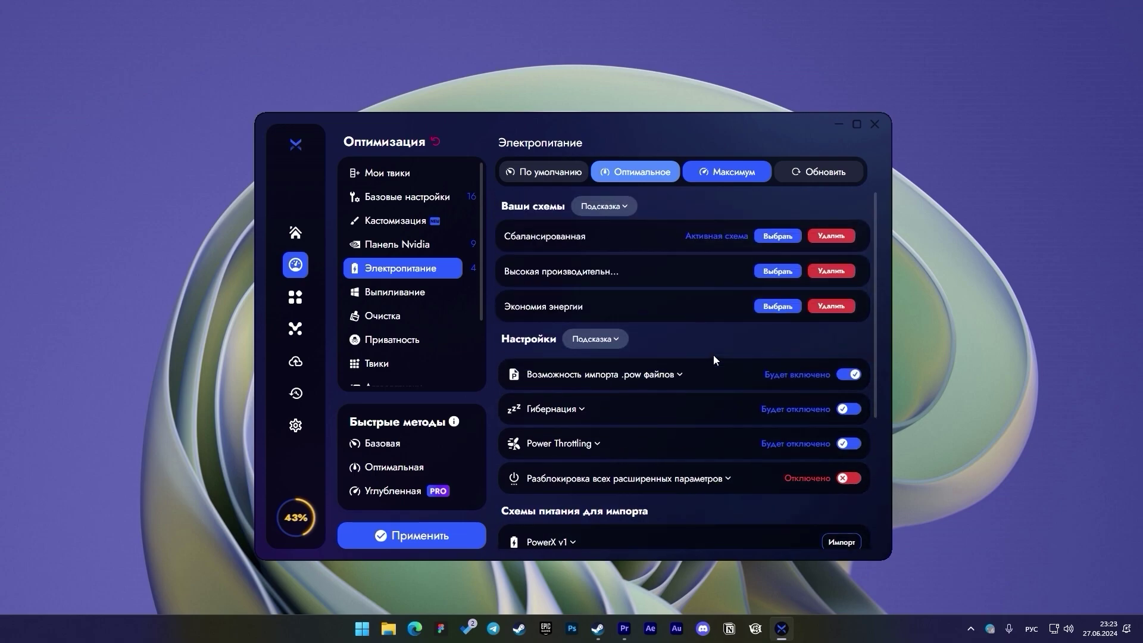
scroll(713, 355, down, 3)
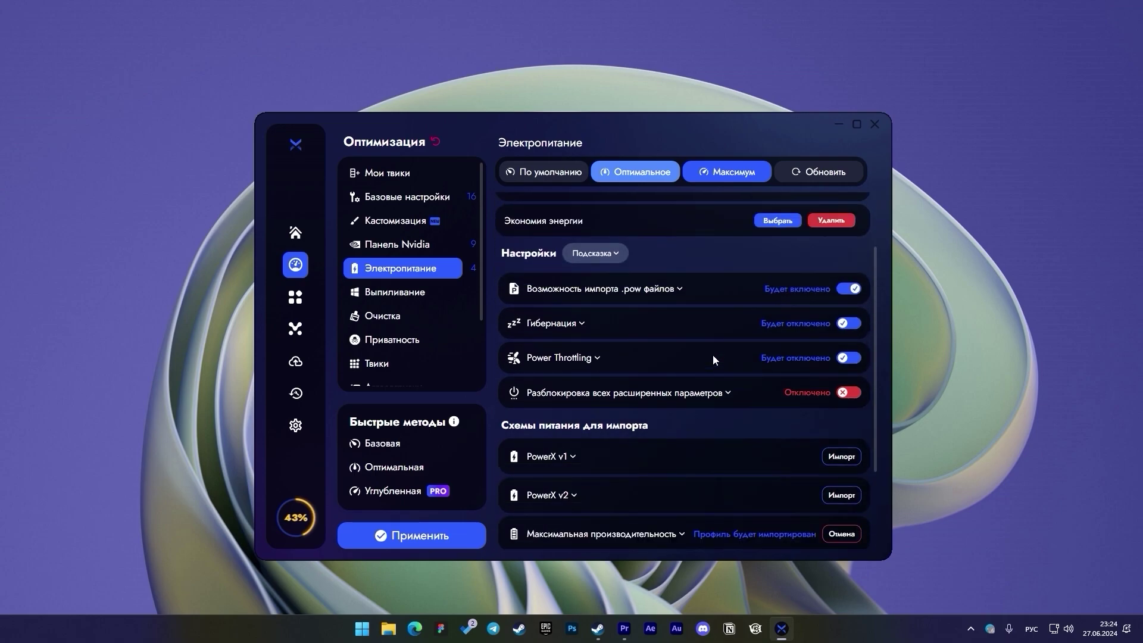
Step: In Выпиливание, mark Duo Video Converter and Microsoft Clipchamp for removal
click(426, 294)
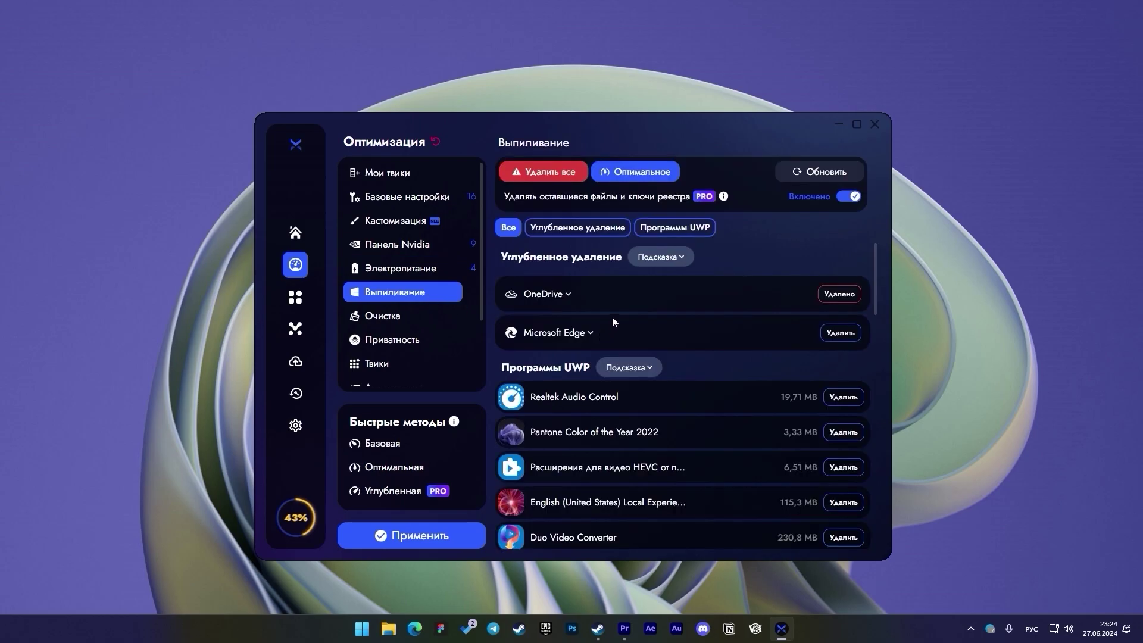
scroll(611, 324, down, 2)
click(844, 394)
scroll(752, 405, down, 1)
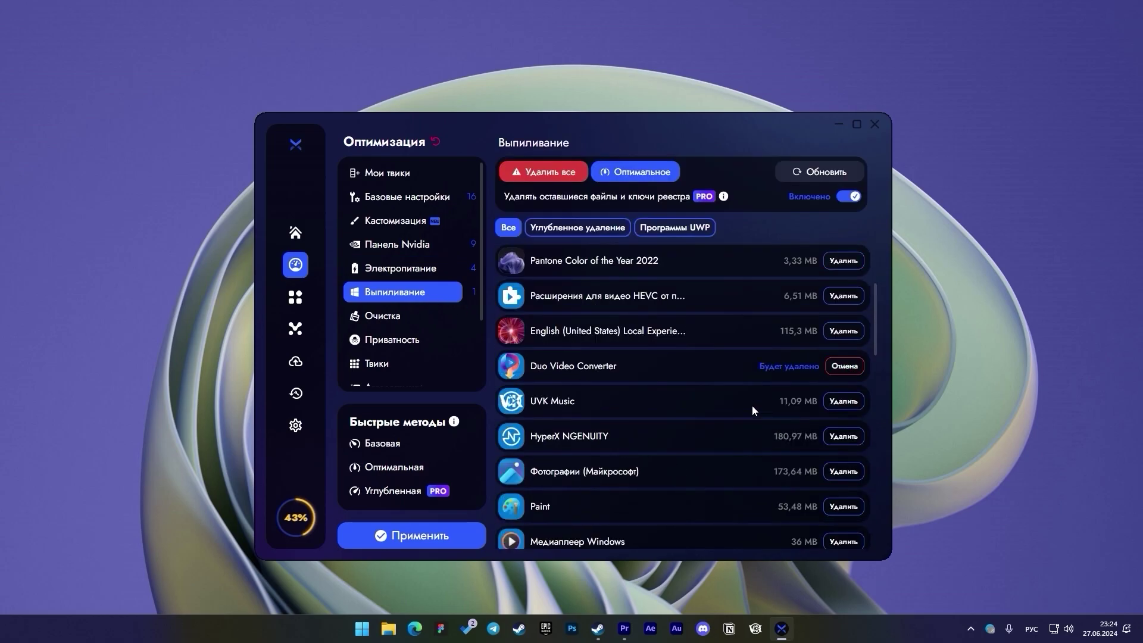
scroll(752, 406, down, 2)
click(752, 417)
scroll(750, 423, down, 3)
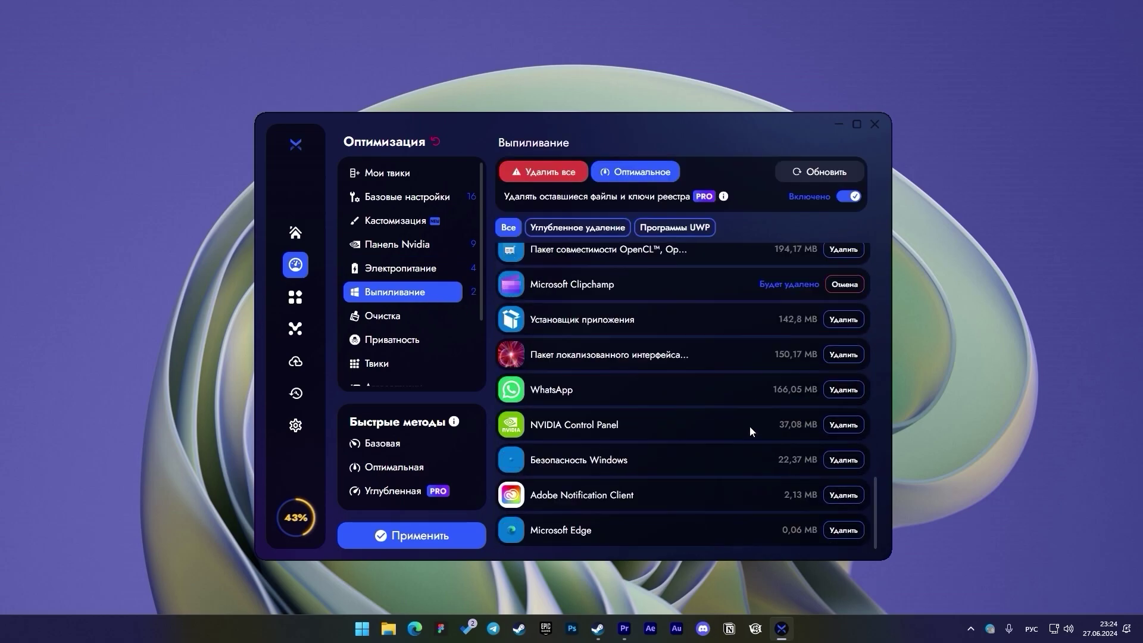
Step: In Очистка, mark all items in the Файлы group for cleaning
click(426, 320)
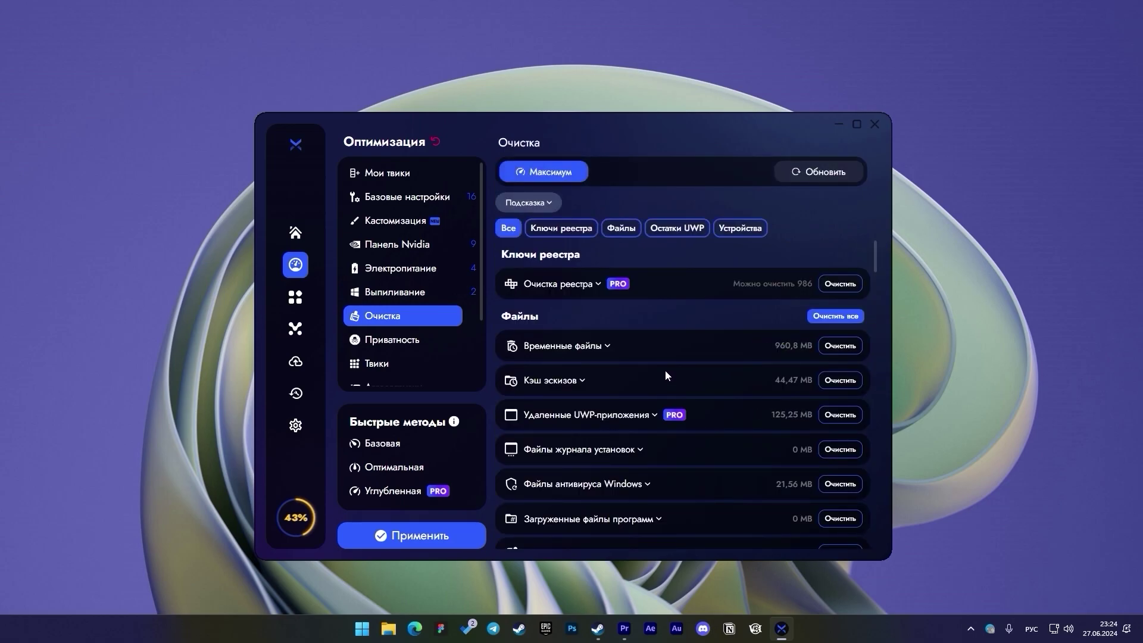
scroll(666, 371, down, 1)
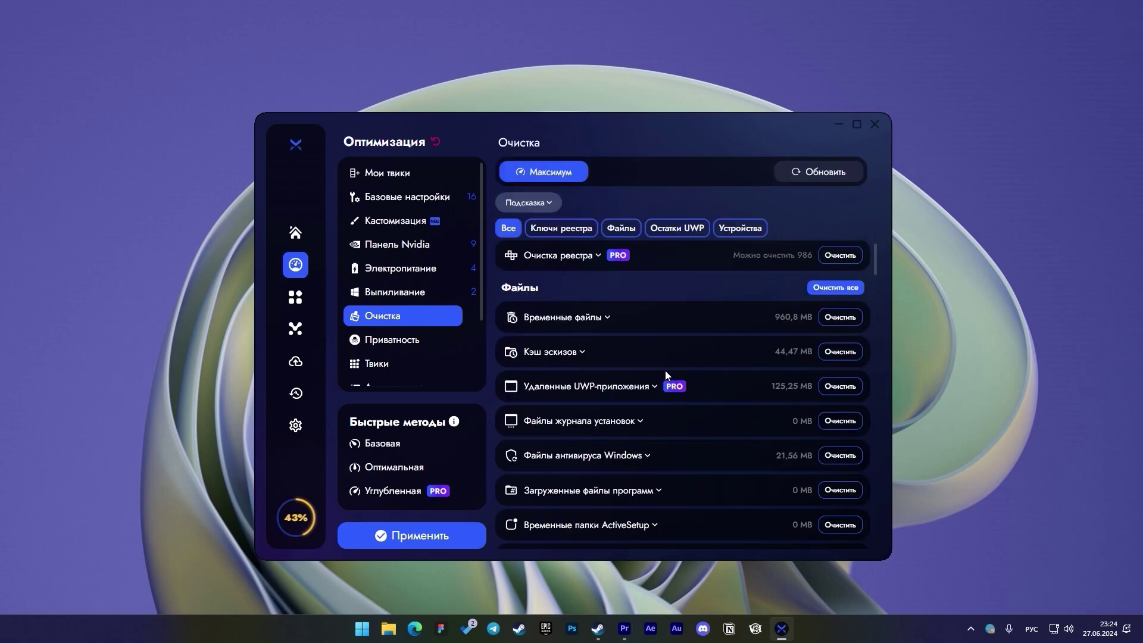
scroll(665, 374, up, 1)
scroll(665, 375, down, 1)
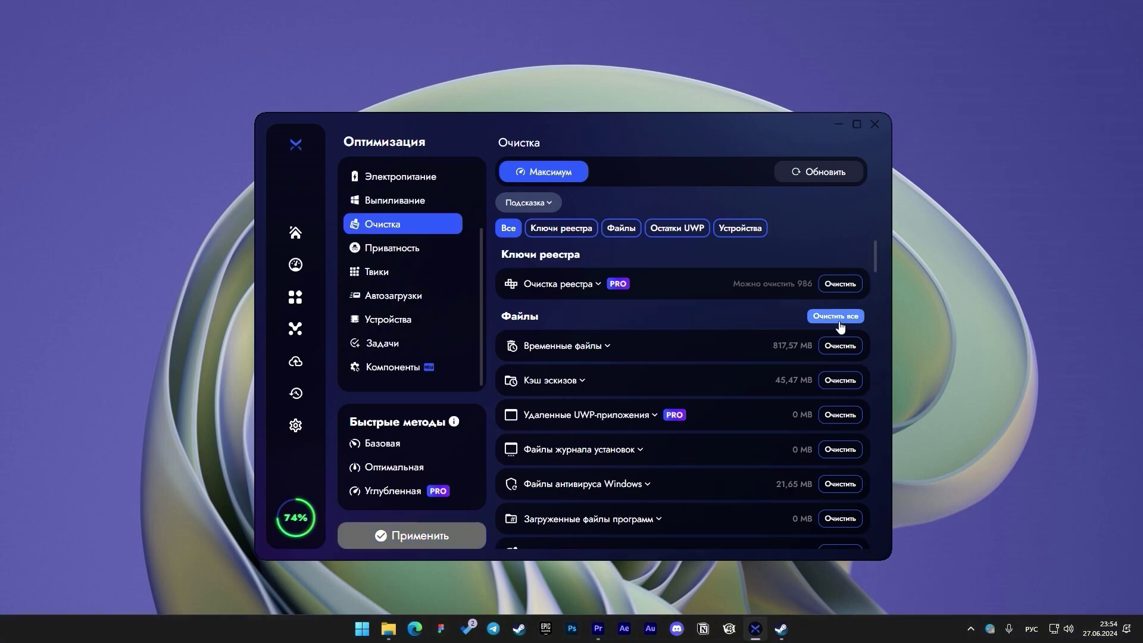
click(836, 316)
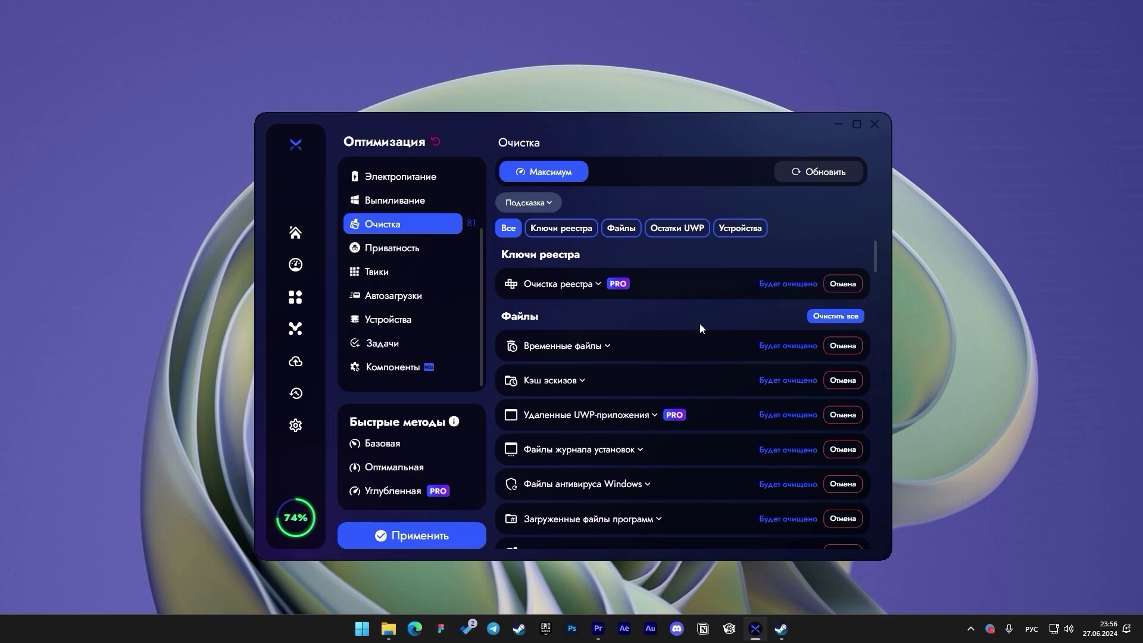
scroll(699, 333, down, 12)
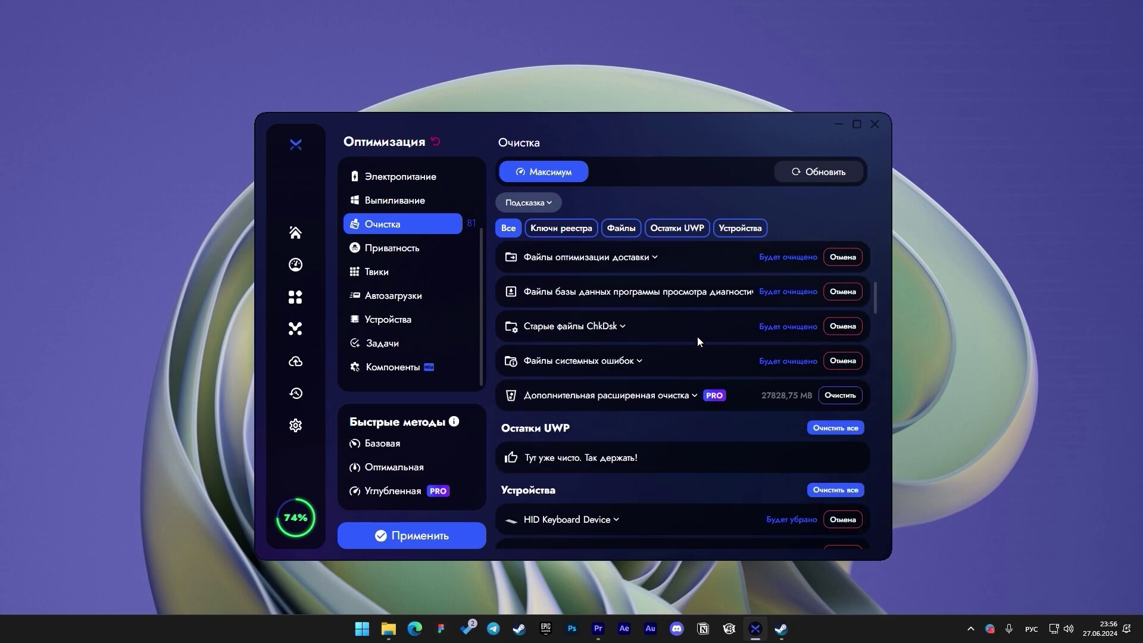
scroll(698, 336, down, 1)
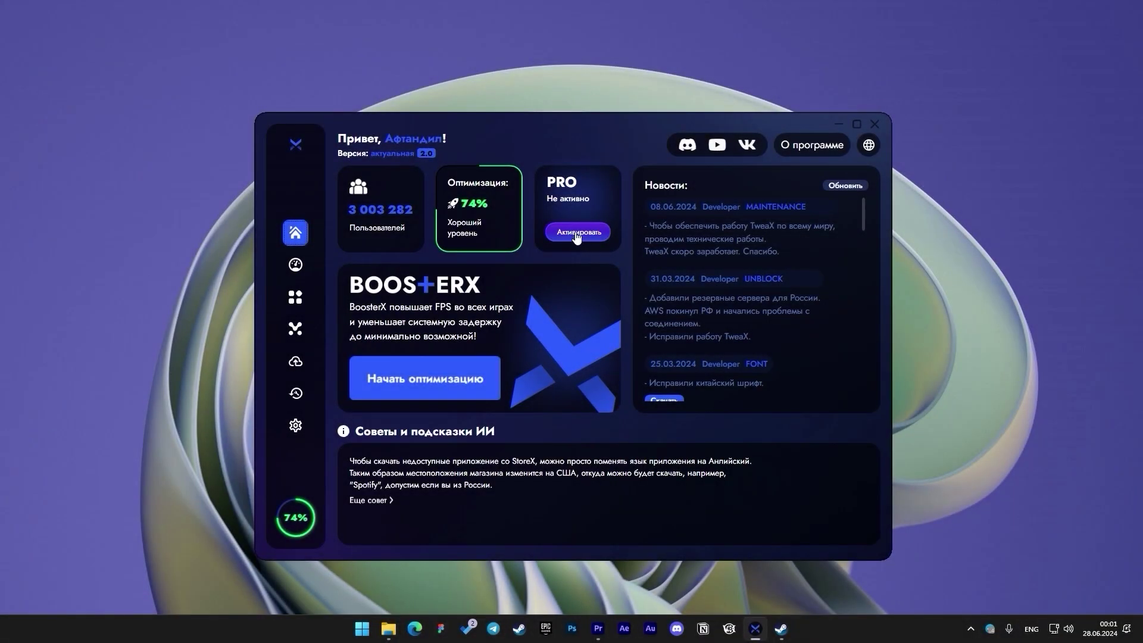
Step: Explore the PRO activation option, the NetworkThrottlingIndex tweak and the TweaX AI assistant
click(576, 233)
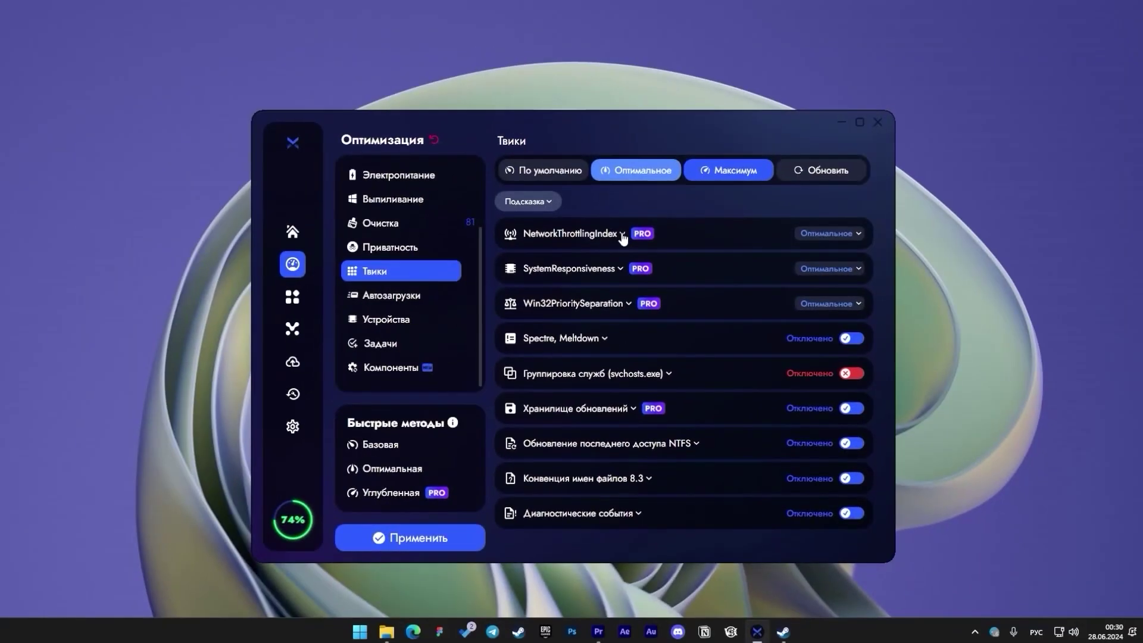
click(623, 230)
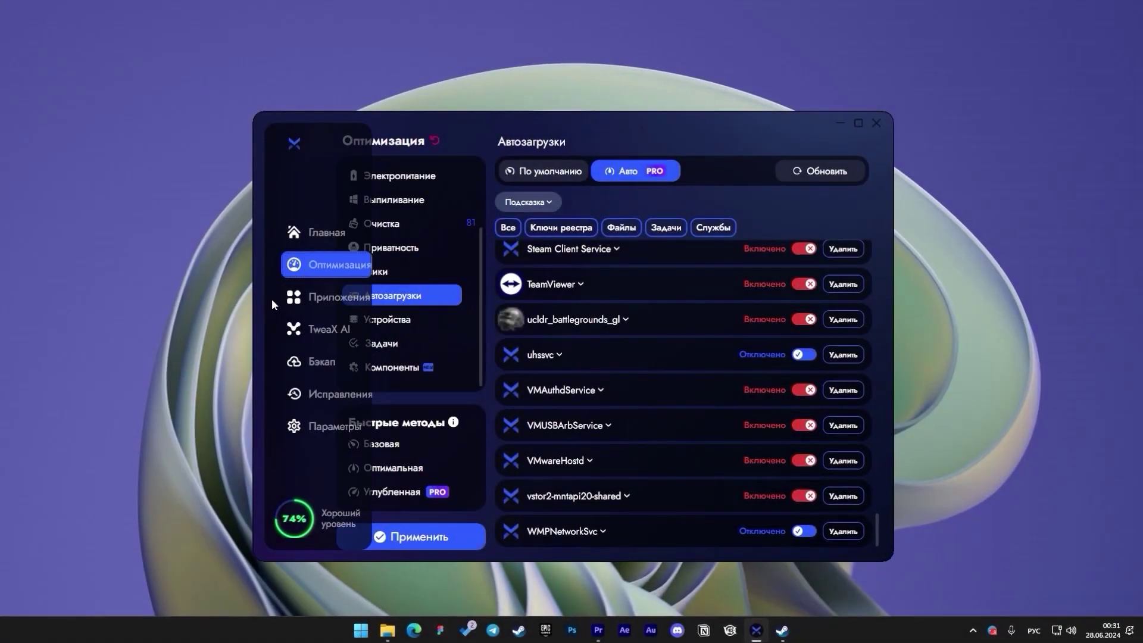
click(335, 328)
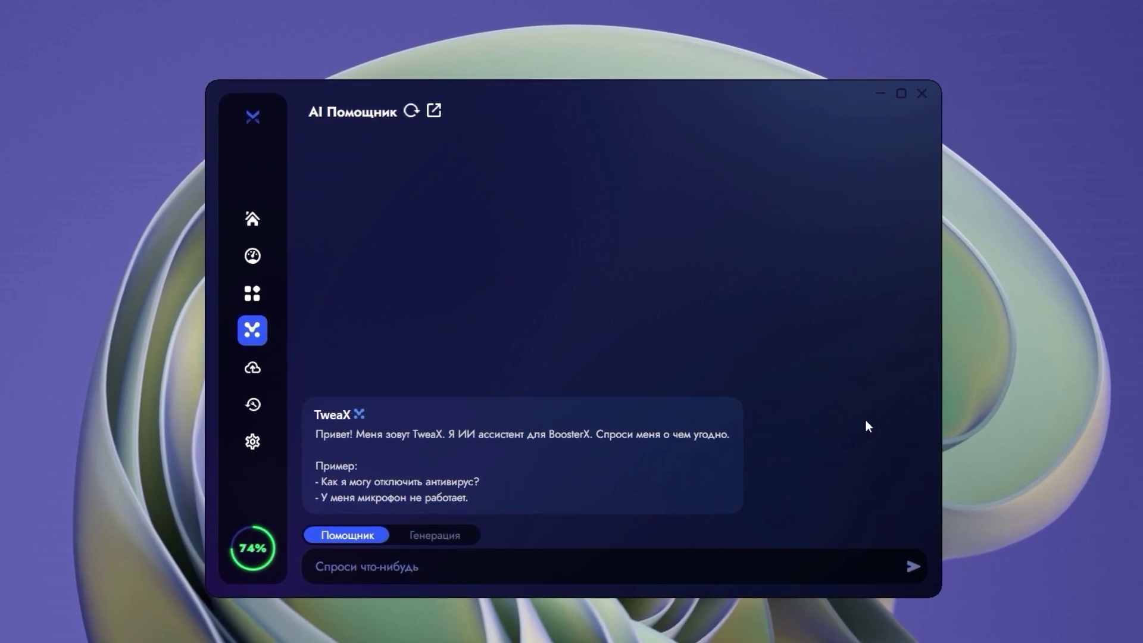
click(809, 562)
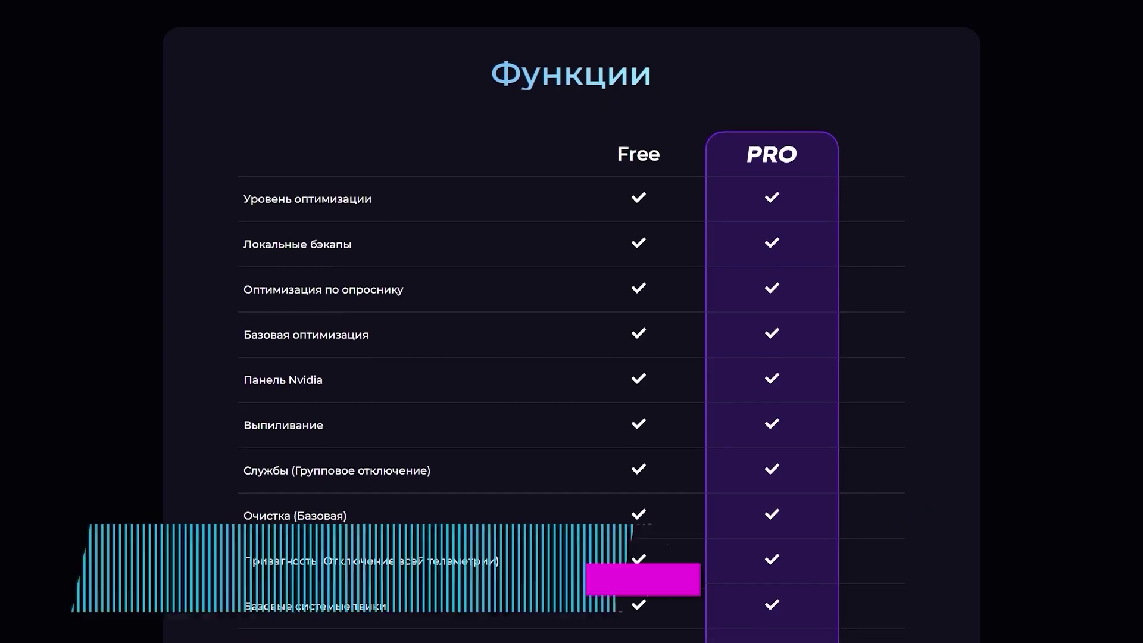
Step: Review the Функции table comparing the Free and PRO versions on the BoosterX page
scroll(571, 321, down, 4)
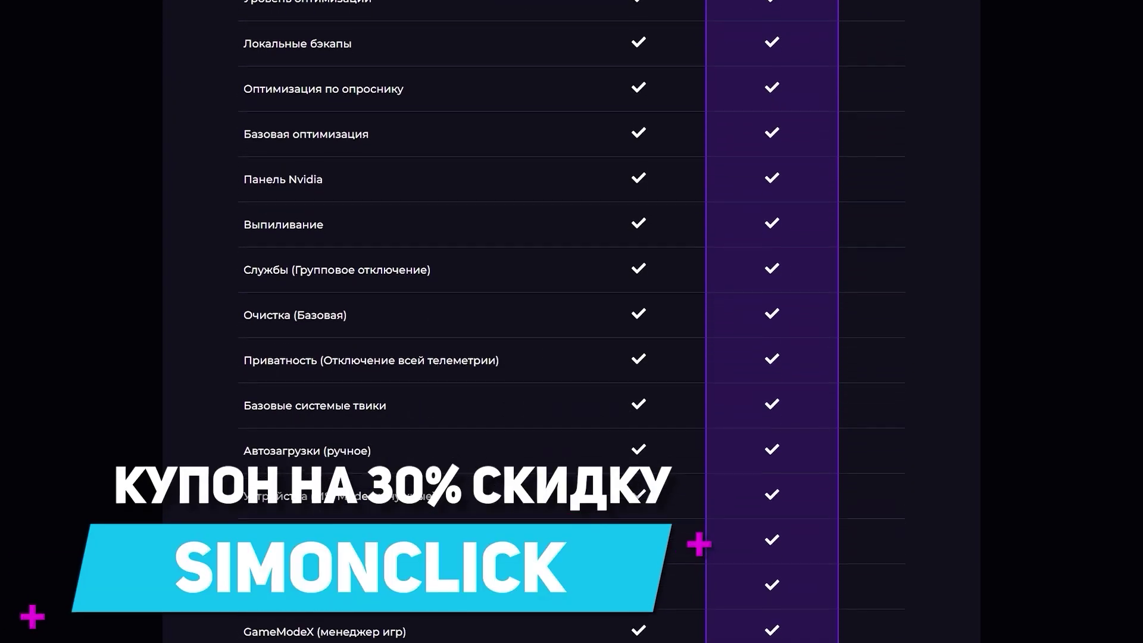
scroll(572, 321, down, 4)
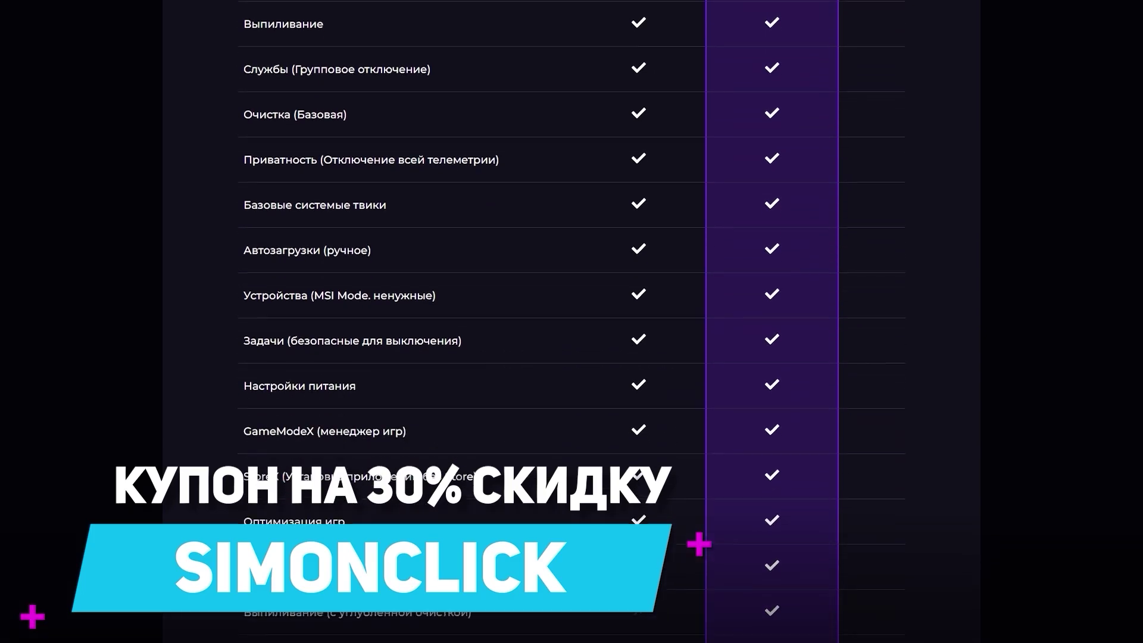
scroll(571, 321, down, 4)
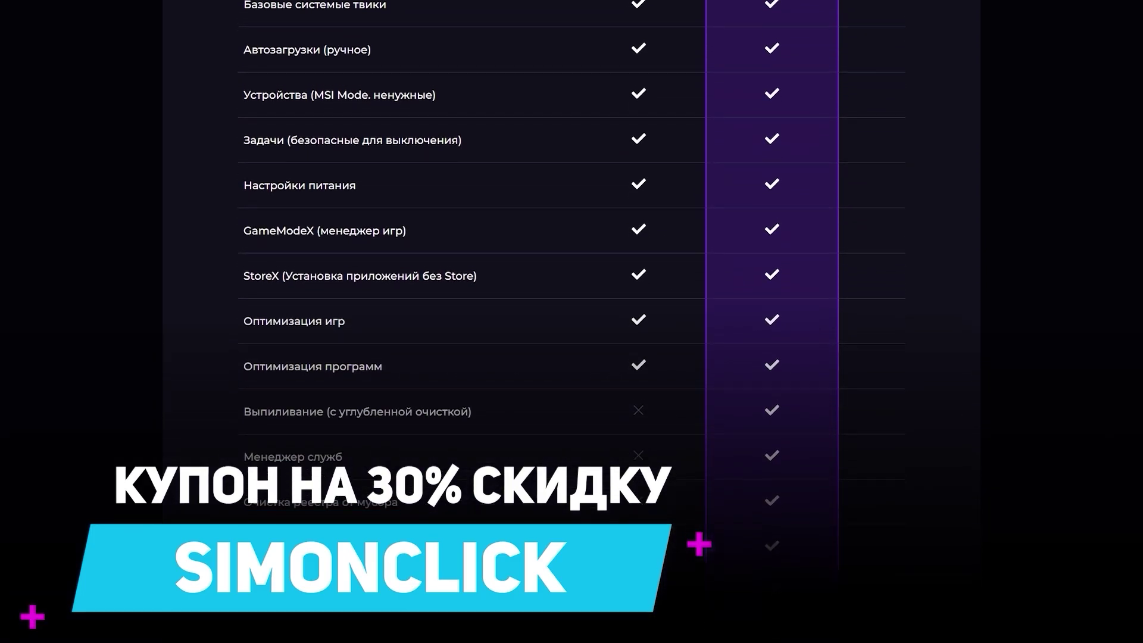
scroll(572, 322, down, 4)
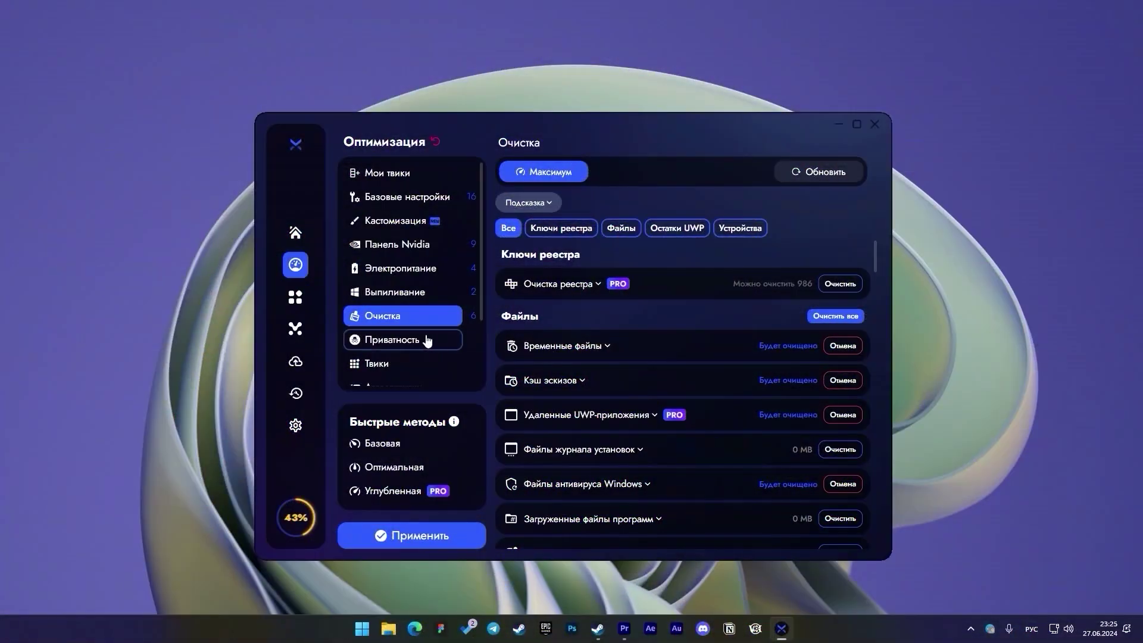
Step: Disable the telemetry items in Приватность and set the tweaks in Твики to their Оптимальное values
click(426, 339)
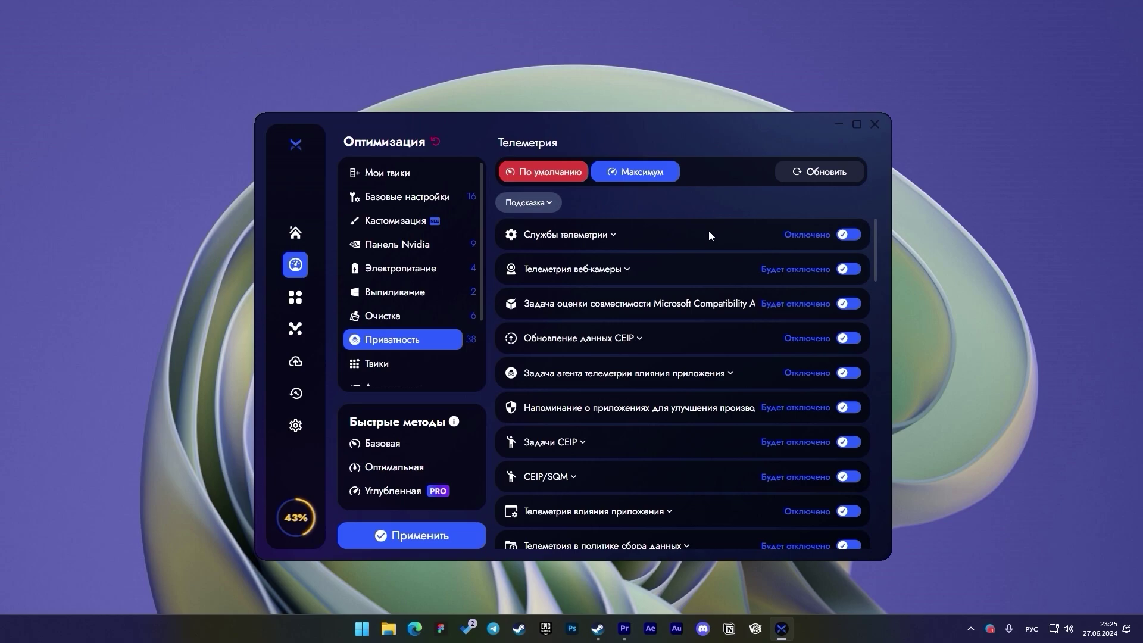
scroll(432, 317, down, 2)
click(429, 309)
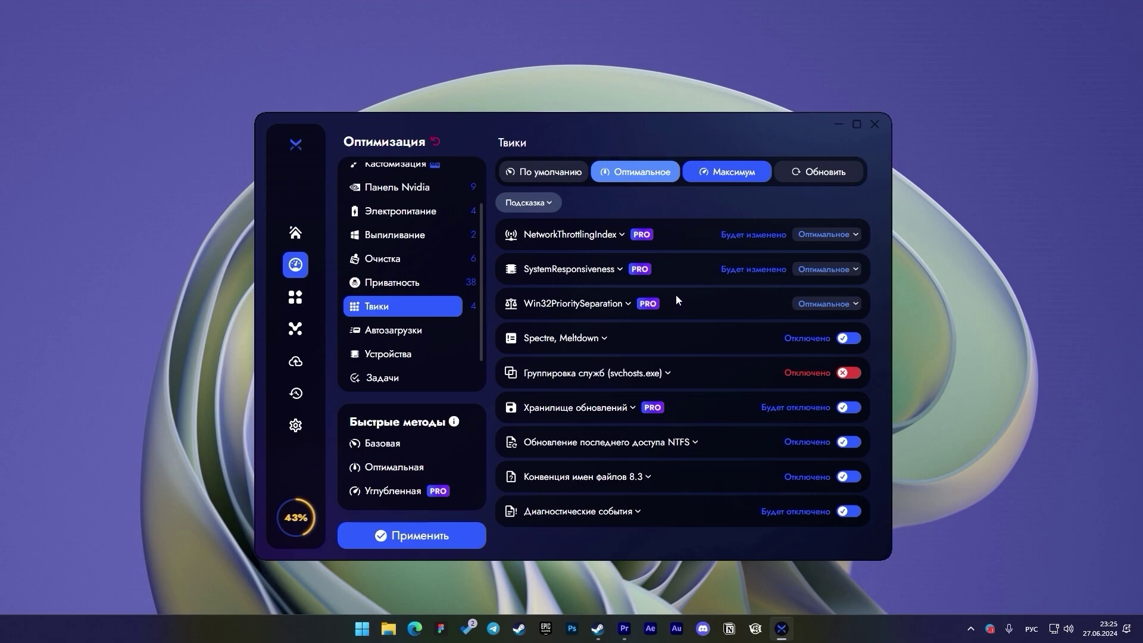
Step: Disable autostart for Figma Agent, RiotClient, IDMan, Loudplay, YandexDisk2, FACEIT and GameCenter, and apply all pending optimizations
click(434, 335)
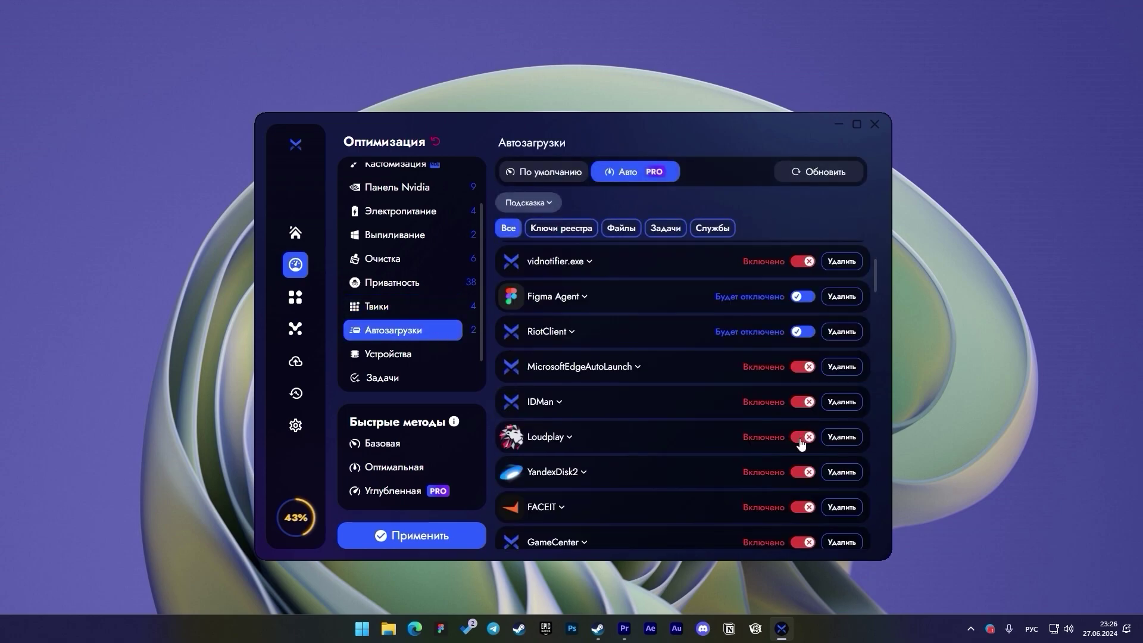
click(800, 439)
click(796, 407)
scroll(710, 388, down, 1)
click(796, 452)
click(793, 417)
scroll(707, 407, down, 1)
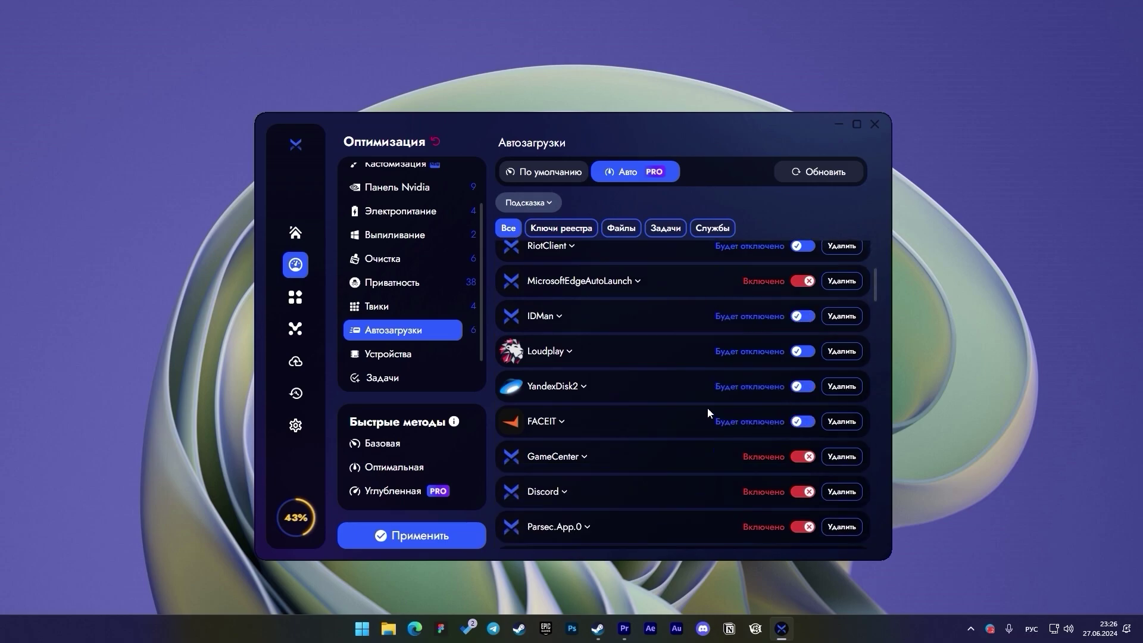
click(802, 461)
scroll(713, 425, down, 2)
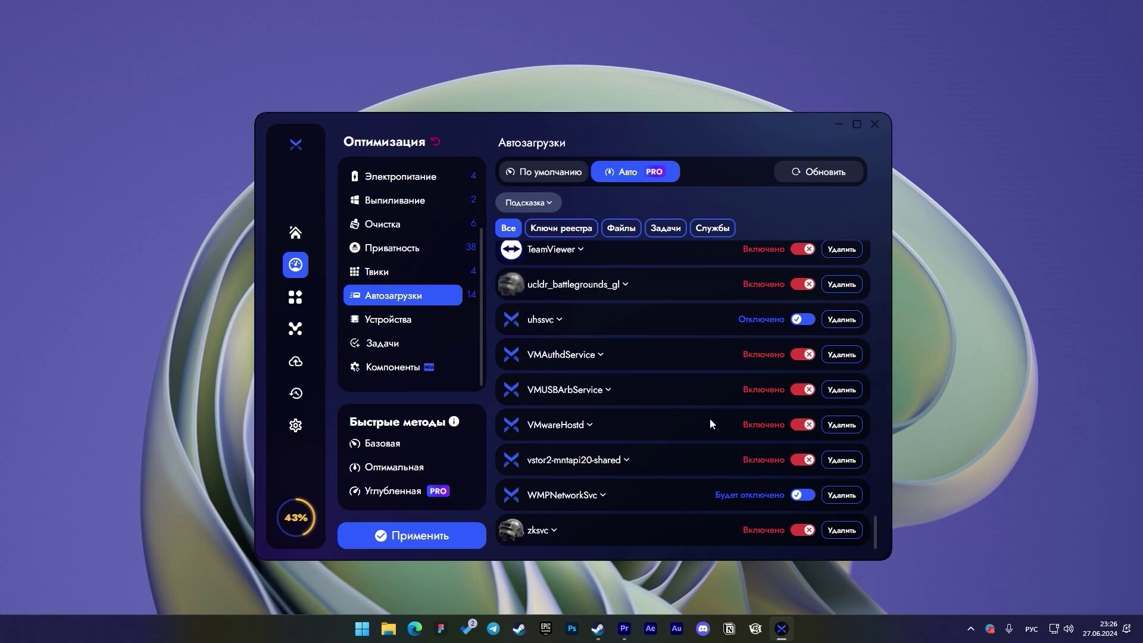
click(441, 537)
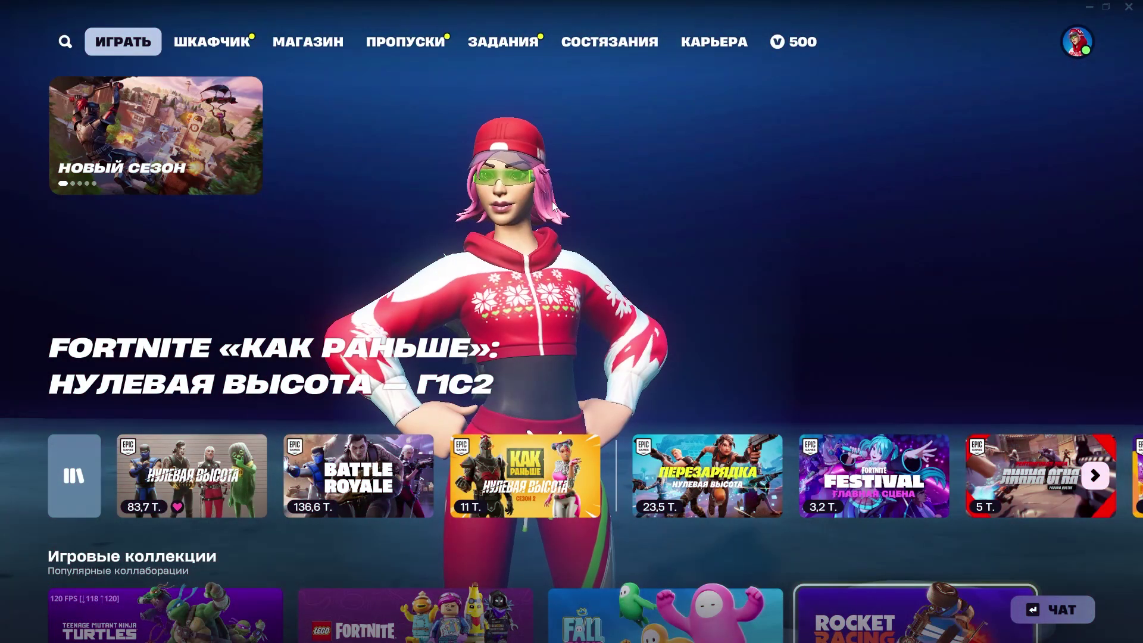
Step: Switch to Fortnite and, in its graphics settings, keep the resolution at 1920x1080 16:9 and turn off vertical sync
click(1075, 50)
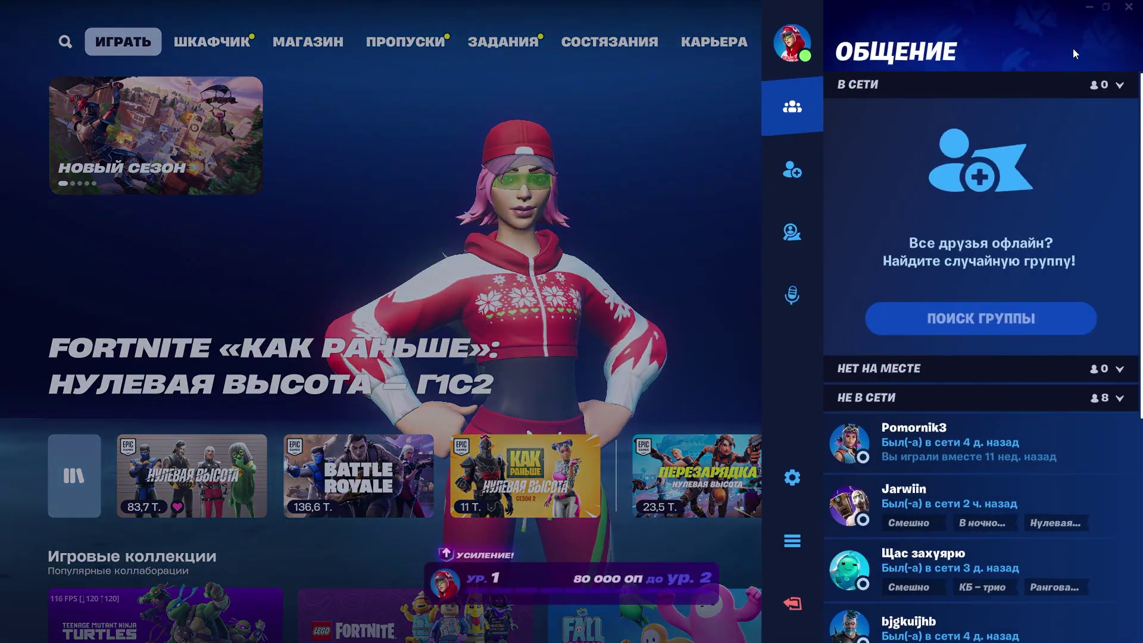
click(798, 477)
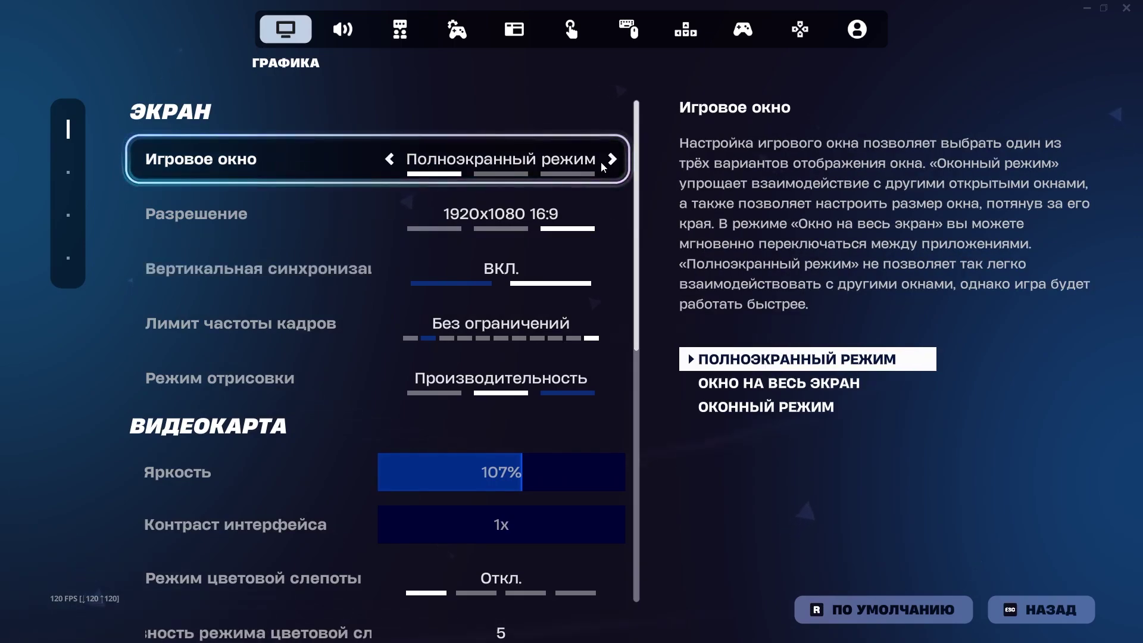
click(399, 216)
click(613, 219)
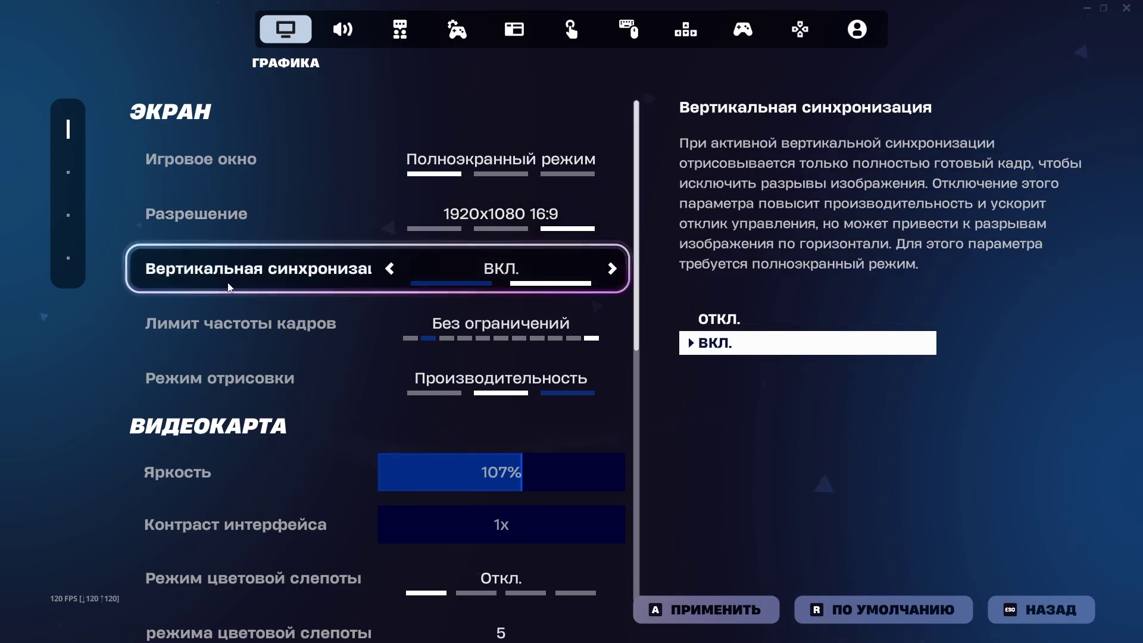
click(395, 275)
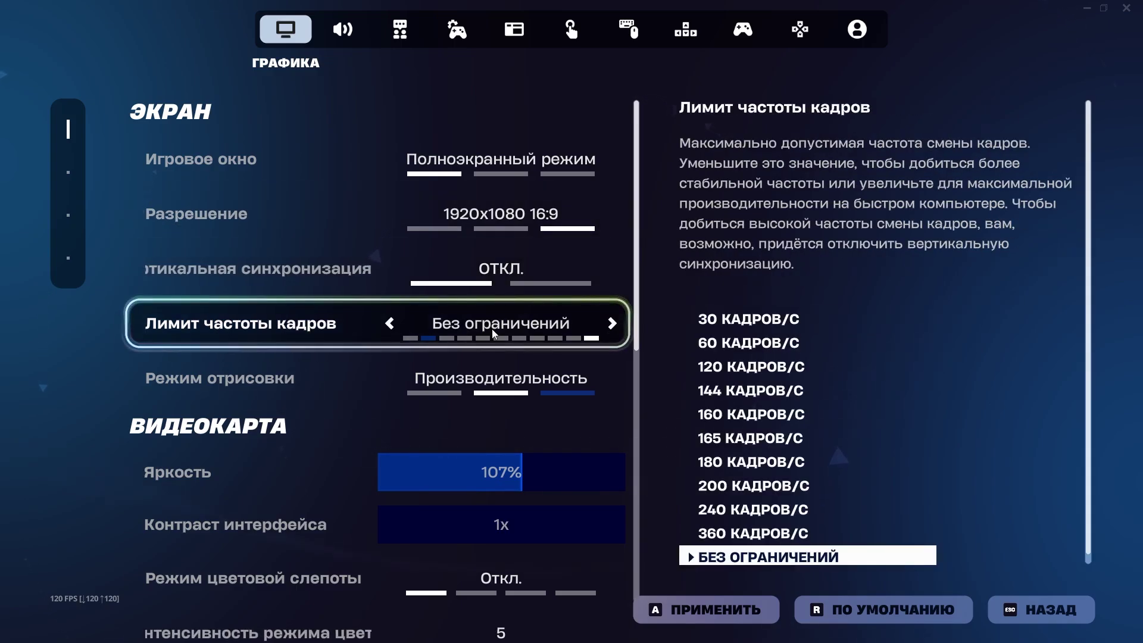
Step: Keep the frame rate limit at Без ограничений and set the brightness (Яркость) to 111%
click(390, 331)
click(577, 334)
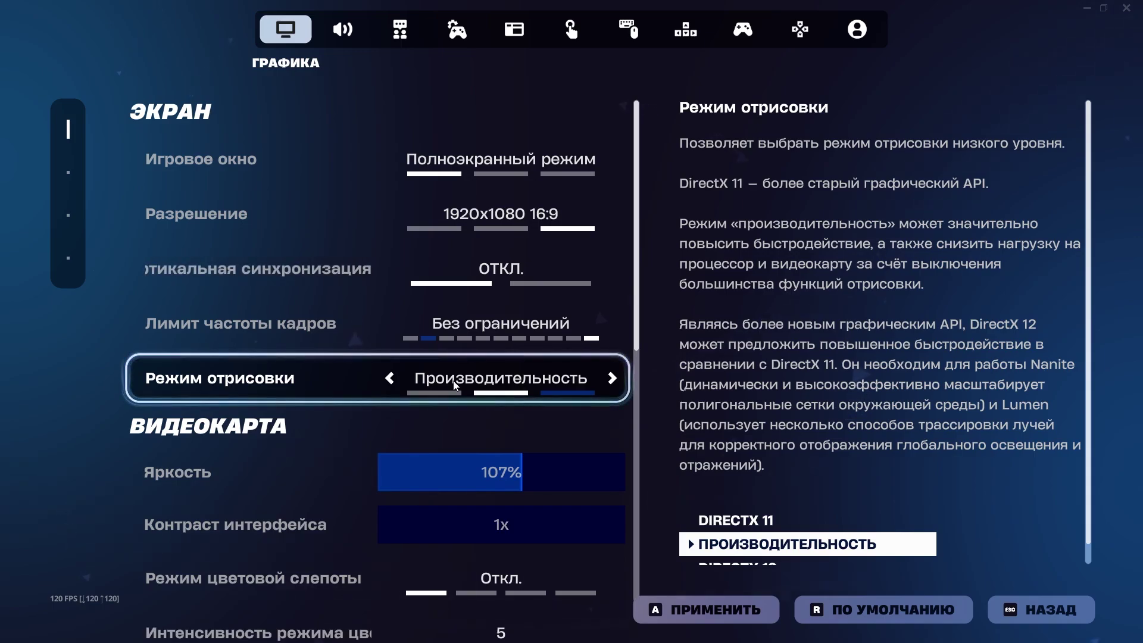
scroll(458, 386, down, 2)
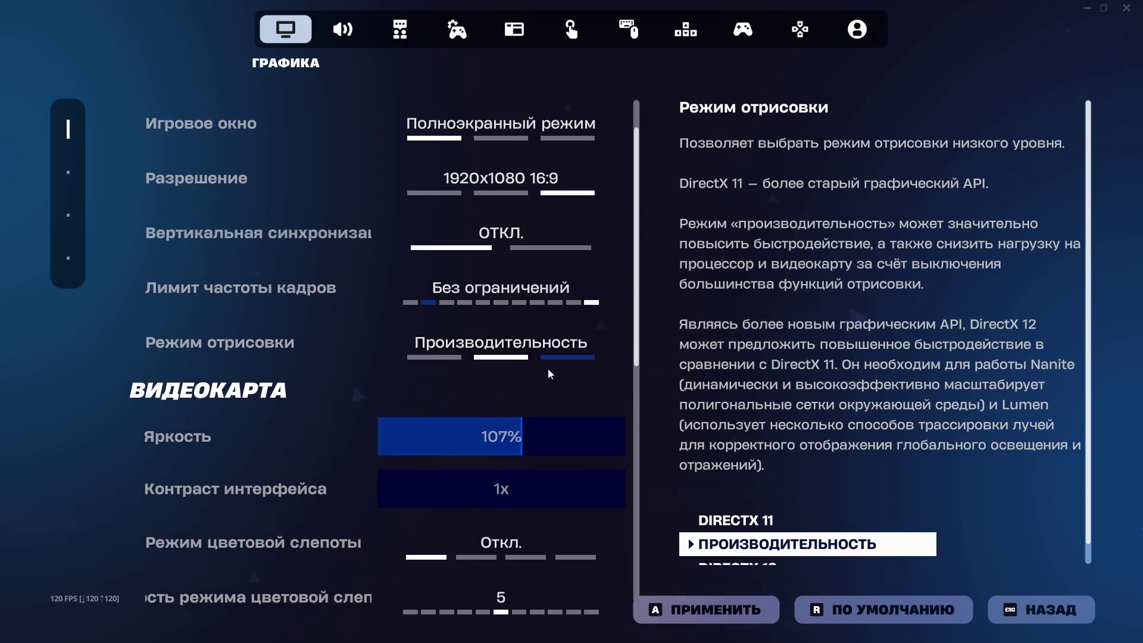
click(517, 379)
drag(516, 379, 528, 392)
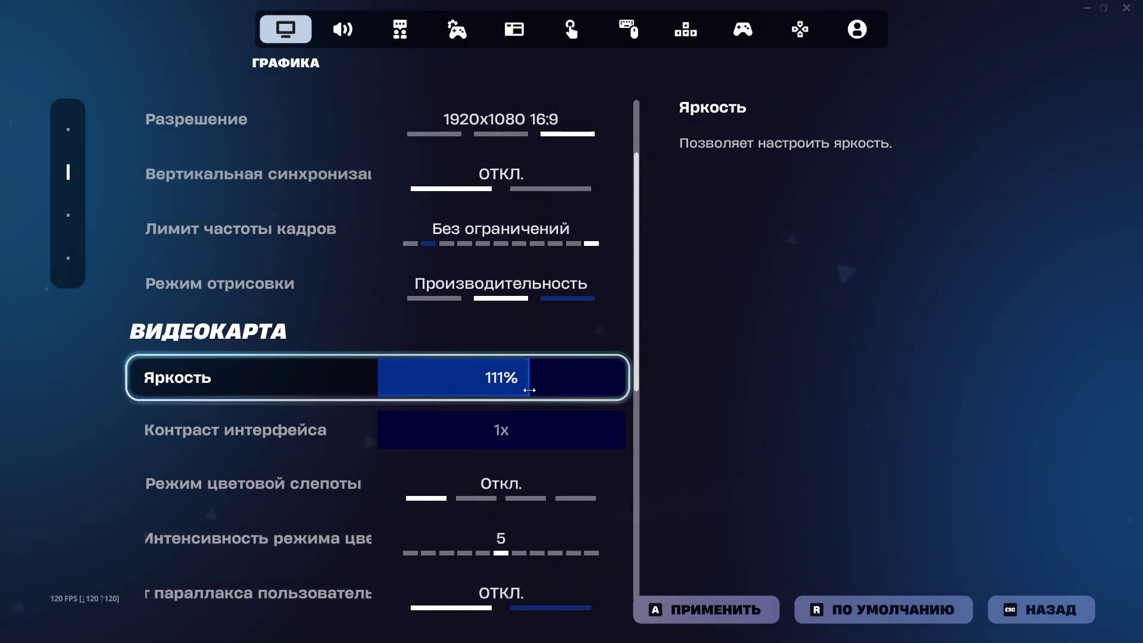
Step: Try the Режим цветовой слепоты options, return the mode to Откл. and keep its intensity at 5
scroll(537, 431, down, 2)
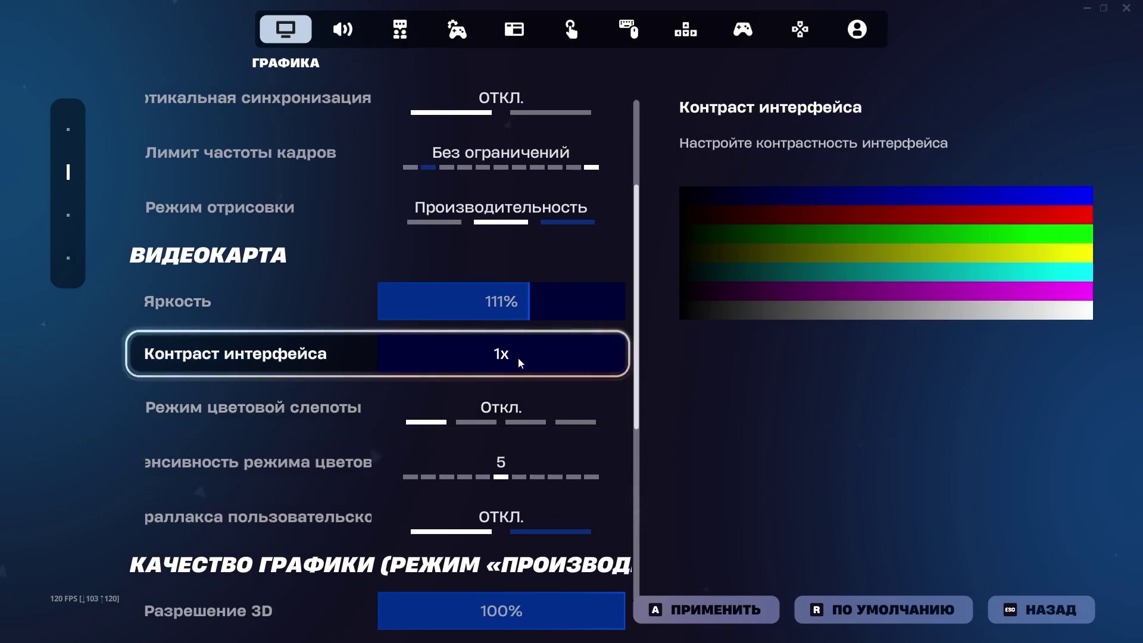
scroll(517, 357, down, 1)
scroll(338, 335, down, 1)
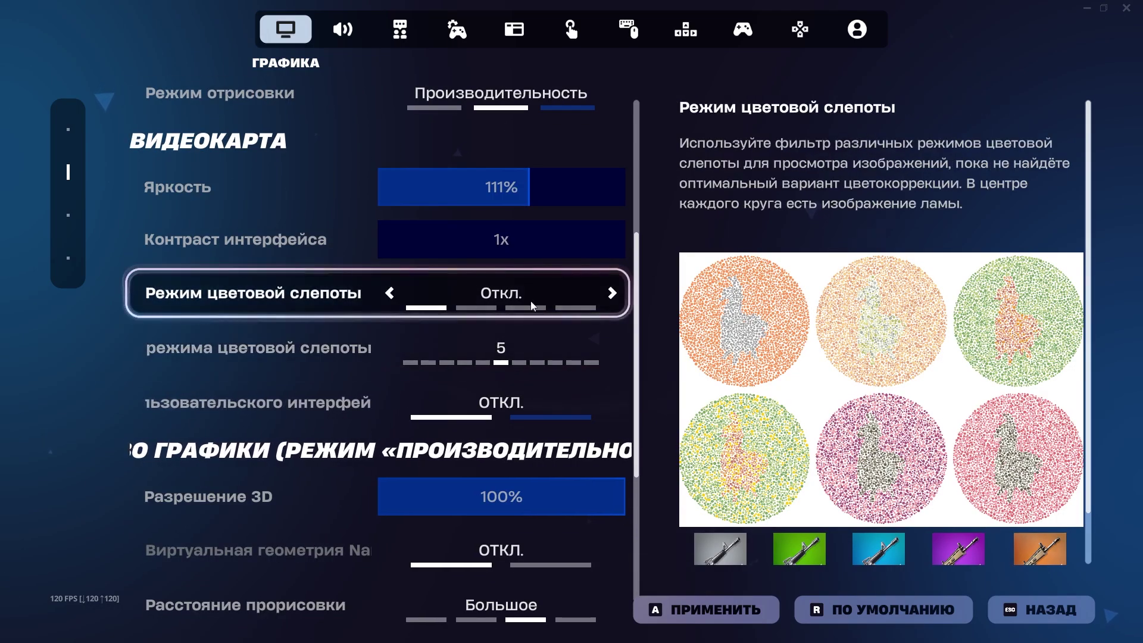
click(389, 294)
click(389, 294)
click(382, 296)
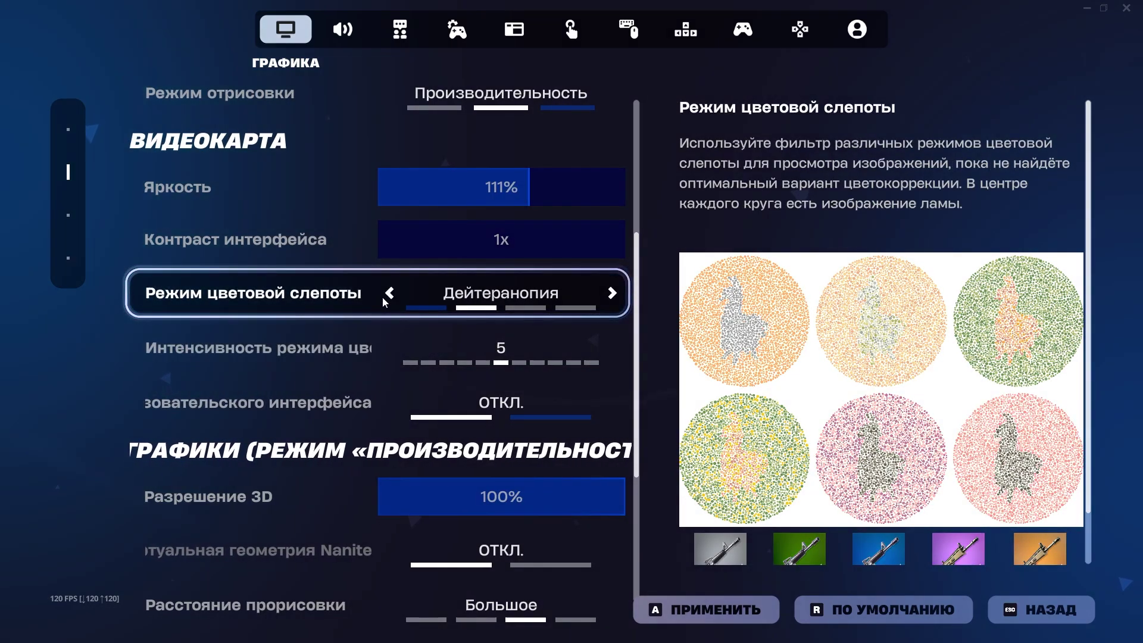
click(382, 297)
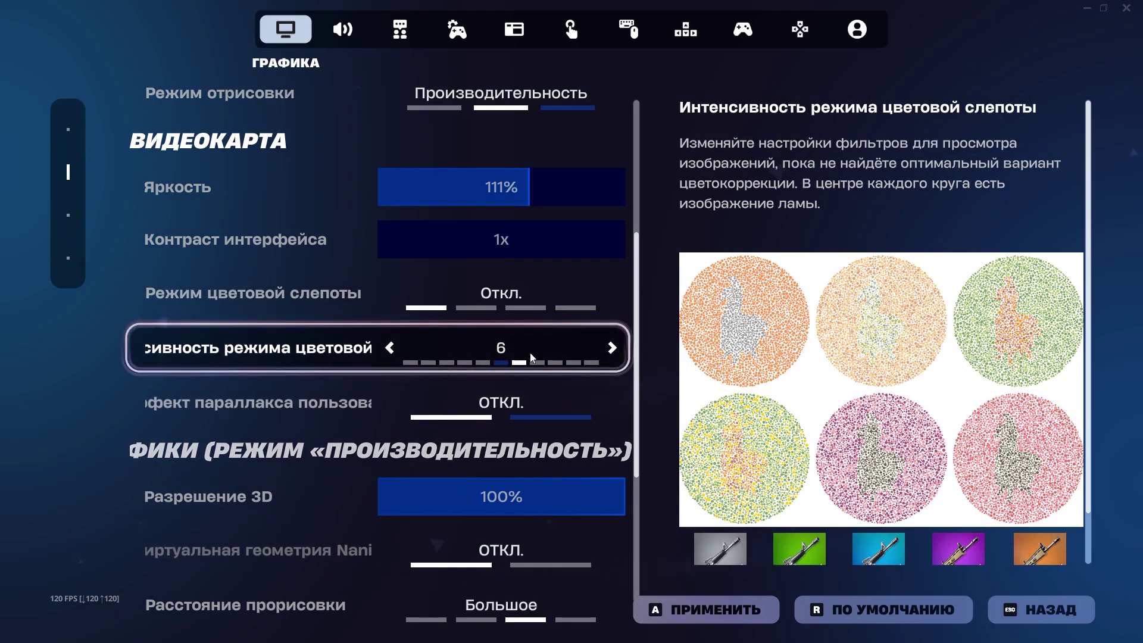
scroll(393, 351, down, 1)
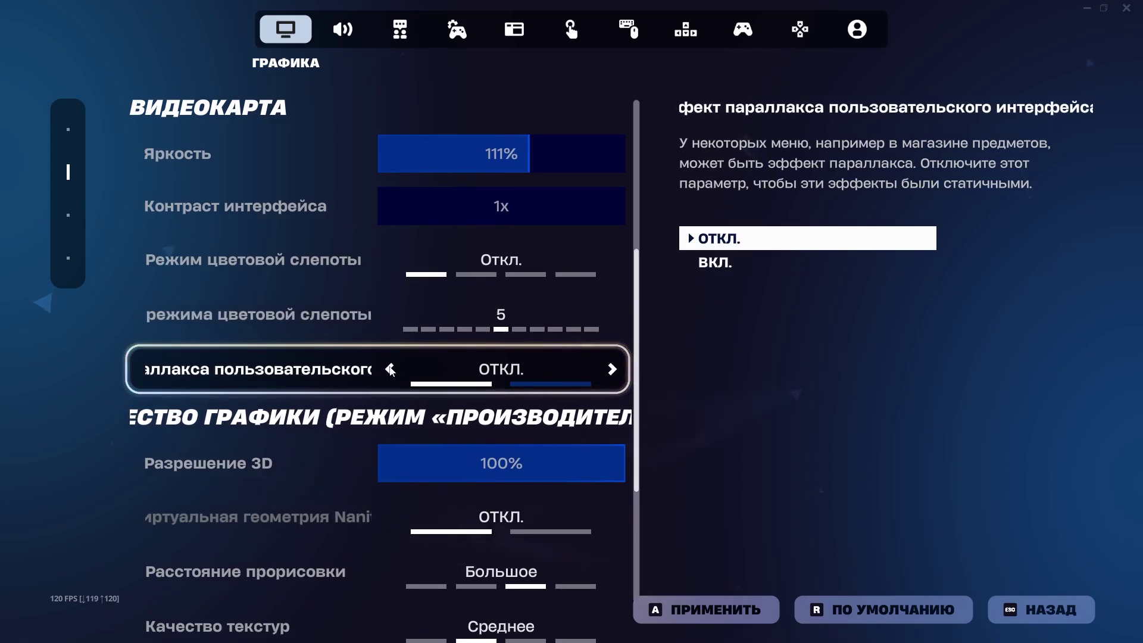
Step: Try Расстояние прорисовки at Эпическое and return it to Большое
scroll(394, 370, down, 3)
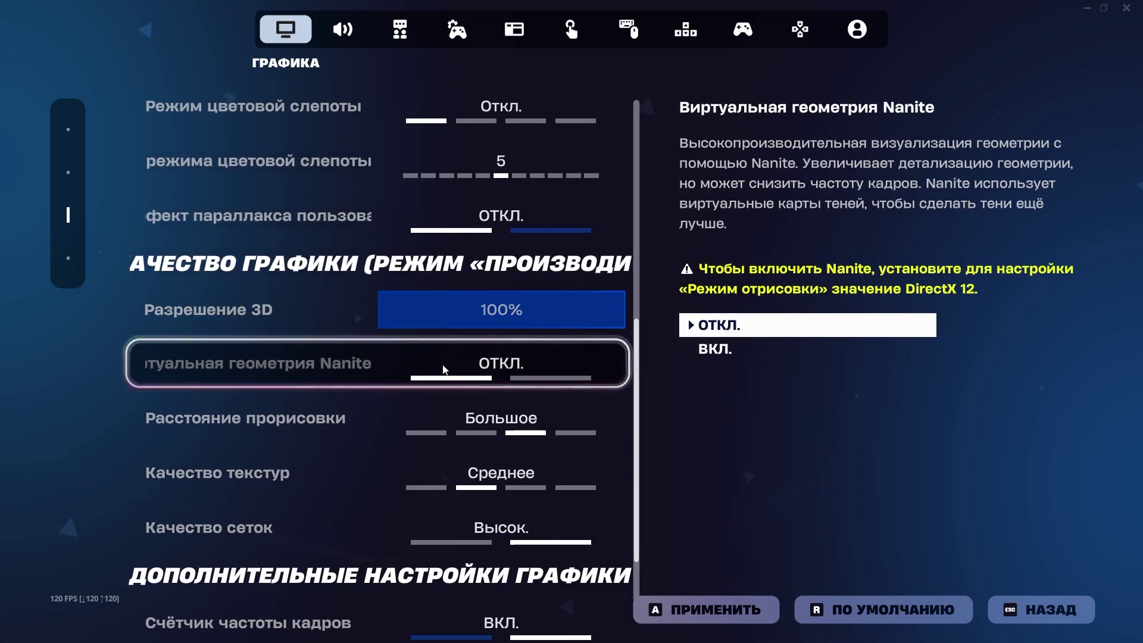
scroll(476, 383, down, 1)
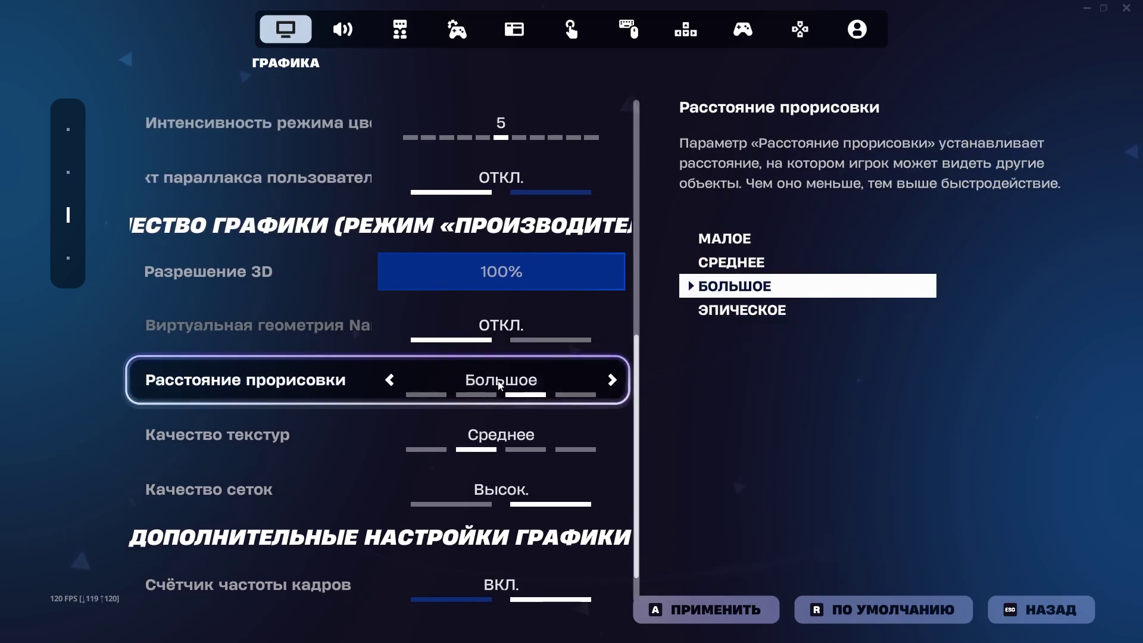
click(575, 395)
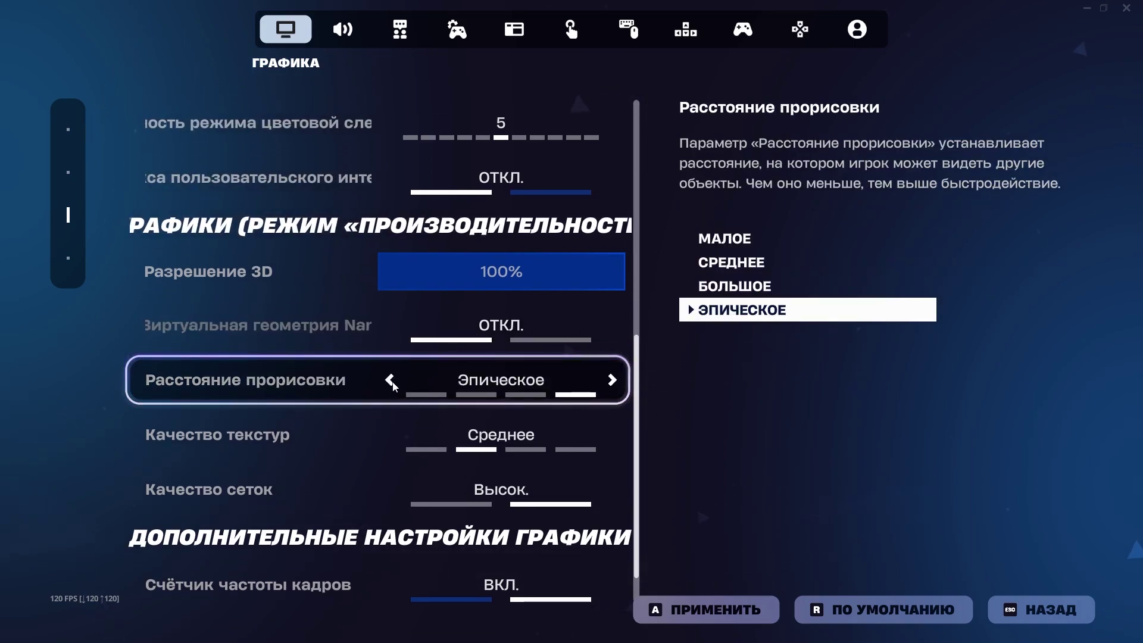
click(392, 382)
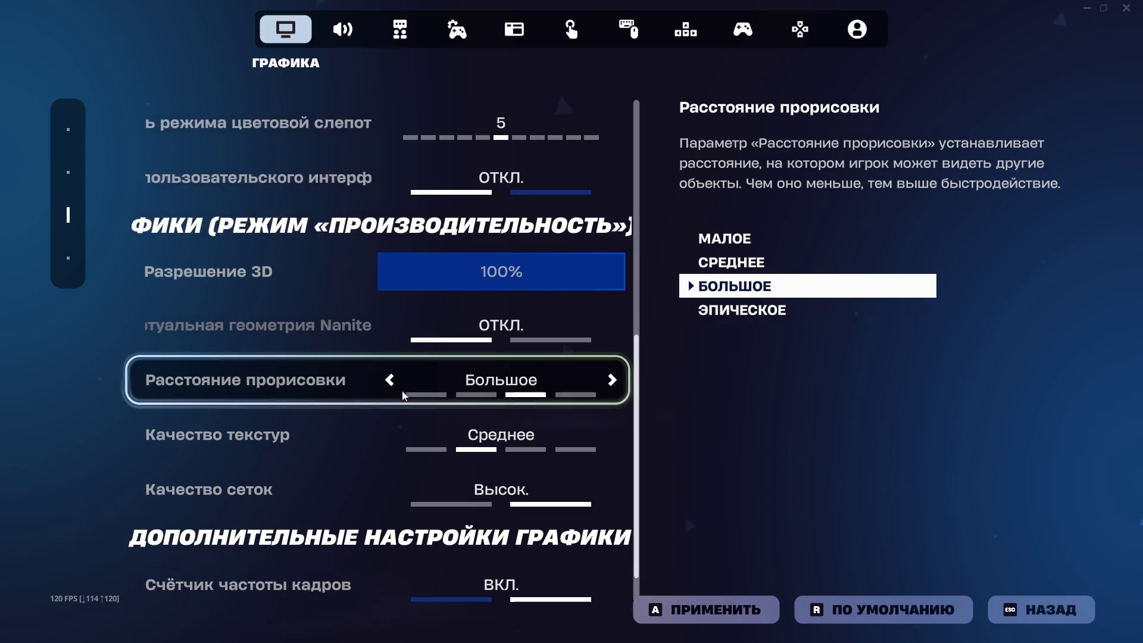
scroll(395, 438, down, 1)
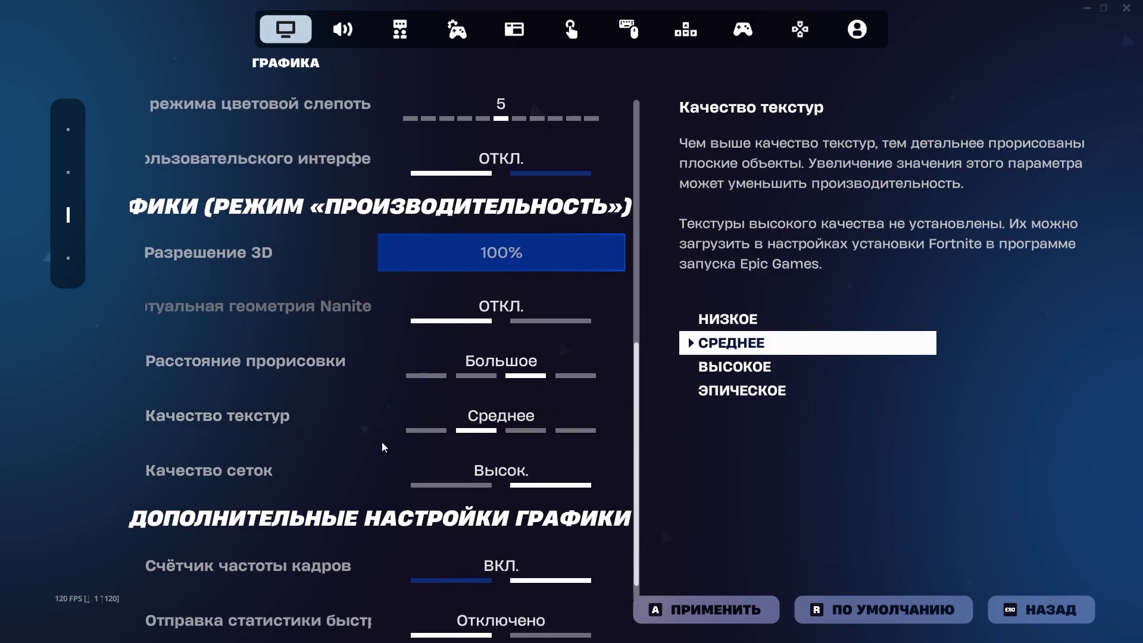